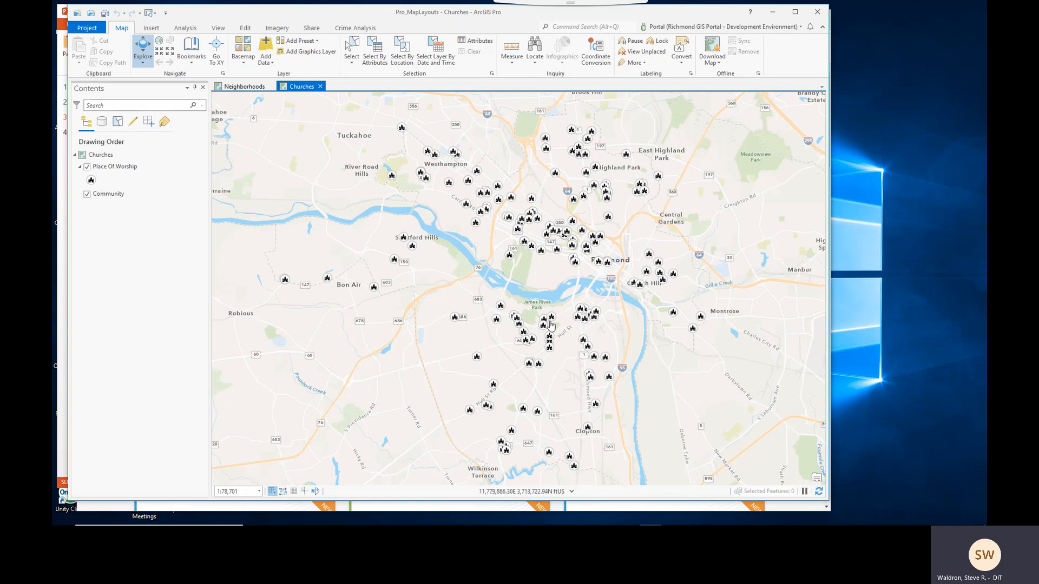
- Open the Neighborhoods map and create a new ANSI E portrait layout (34" x 44")
{"action": "left_click", "coordinate": [246, 87]}
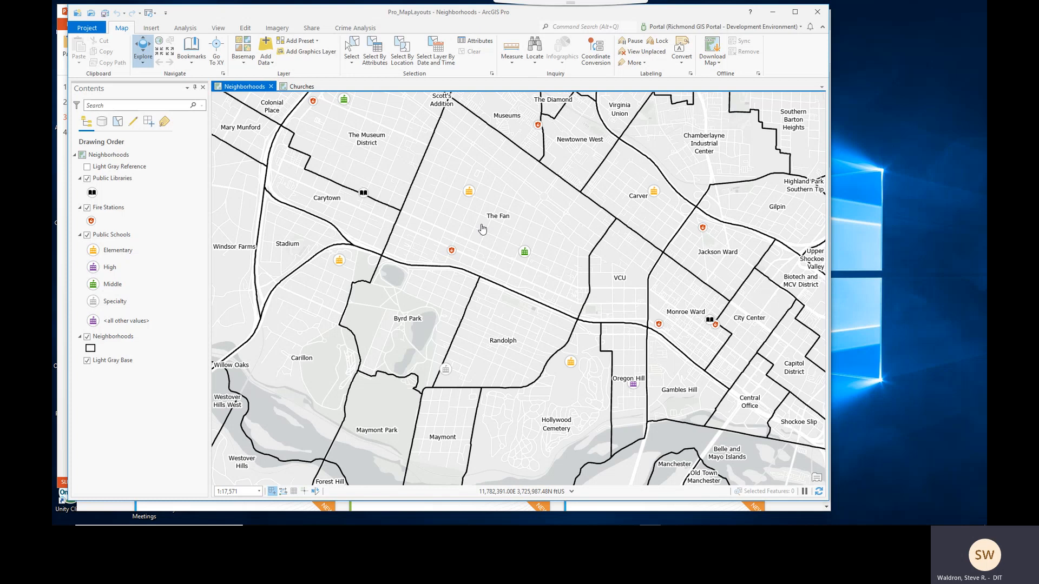
{"action": "left_click", "coordinate": [152, 29]}
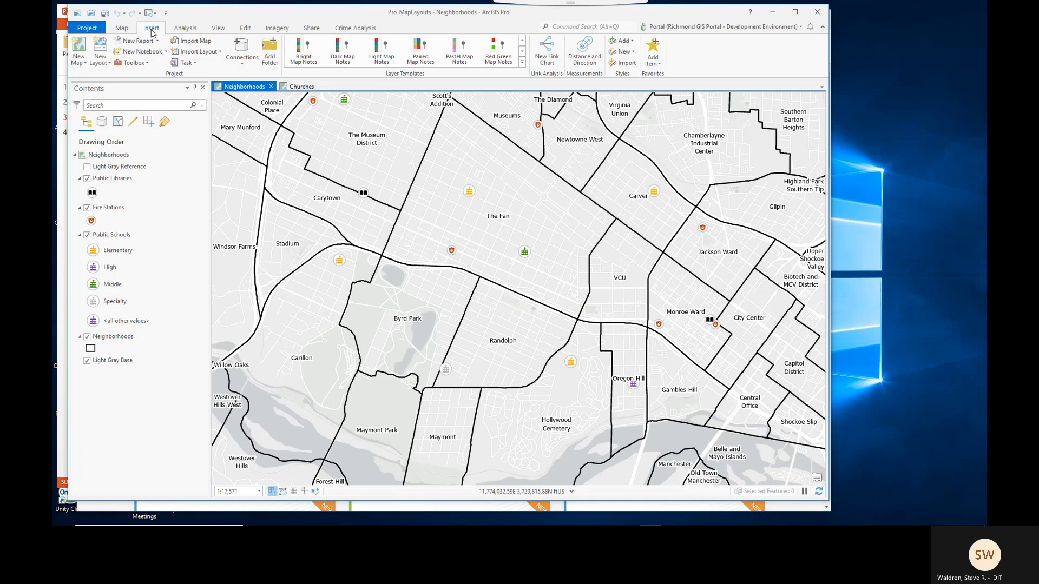
{"action": "left_click", "coordinate": [100, 49]}
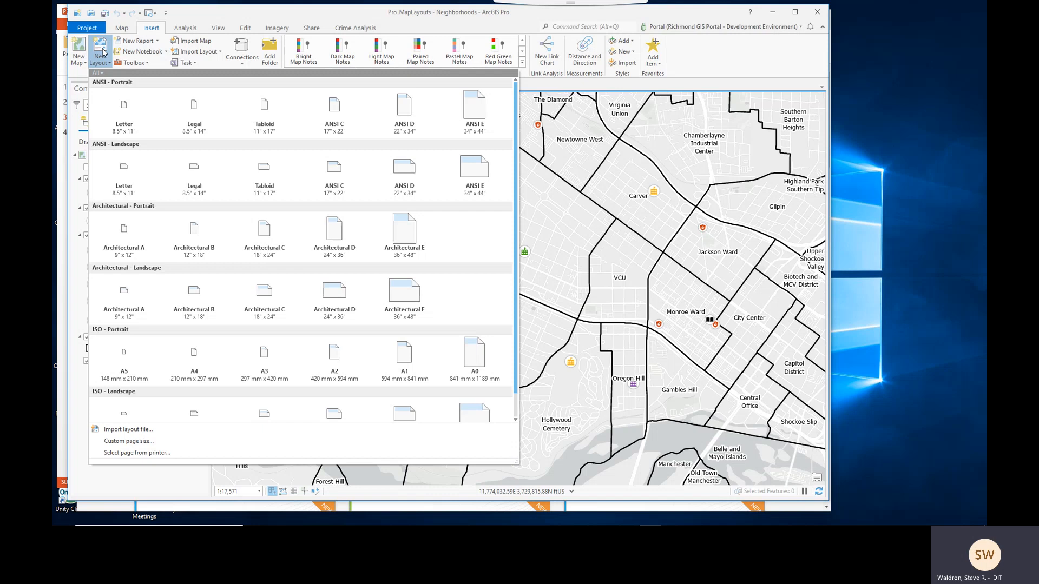
{"action": "left_click", "coordinate": [477, 114]}
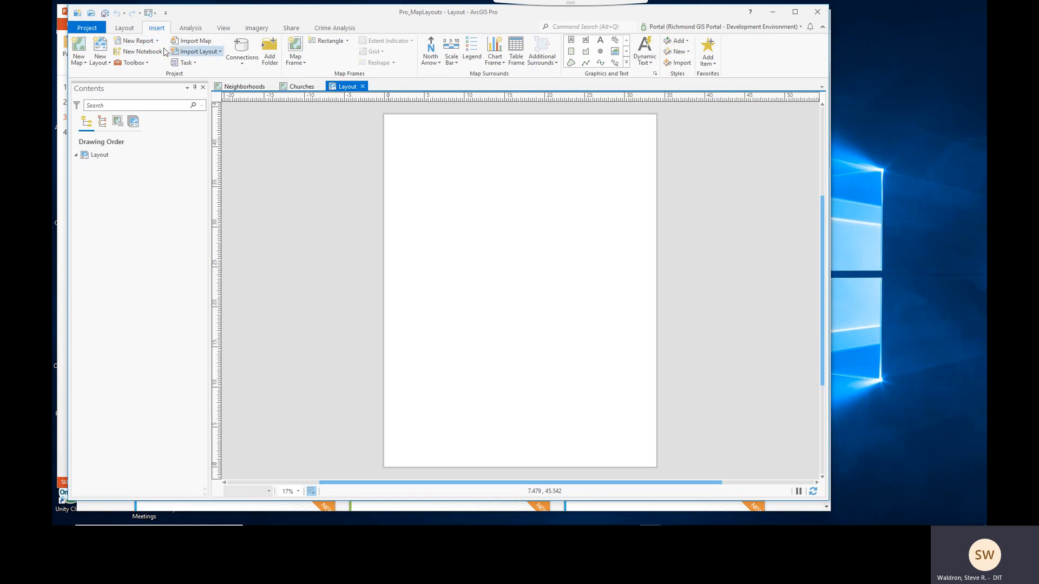
- Set the layout's page orientation to landscape
{"action": "left_click", "coordinate": [125, 29]}
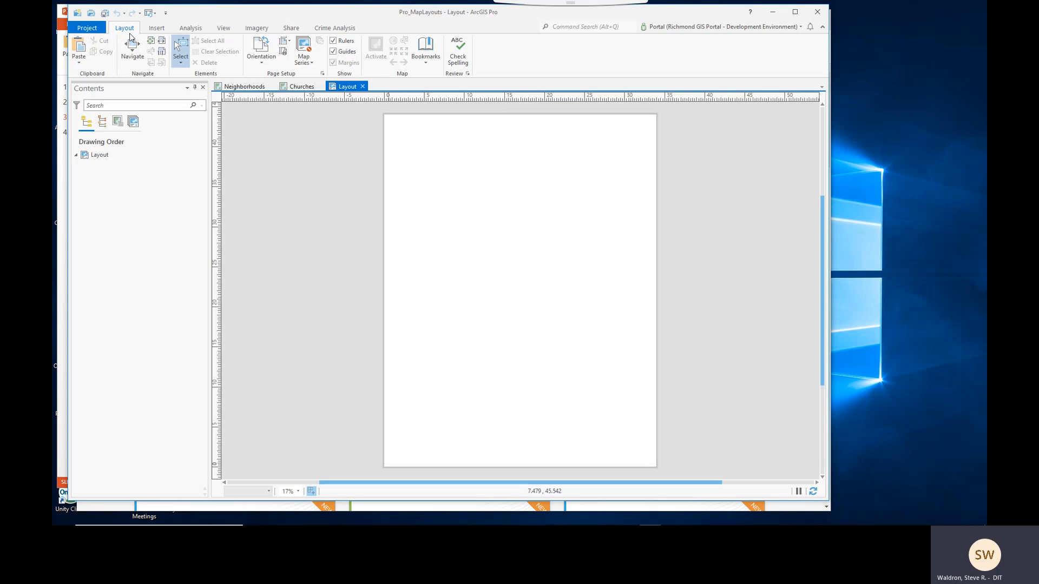
{"action": "left_click", "coordinate": [264, 63]}
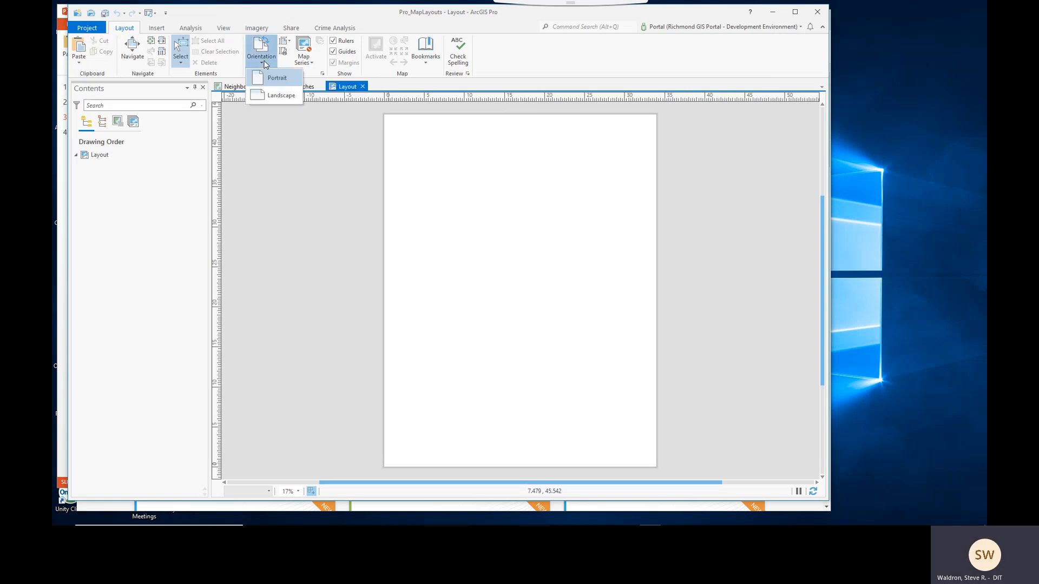
{"action": "left_click", "coordinate": [277, 97]}
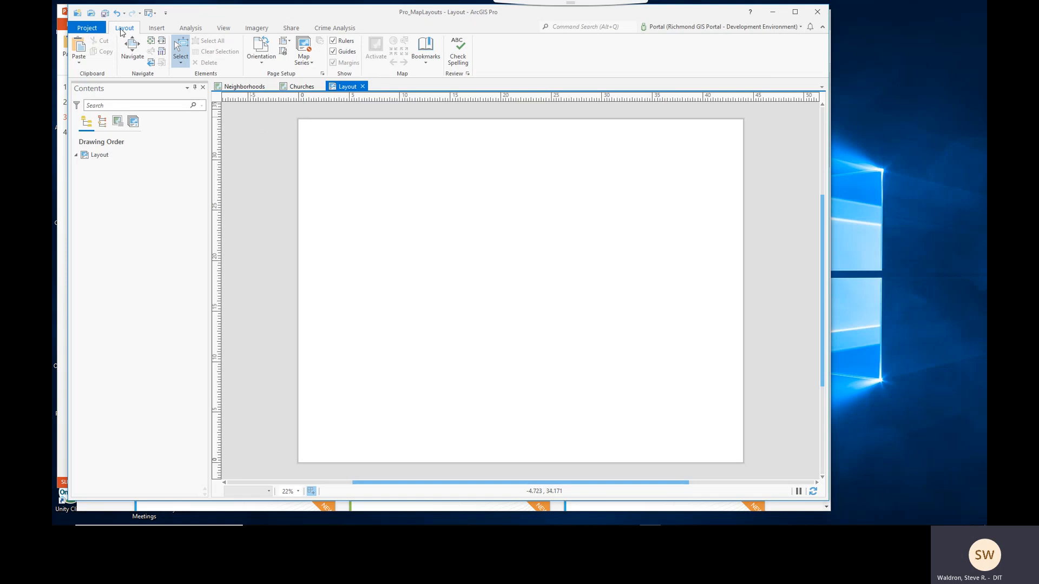
- Insert a map frame of the Neighborhoods map at its 1:17,571 view, drawn across most of the page
{"action": "left_click", "coordinate": [156, 30]}
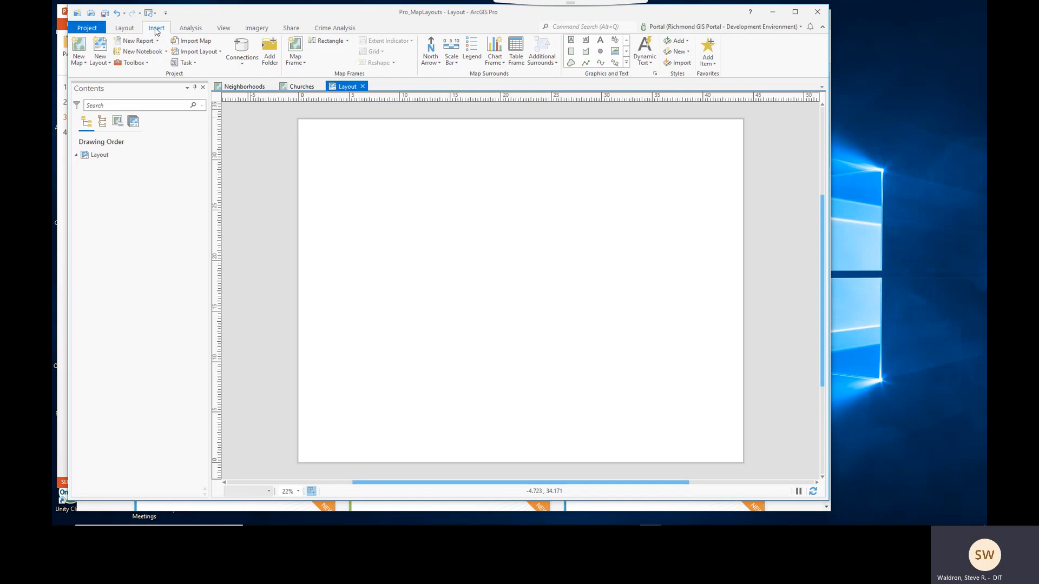
{"action": "left_click", "coordinate": [130, 31]}
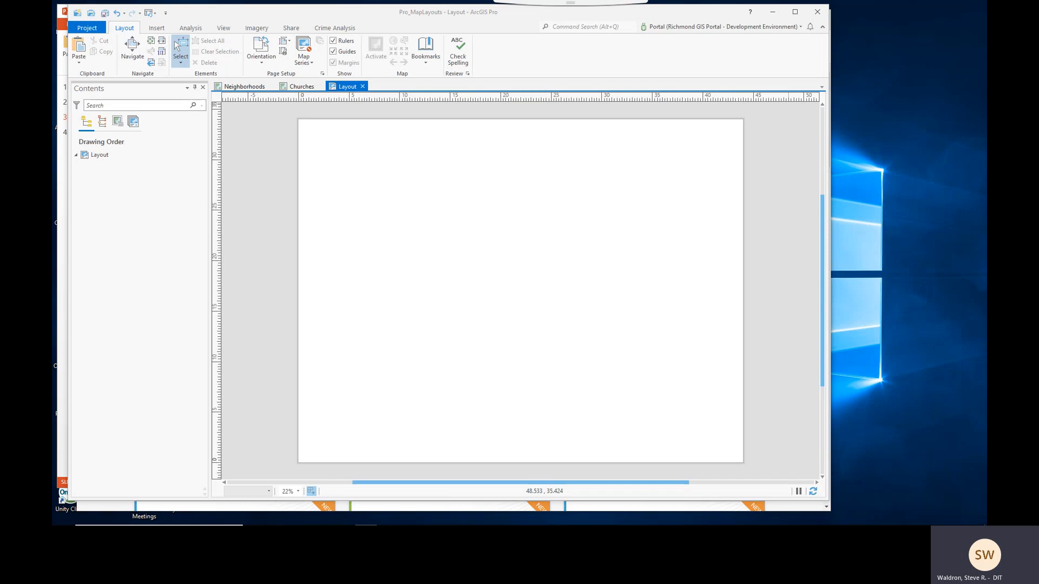
{"action": "left_click", "coordinate": [155, 30]}
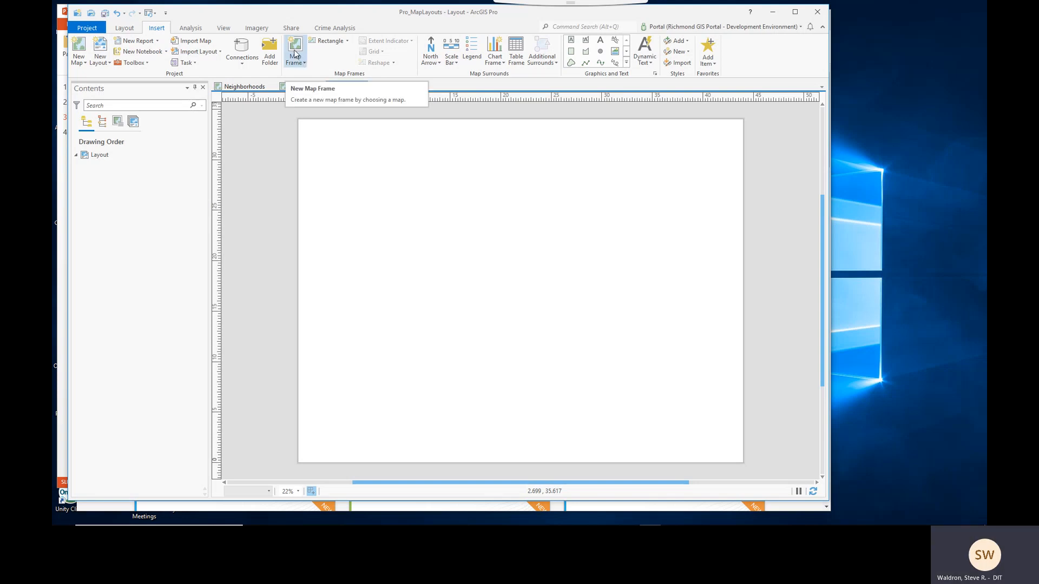
{"action": "left_click", "coordinate": [303, 63]}
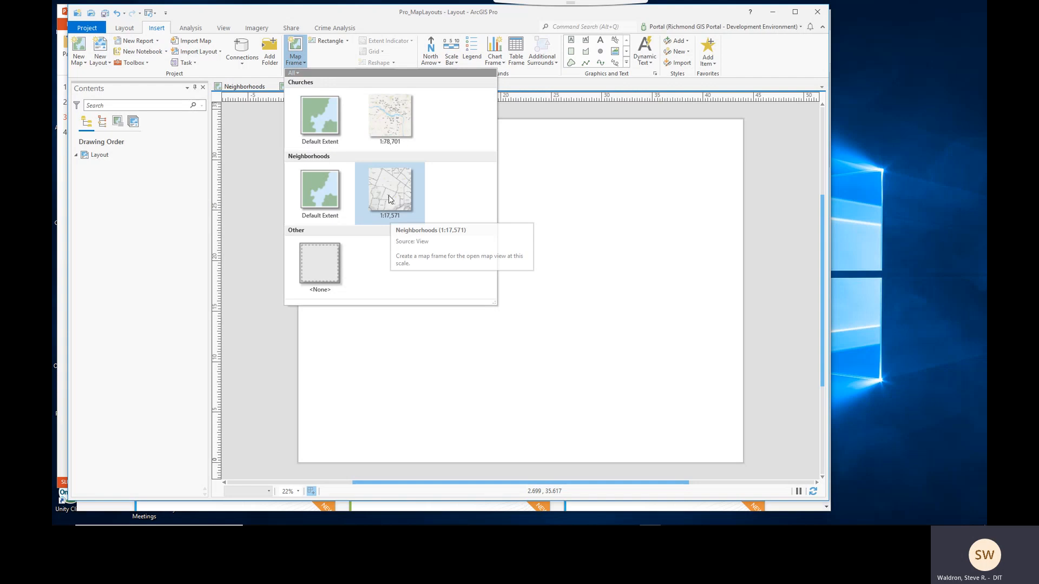
{"action": "left_click", "coordinate": [387, 217]}
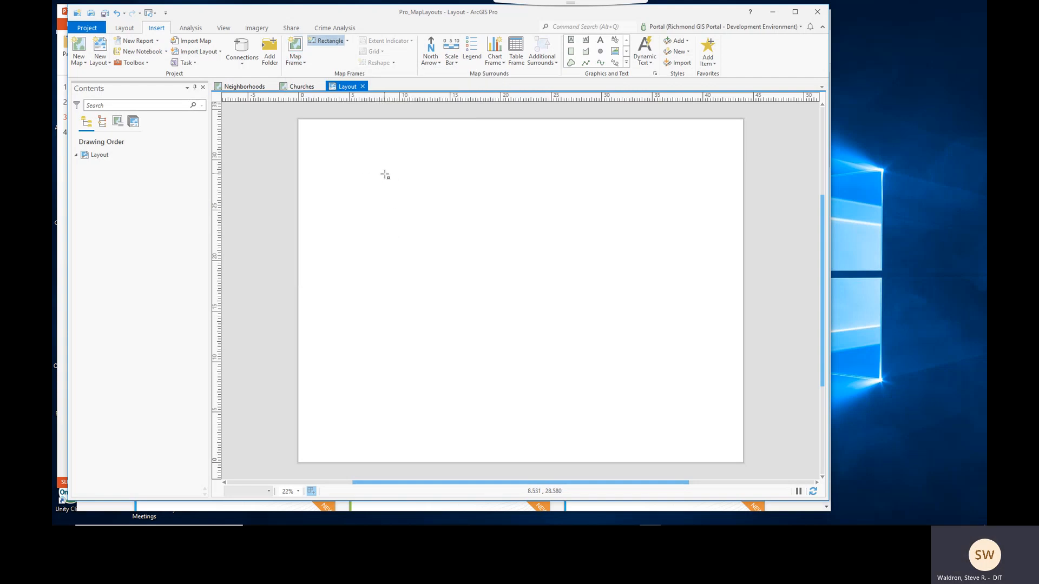
{"action": "left_click_drag", "start_coordinate": [385, 167], "coordinate": [709, 425]}
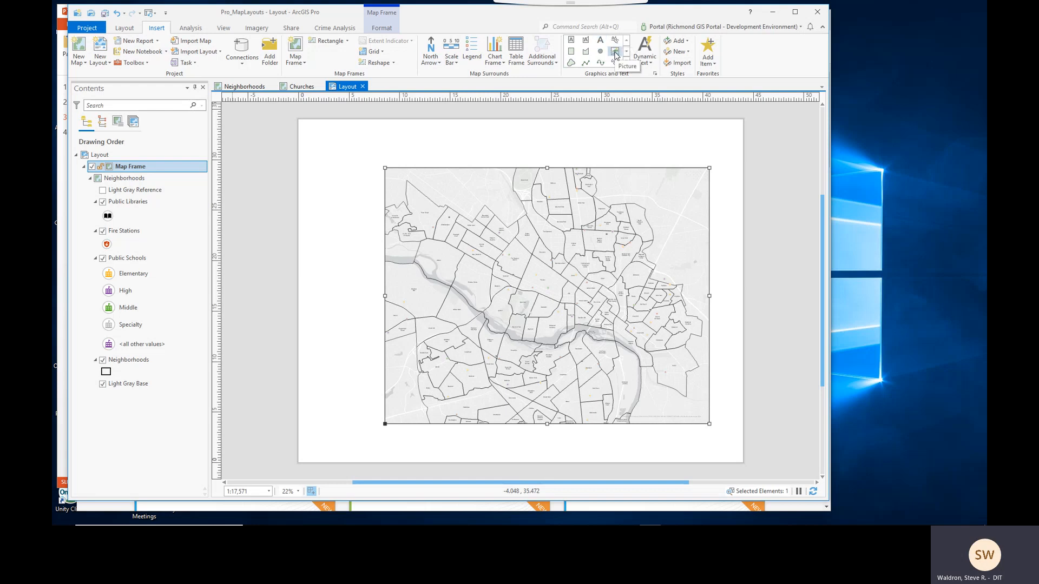
- Insert the CityLogo.png picture as a small logo in the page's upper-right corner above the map frame
{"action": "left_click", "coordinate": [615, 55]}
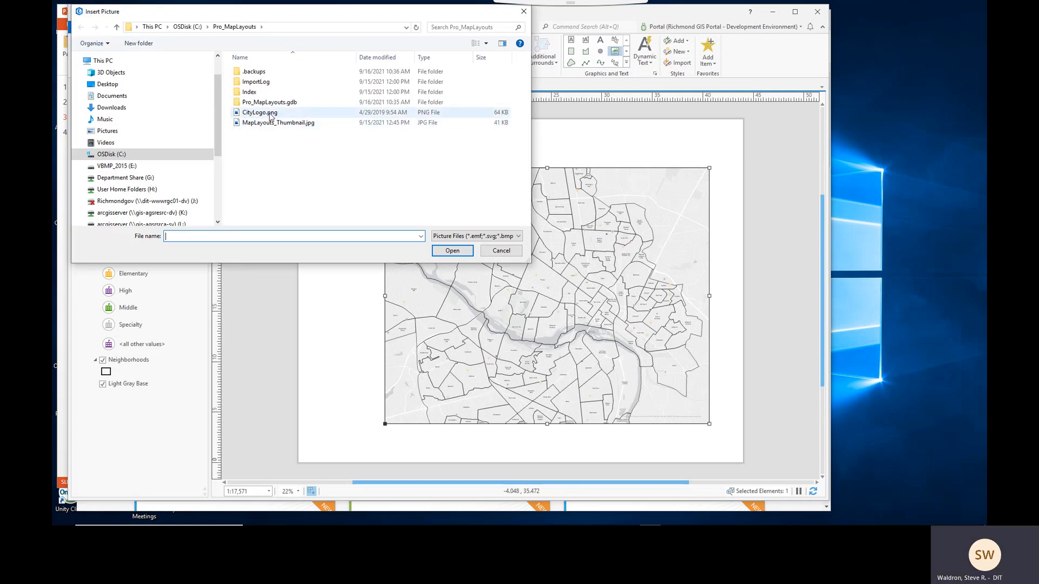
{"action": "left_click", "coordinate": [261, 113]}
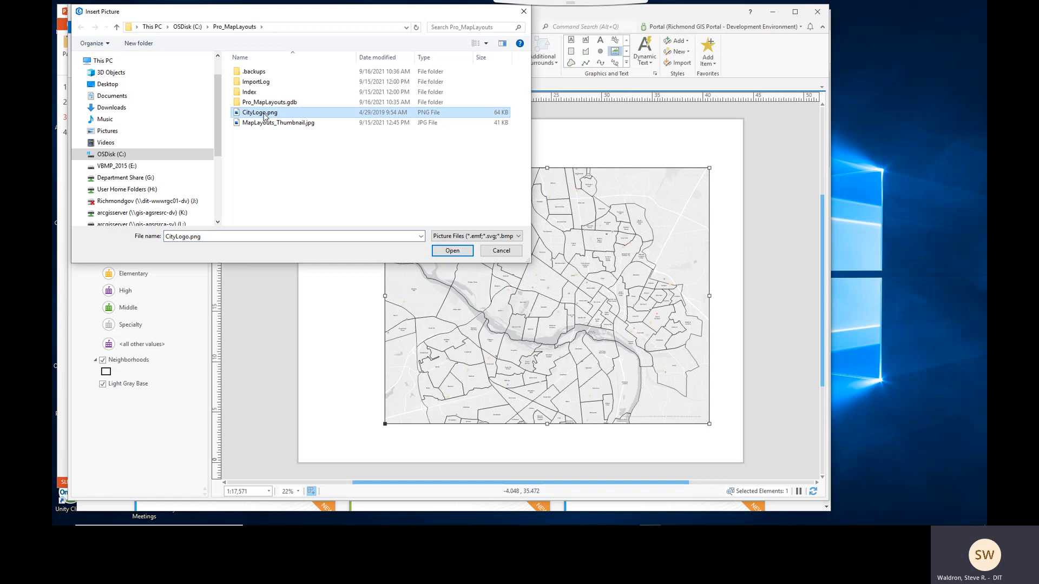
{"action": "left_click", "coordinate": [441, 253]}
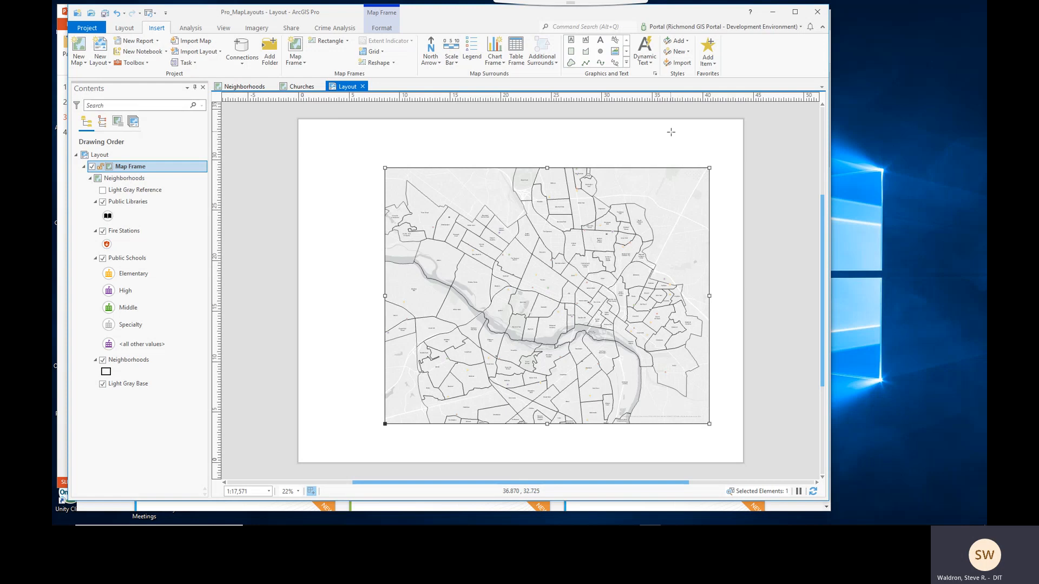
{"action": "left_click_drag", "start_coordinate": [670, 132], "coordinate": [701, 161]}
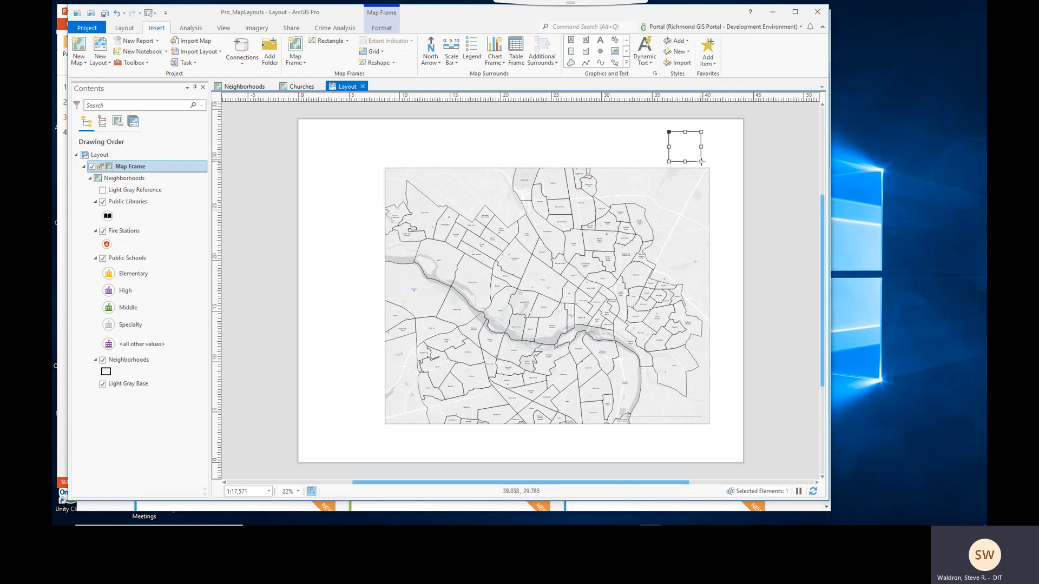
{"action": "left_click_drag", "start_coordinate": [694, 149], "coordinate": [697, 150]}
{"action": "left_click", "coordinate": [725, 182]}
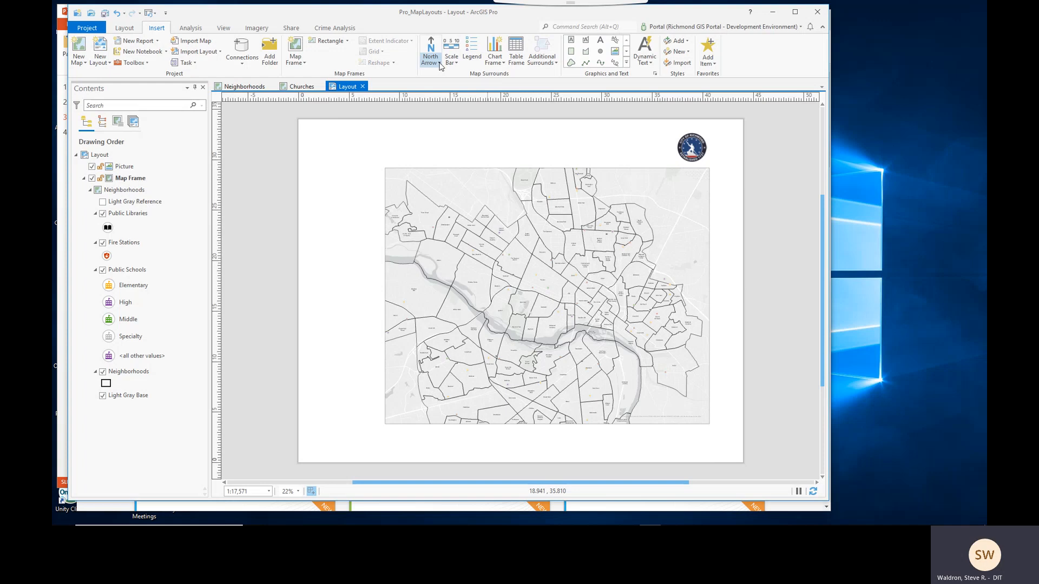
- Add the ArcGIS North 13 north arrow to the left of the map frame
{"action": "left_click", "coordinate": [440, 63]}
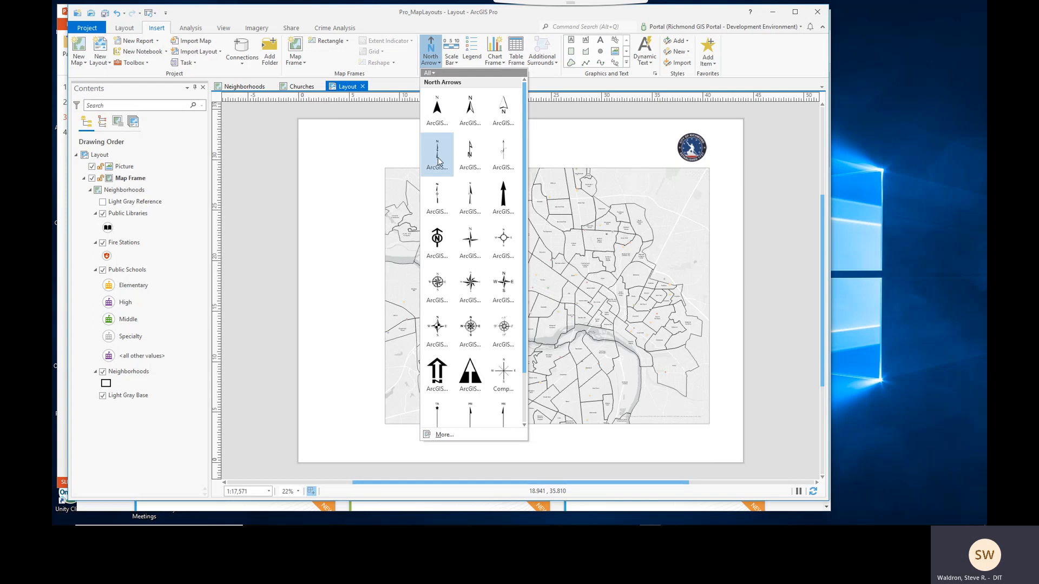
{"action": "left_click", "coordinate": [437, 283]}
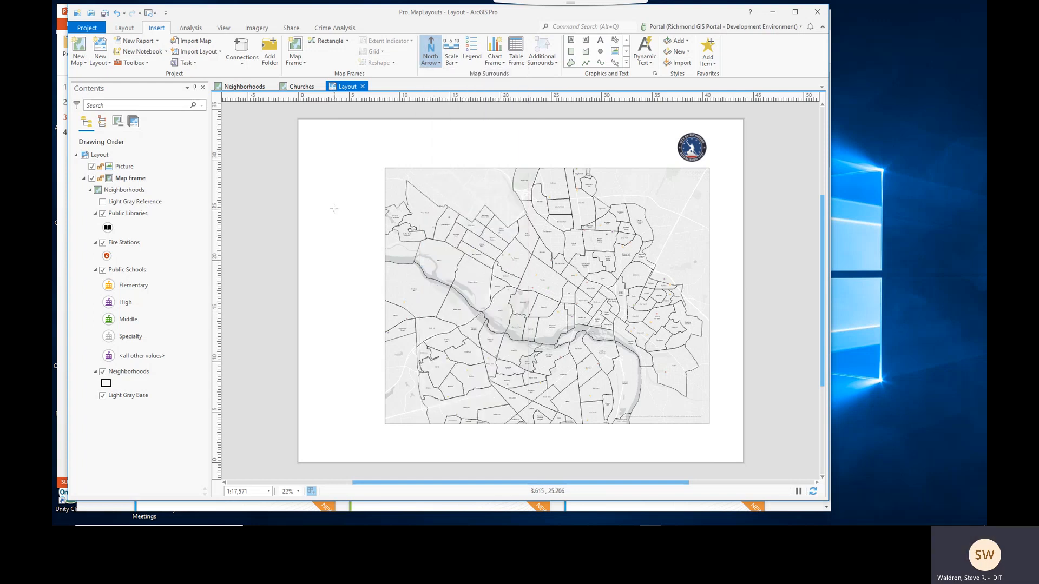
{"action": "left_click_drag", "start_coordinate": [322, 200], "coordinate": [361, 237]}
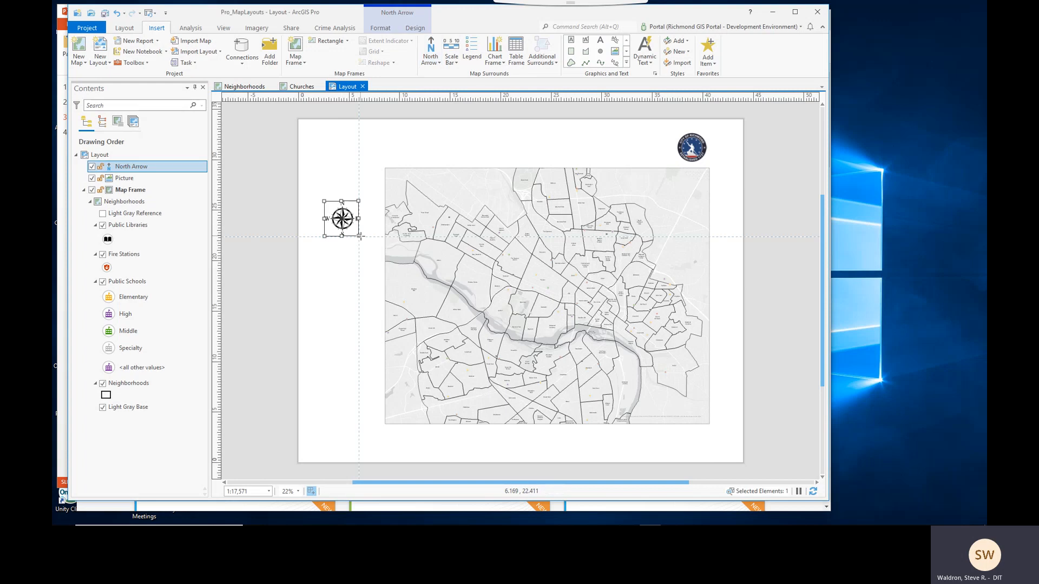
{"action": "left_click", "coordinate": [356, 271]}
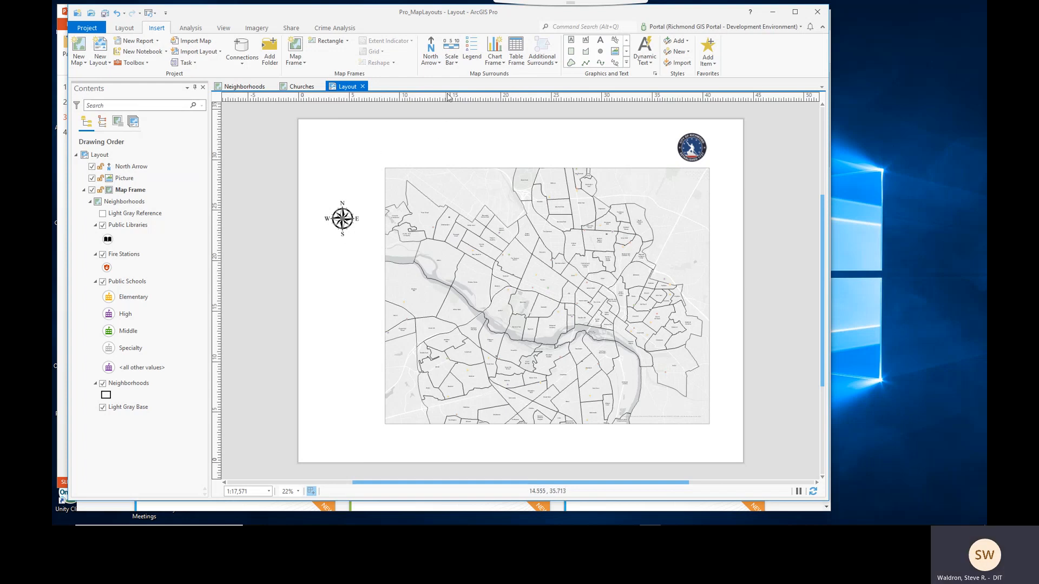
- Add an Alternating Scale Bar 1 beneath the map frame
{"action": "left_click", "coordinate": [454, 63]}
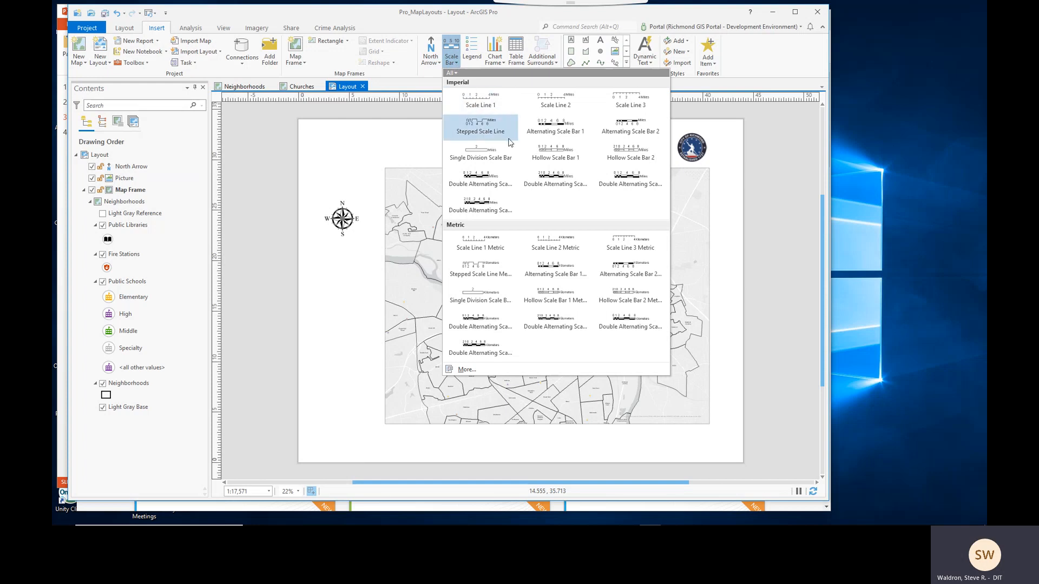
{"action": "left_click", "coordinate": [557, 127]}
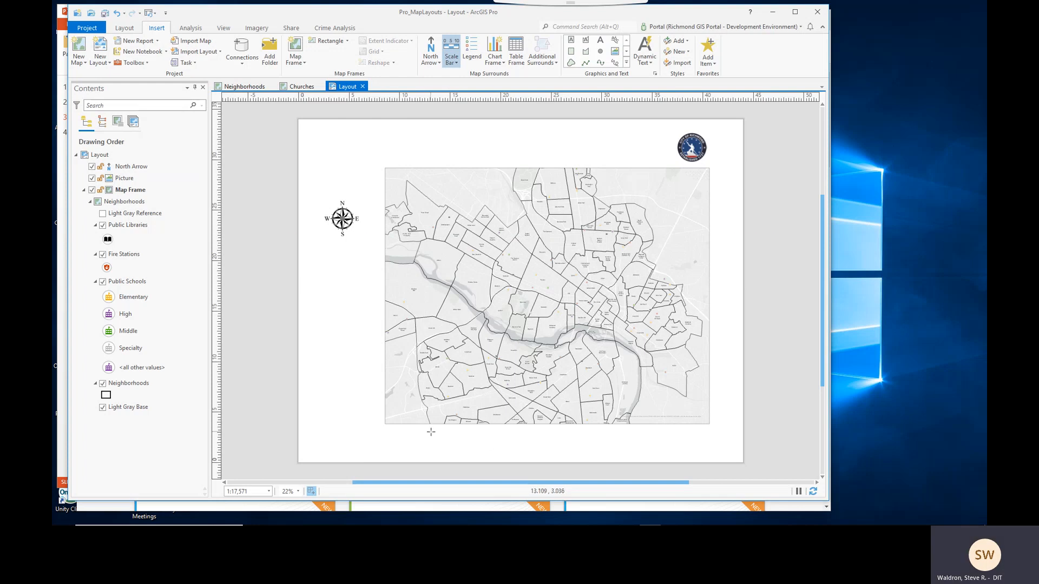
{"action": "left_click_drag", "start_coordinate": [451, 437], "coordinate": [653, 444]}
{"action": "left_click", "coordinate": [702, 450]}
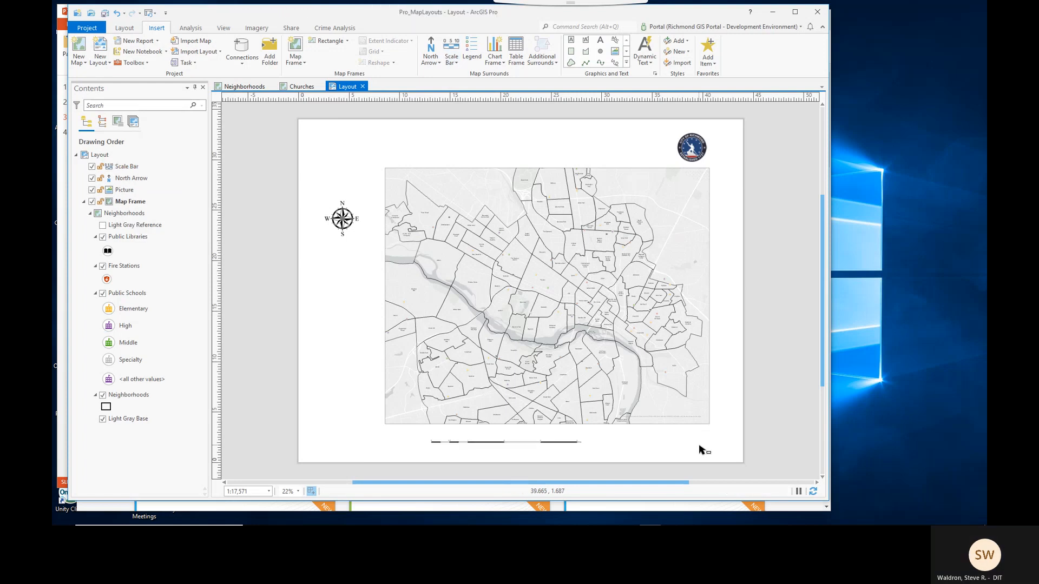
- Resize the scale bar narrower so it sits centred under the map frame
{"action": "left_click", "coordinate": [549, 448]}
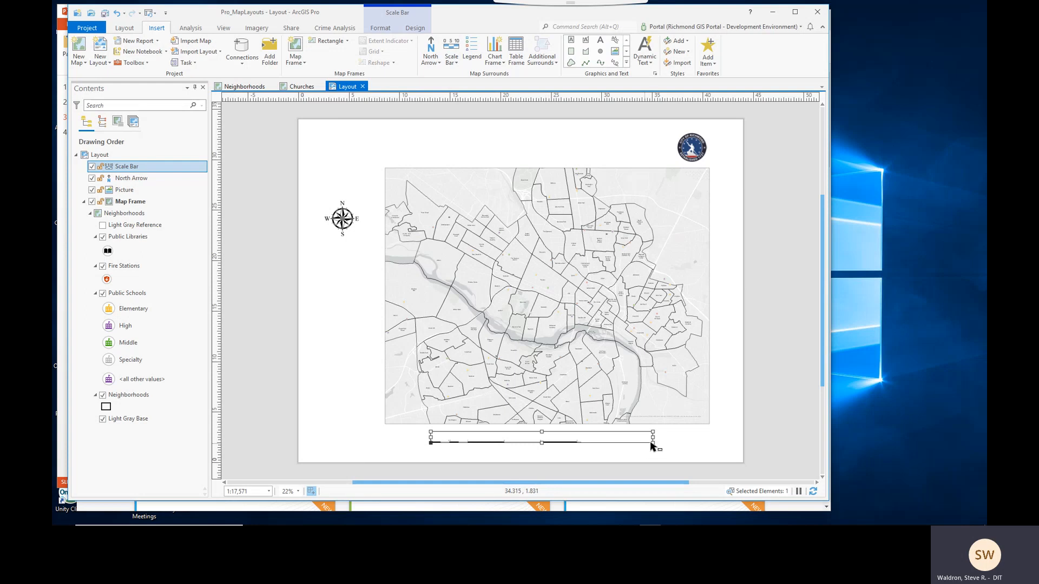
{"action": "left_click_drag", "start_coordinate": [653, 439], "coordinate": [572, 437]}
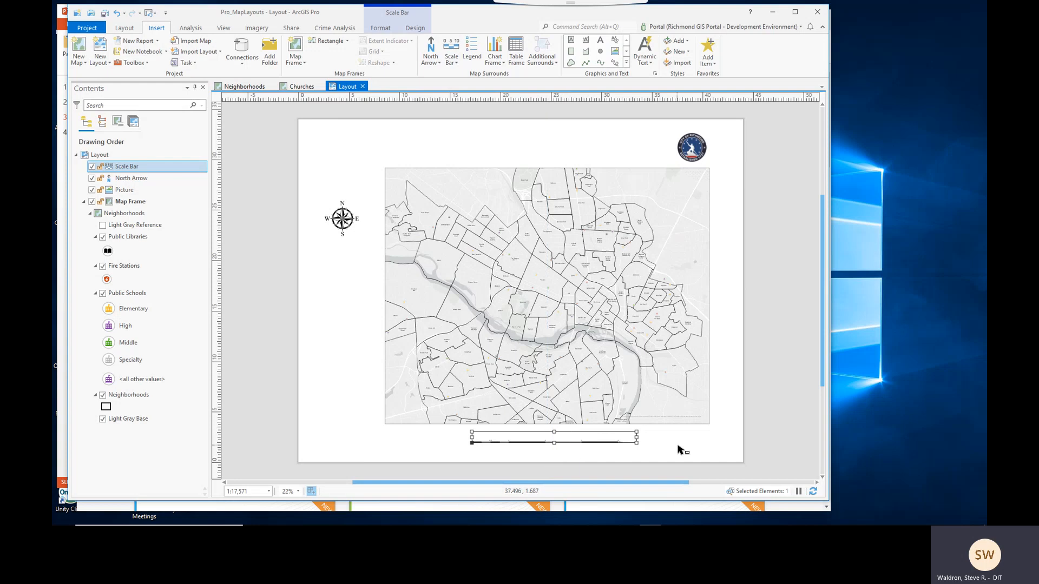
{"action": "left_click", "coordinate": [680, 451]}
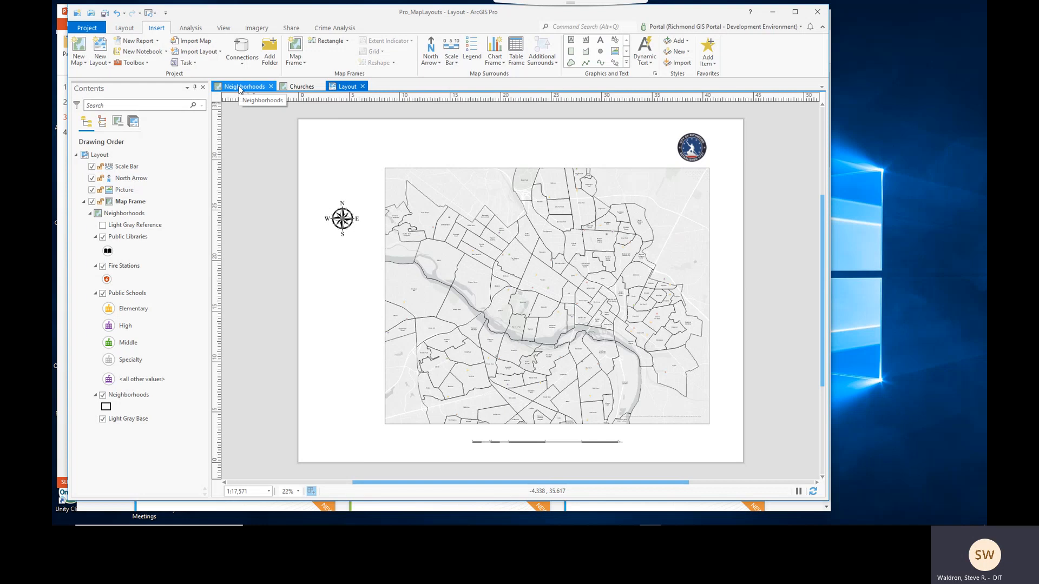
- Zoom the map frame's extent in to about 1:7,061 on the central neighborhoods
{"action": "left_click", "coordinate": [240, 88]}
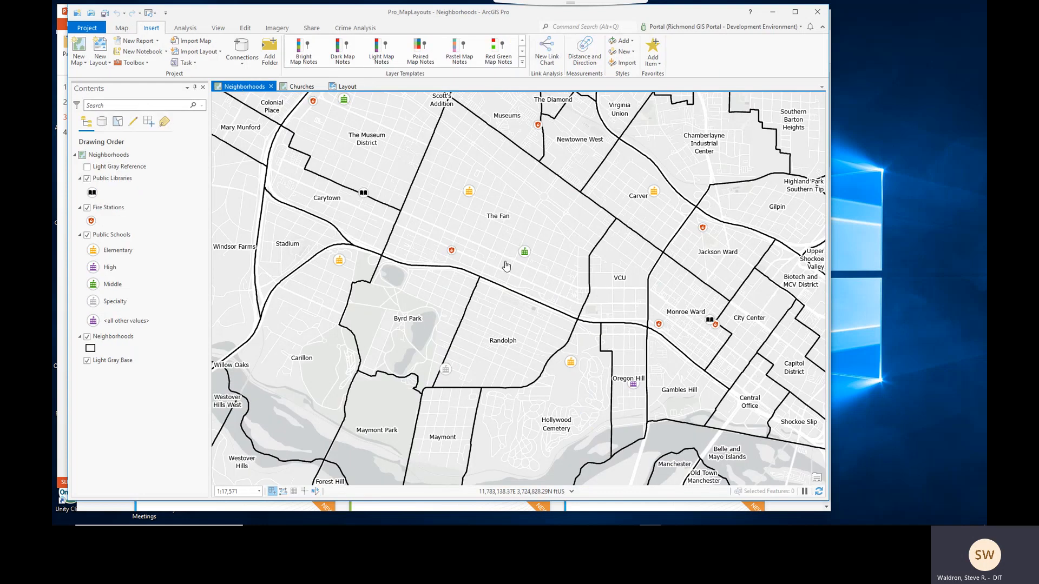
{"action": "left_click", "coordinate": [345, 87]}
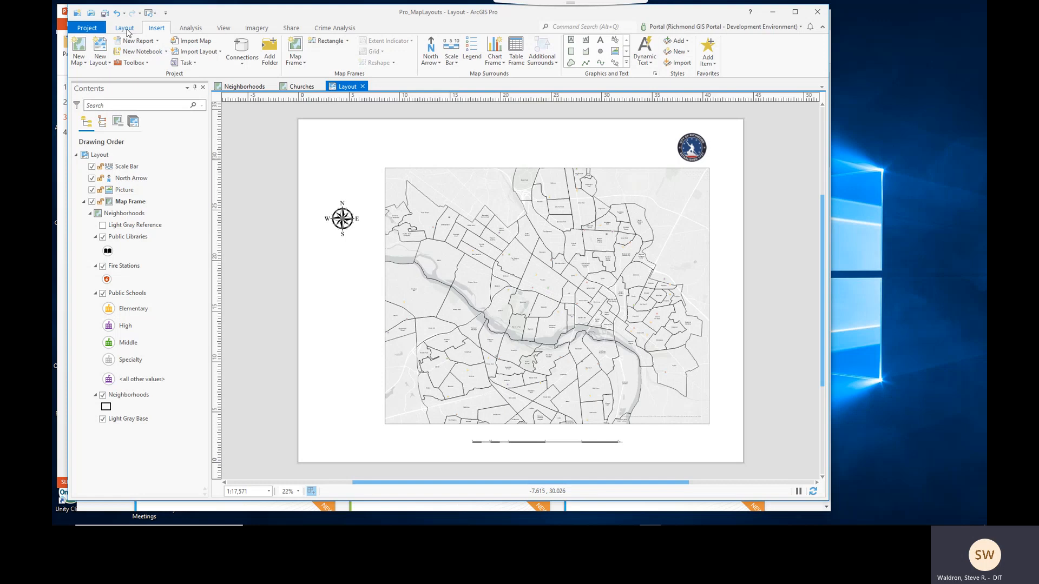
{"action": "left_click", "coordinate": [125, 29]}
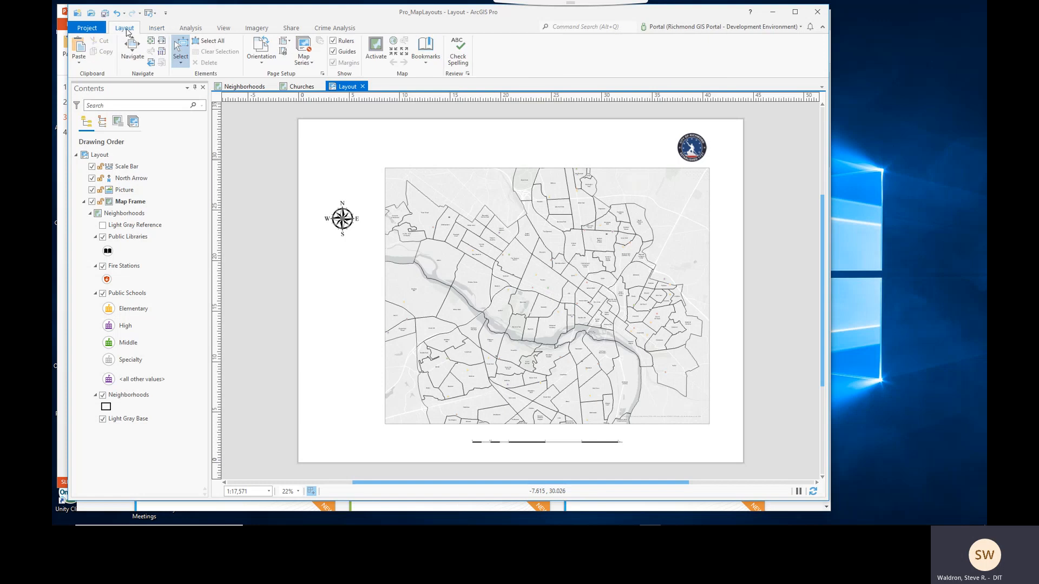
{"action": "left_click", "coordinate": [133, 56]}
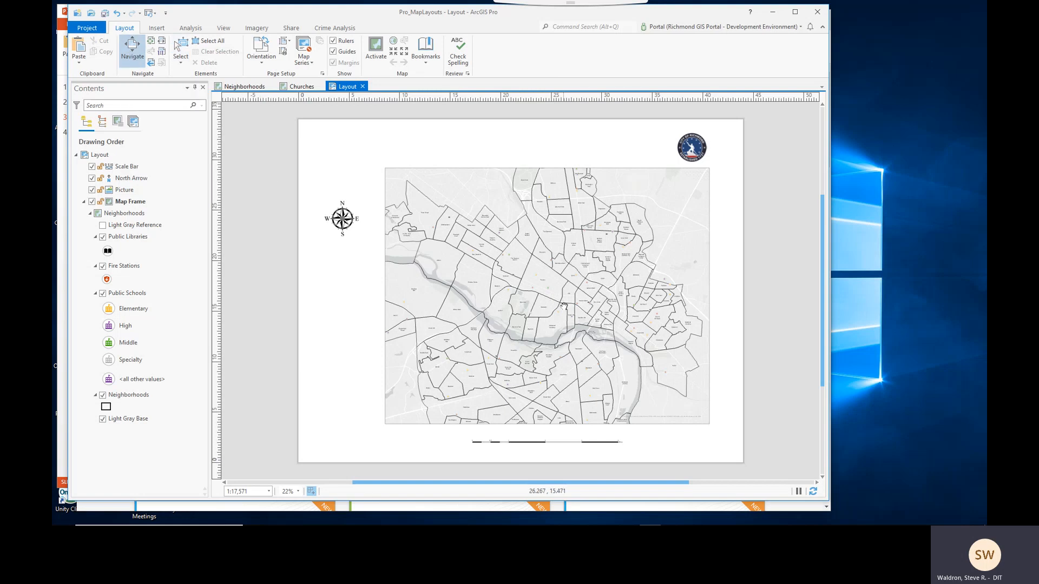
{"action": "mouse_move", "coordinate": [565, 312]}
{"action": "left_mouse_down"}
{"action": "mouse_move", "coordinate": [540, 307]}
{"action": "mouse_move", "coordinate": [559, 310]}
{"action": "left_mouse_up"}
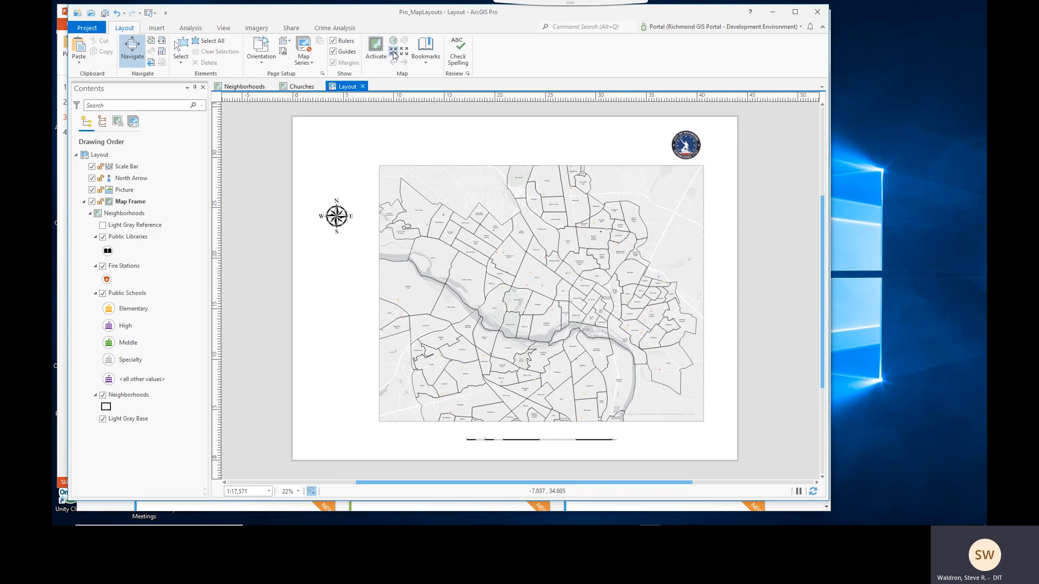
{"action": "left_click", "coordinate": [394, 52]}
{"action": "left_click", "coordinate": [393, 51]}
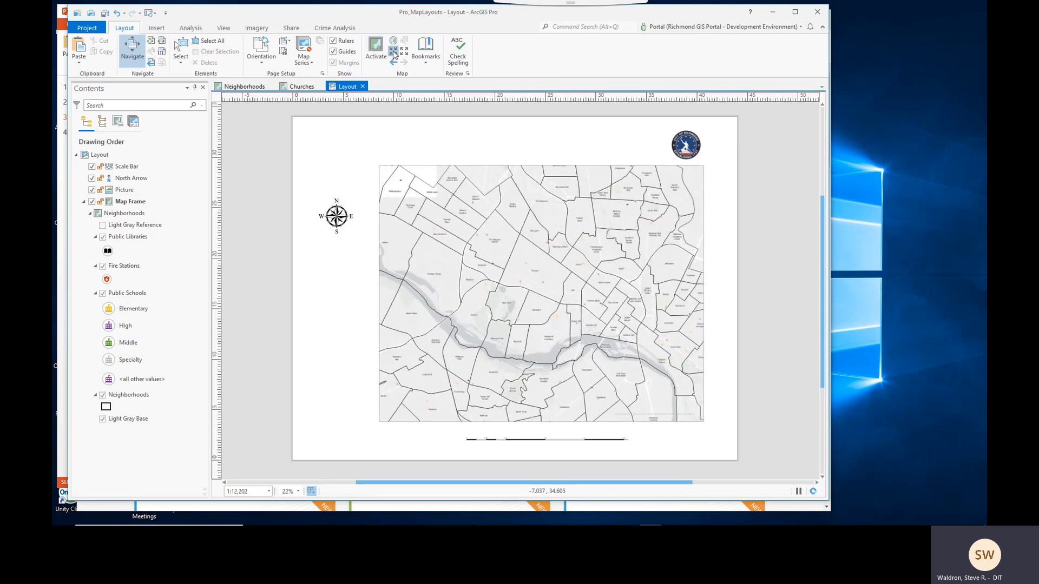
{"action": "left_click", "coordinate": [393, 52]}
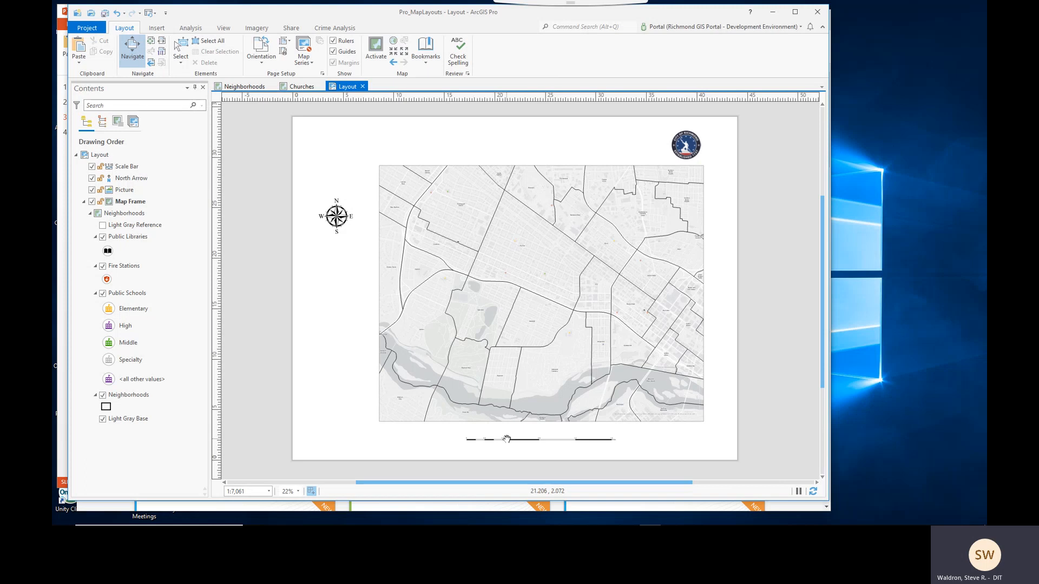
- Insert a legend to the left of the map frame, below the north arrow
{"action": "scroll", "coordinate": [506, 440], "scroll_direction": "up", "scroll_amount": 1}
{"action": "scroll", "coordinate": [507, 439], "scroll_direction": "up", "scroll_amount": 3}
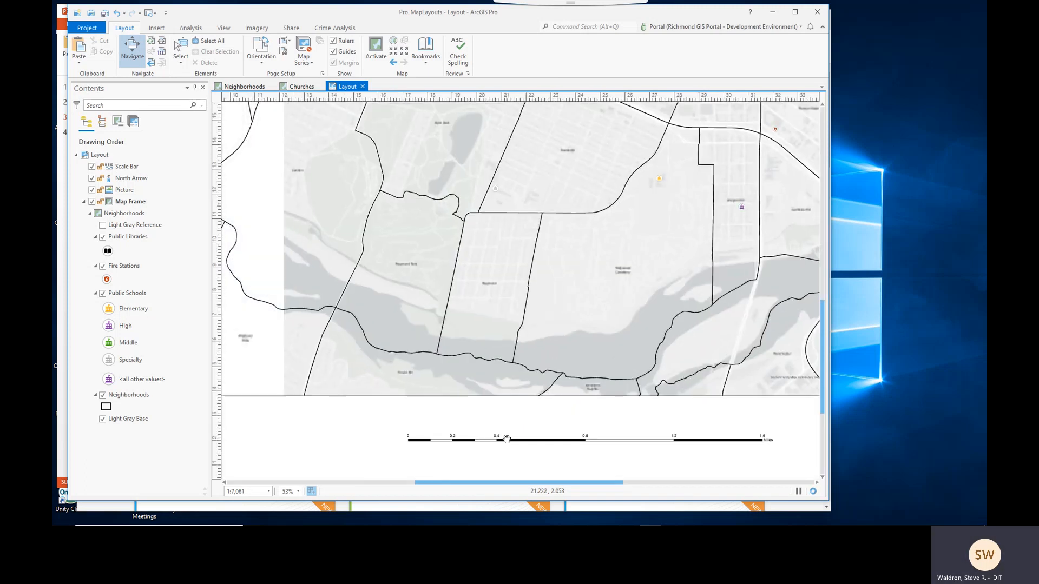
{"action": "scroll", "coordinate": [507, 440], "scroll_direction": "up", "scroll_amount": 2}
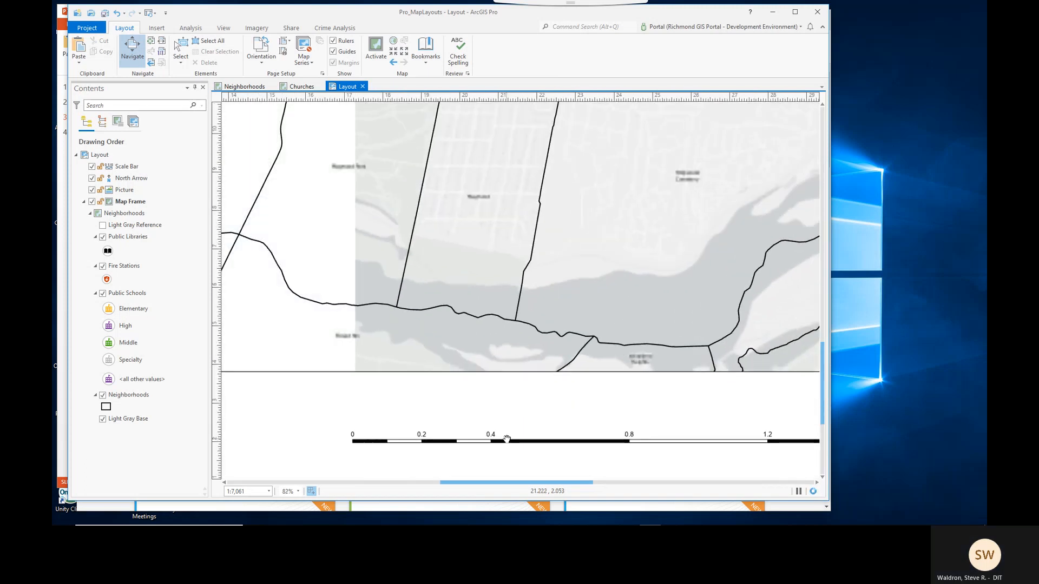
{"action": "scroll", "coordinate": [506, 439], "scroll_direction": "down", "scroll_amount": 5}
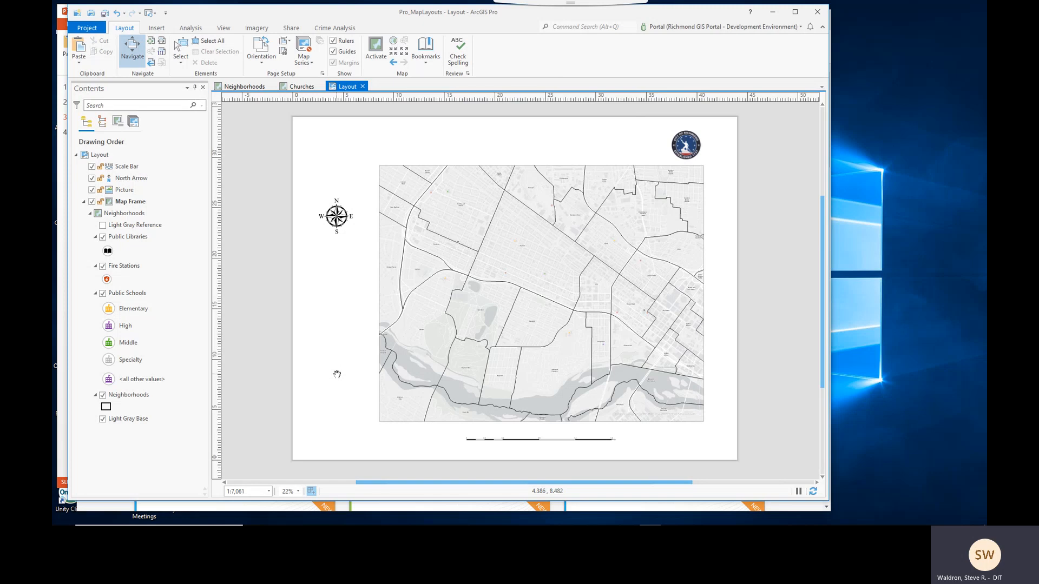
{"action": "left_click_drag", "start_coordinate": [337, 374], "coordinate": [411, 351]}
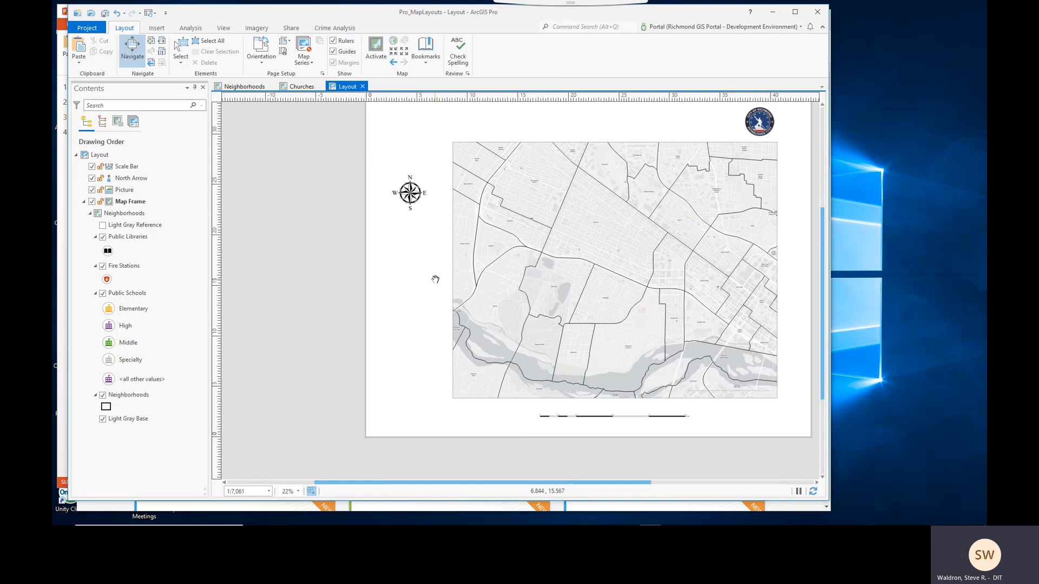
{"action": "left_click_drag", "start_coordinate": [427, 289], "coordinate": [391, 320]}
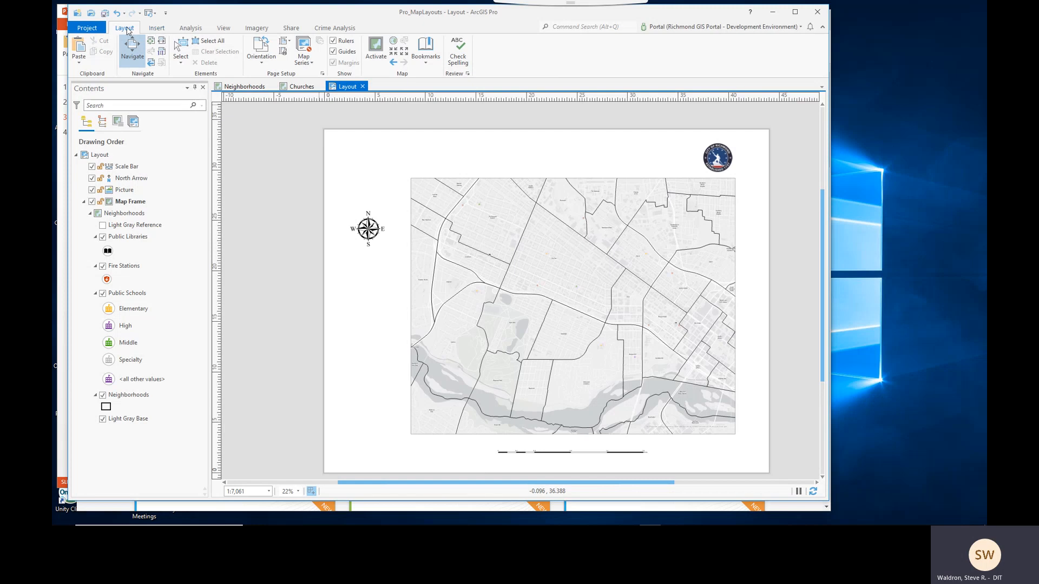
{"action": "left_click", "coordinate": [157, 30]}
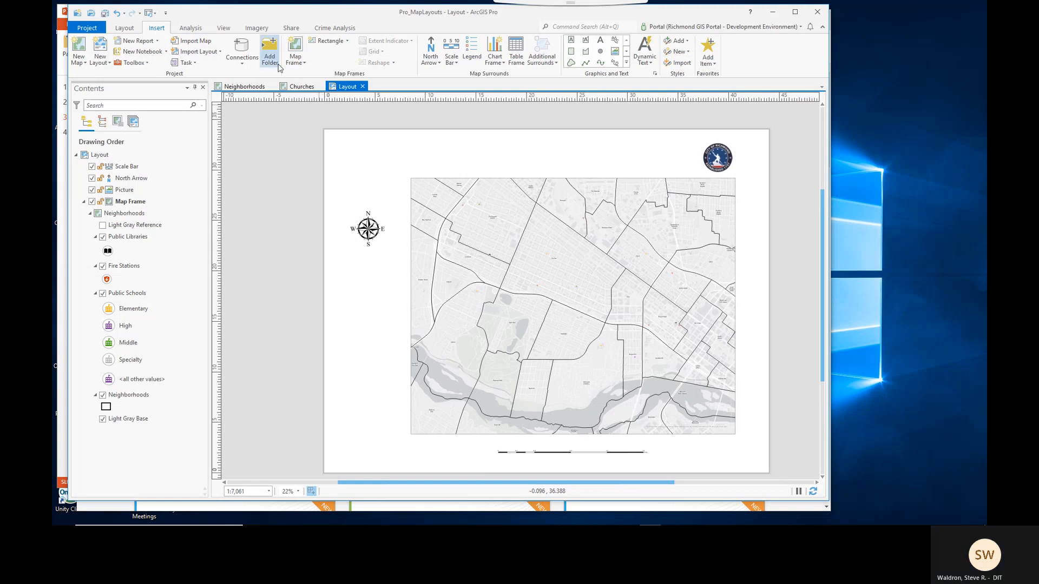
{"action": "left_click", "coordinate": [471, 53]}
{"action": "left_click_drag", "start_coordinate": [334, 308], "coordinate": [402, 415]}
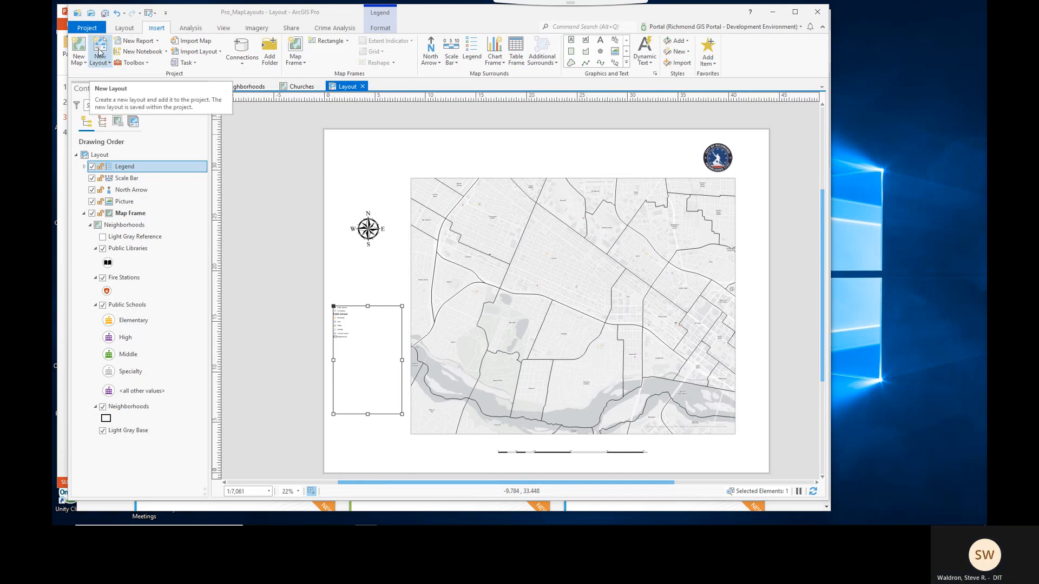
- Convert the legend to graphics
{"action": "left_click", "coordinate": [124, 29]}
{"action": "left_click", "coordinate": [132, 47]}
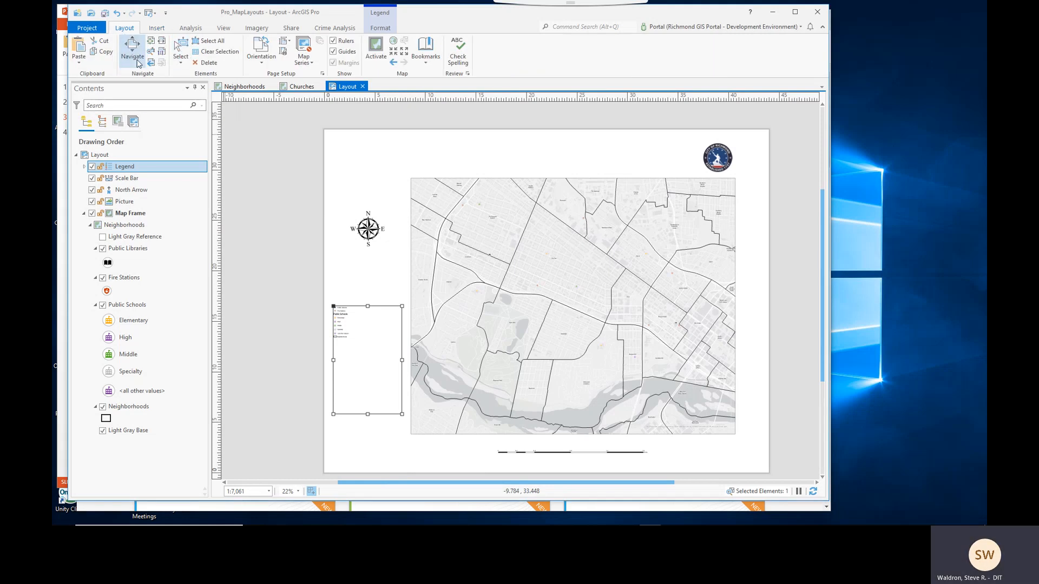
{"action": "scroll", "coordinate": [369, 364], "scroll_direction": "up", "scroll_amount": 3}
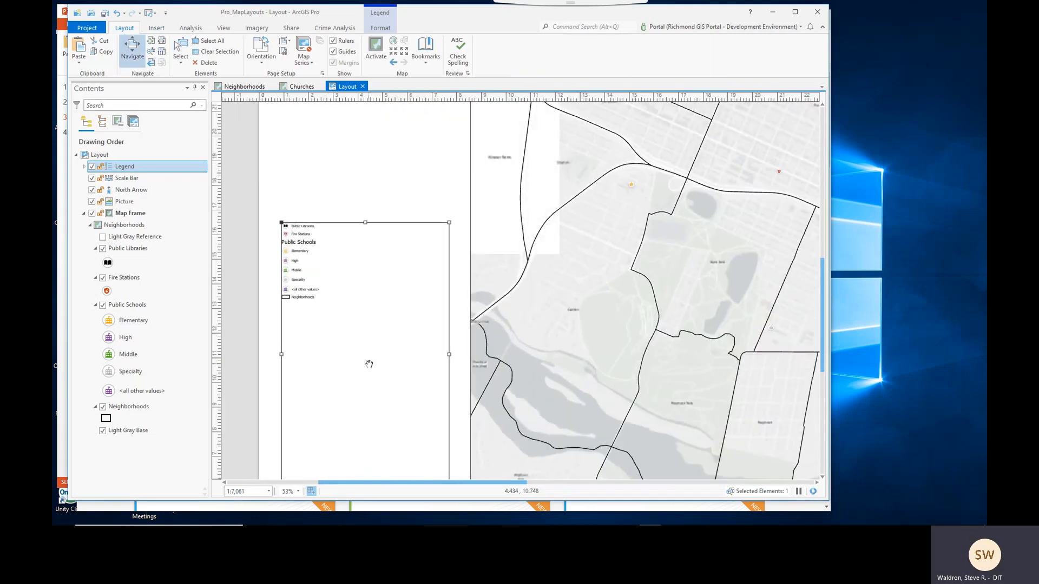
{"action": "left_click_drag", "start_coordinate": [377, 358], "coordinate": [413, 302]}
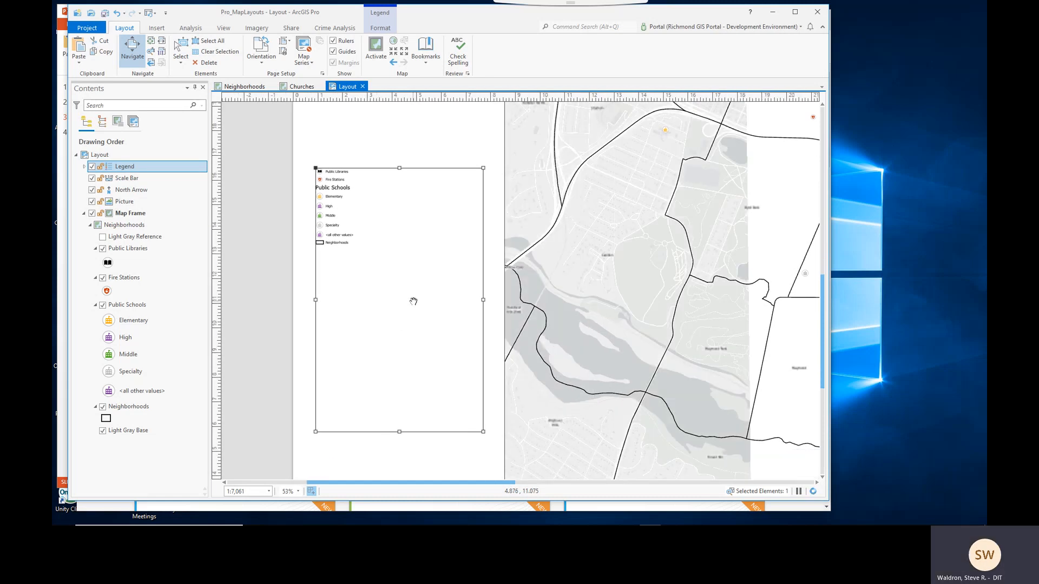
{"action": "left_click", "coordinate": [181, 49]}
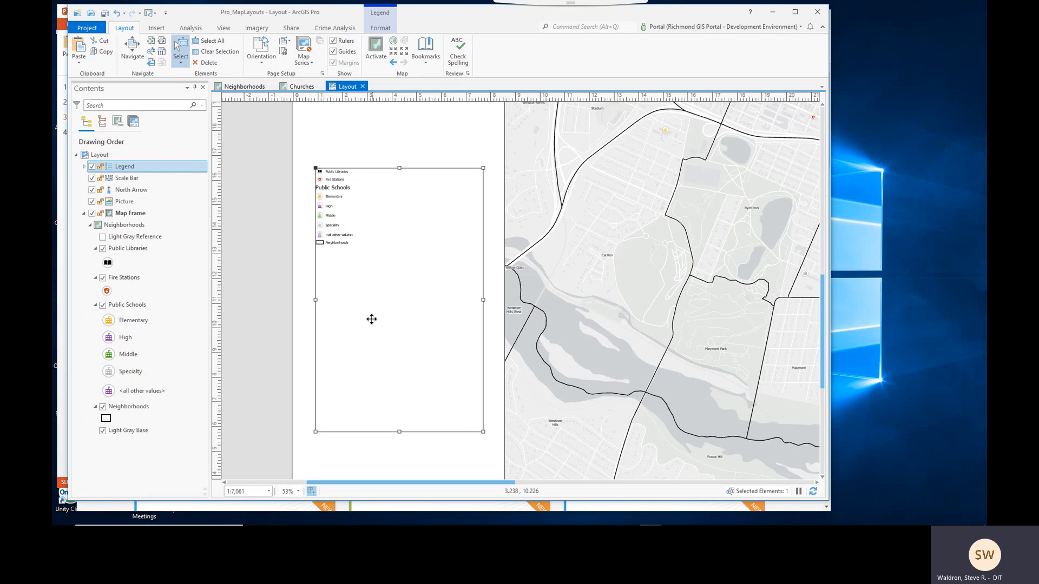
{"action": "right_click", "coordinate": [388, 287]}
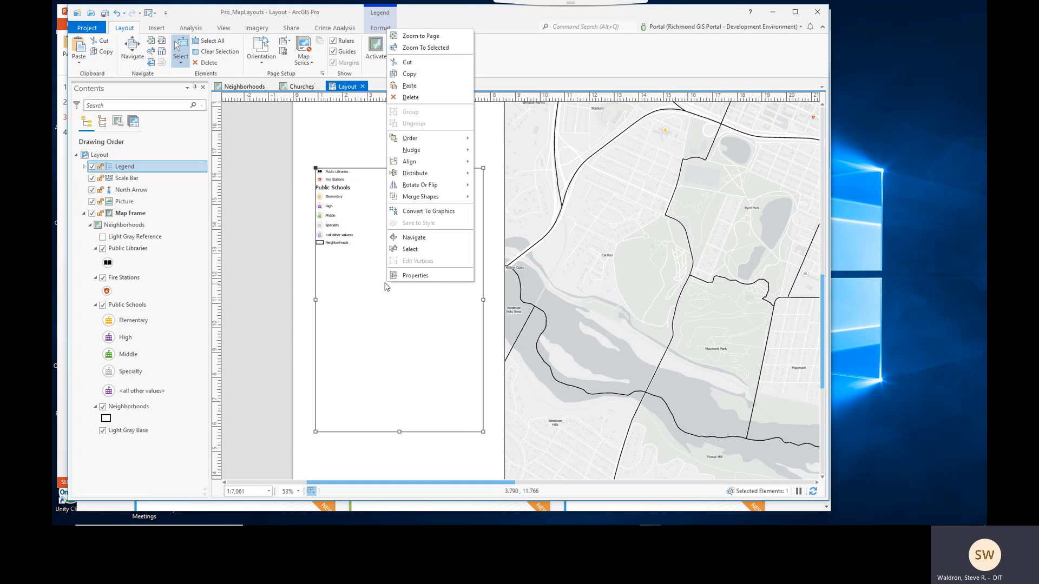
{"action": "left_click", "coordinate": [433, 214]}
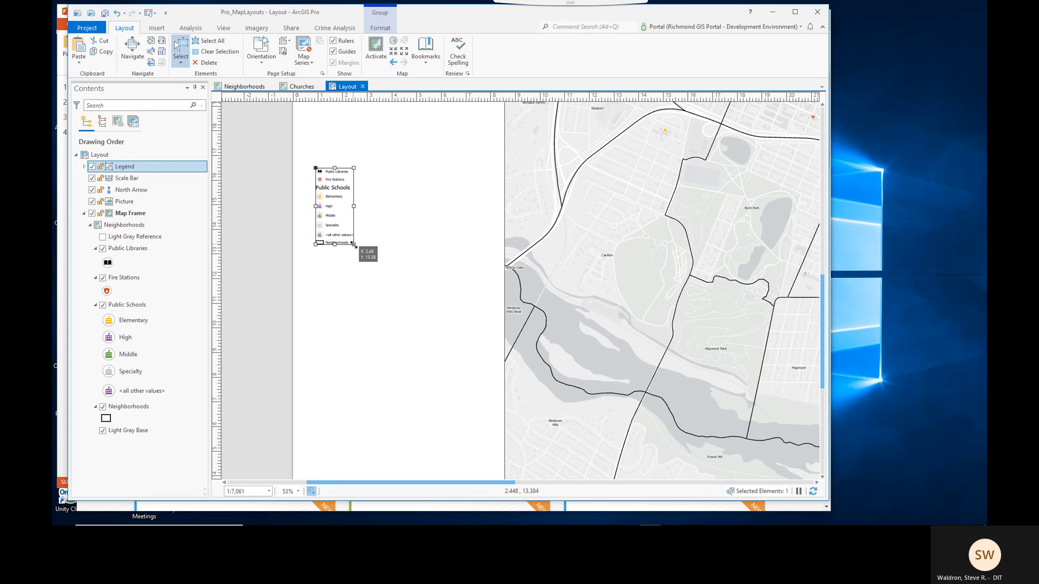
- Resize the converted legend graphic so its symbols enlarge and it fits left of the map frame
{"action": "left_click_drag", "start_coordinate": [353, 244], "coordinate": [444, 308]}
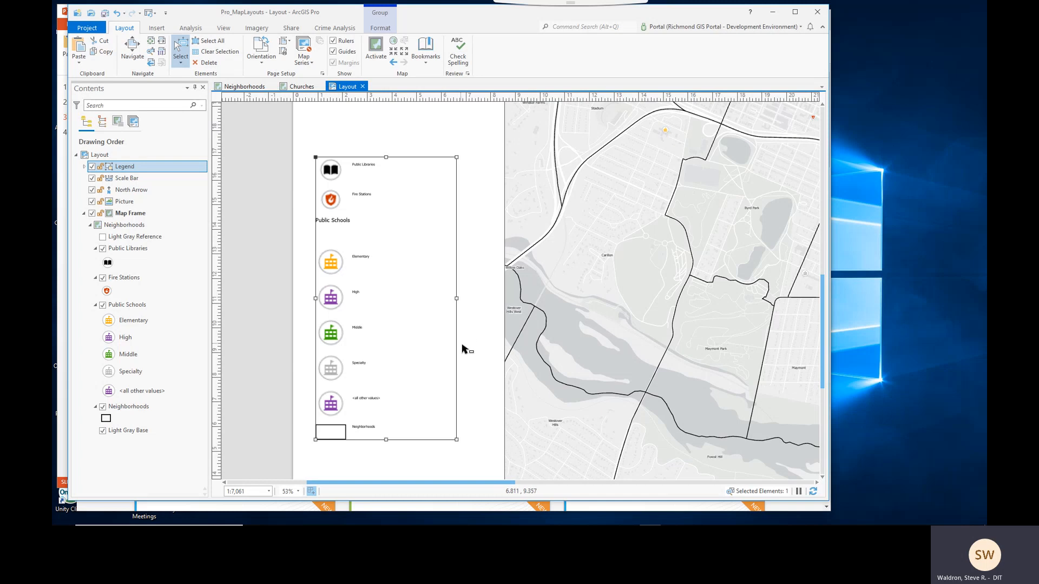
{"action": "left_click_drag", "start_coordinate": [457, 336], "coordinate": [473, 367]}
{"action": "scroll", "coordinate": [473, 362], "scroll_direction": "down", "scroll_amount": 6}
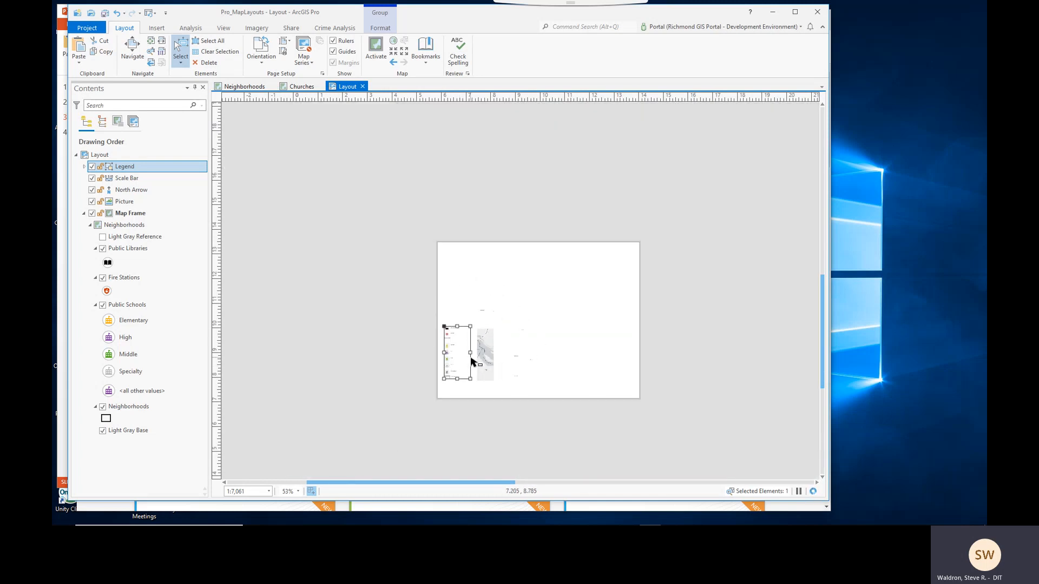
{"action": "left_click_drag", "start_coordinate": [469, 331], "coordinate": [452, 366]}
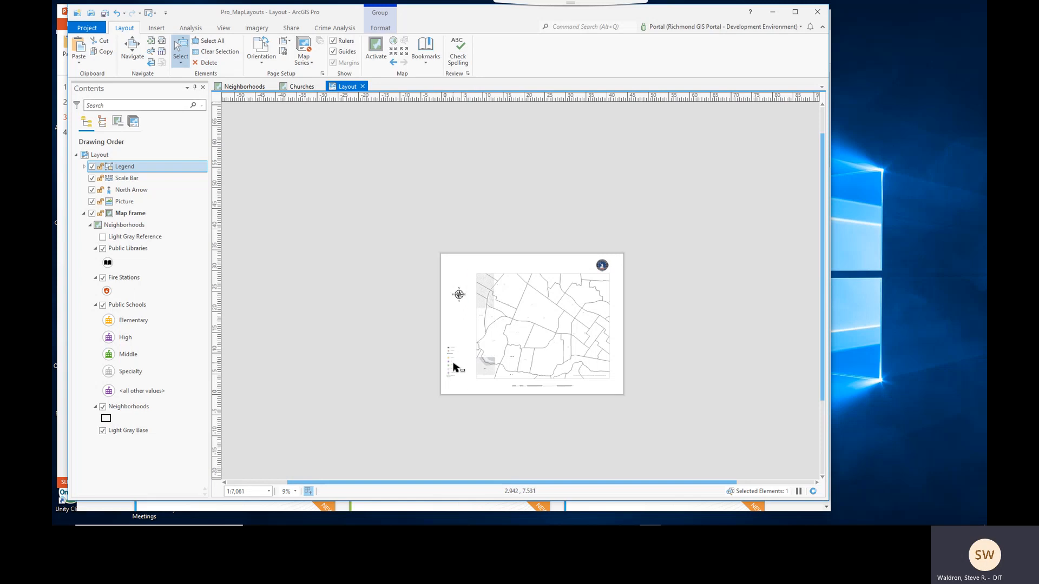
{"action": "scroll", "coordinate": [455, 367], "scroll_direction": "up", "scroll_amount": 6}
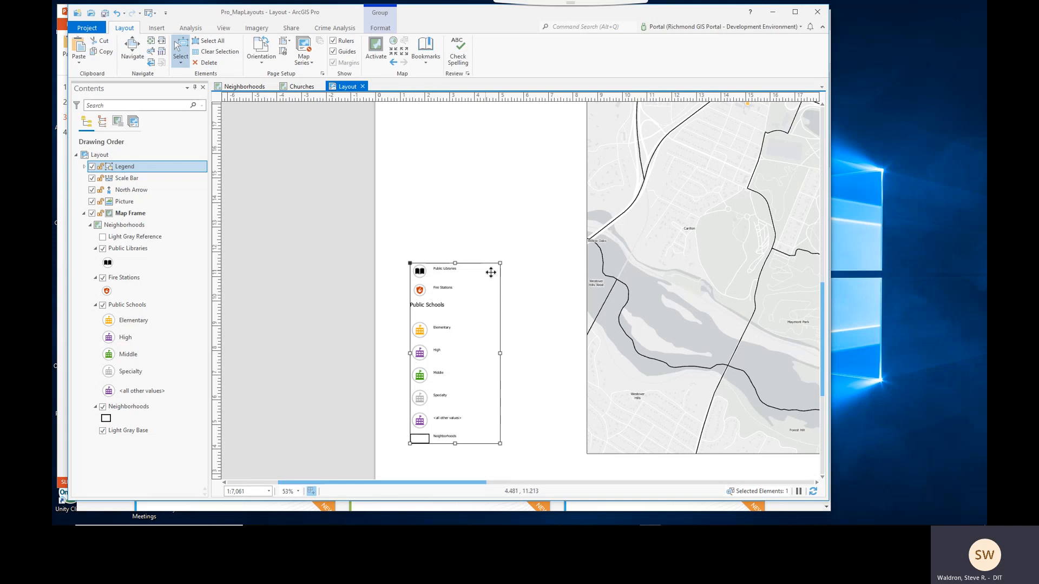
- Ungroup the legend graphic into its separate layer groups
{"action": "right_click", "coordinate": [439, 333]}
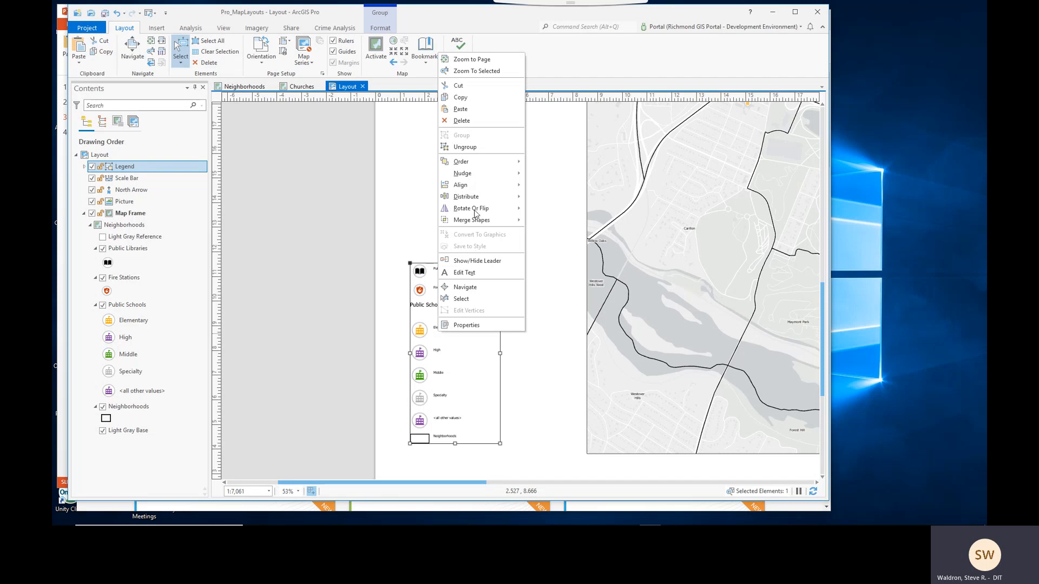
{"action": "left_click", "coordinate": [463, 147]}
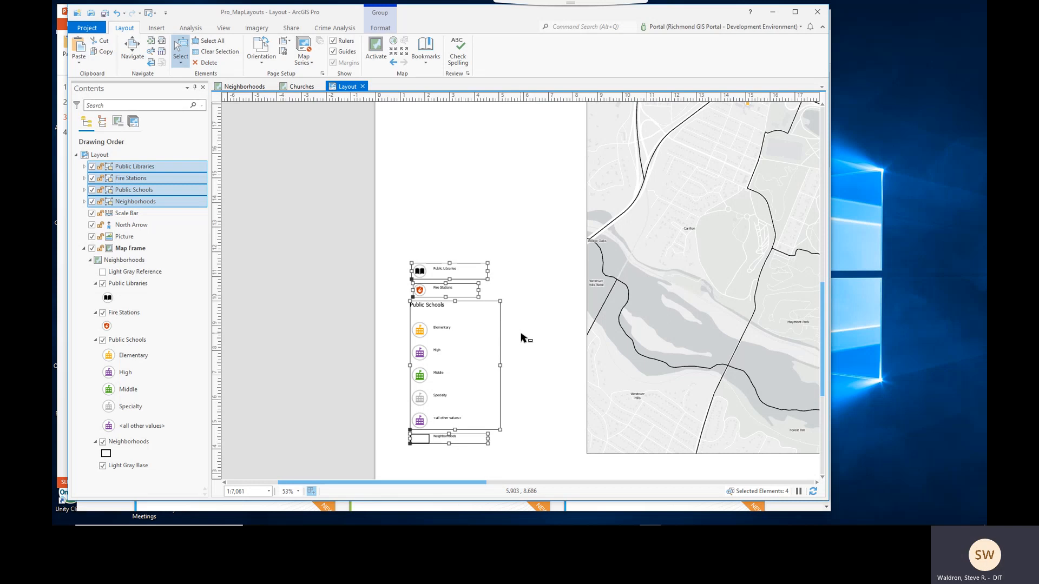
{"action": "left_click", "coordinate": [483, 251]}
{"action": "left_click", "coordinate": [449, 271]}
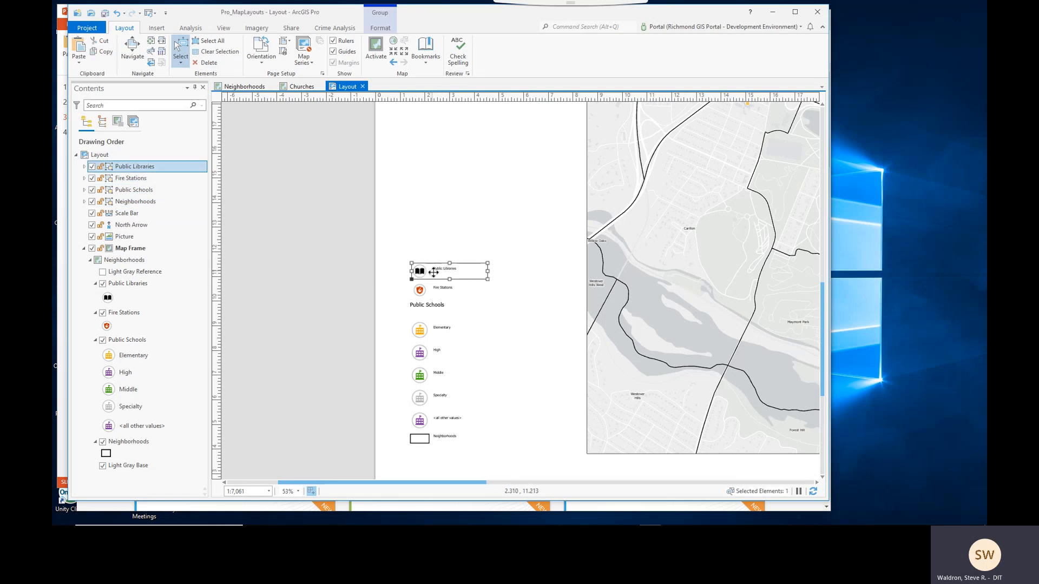
{"action": "left_click", "coordinate": [440, 292], "text": "shift"}
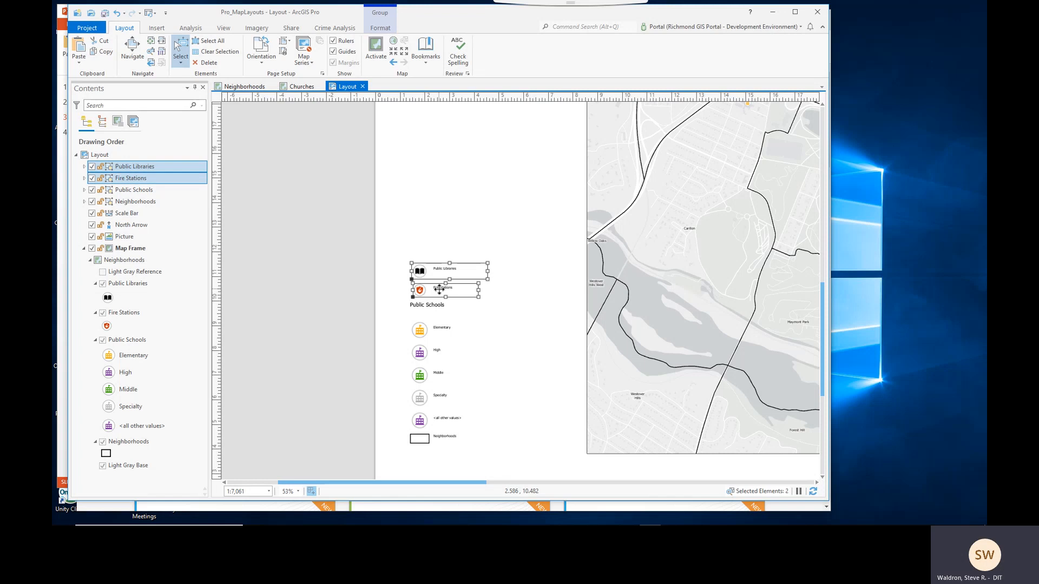
{"action": "left_click", "coordinate": [441, 330], "text": "shift"}
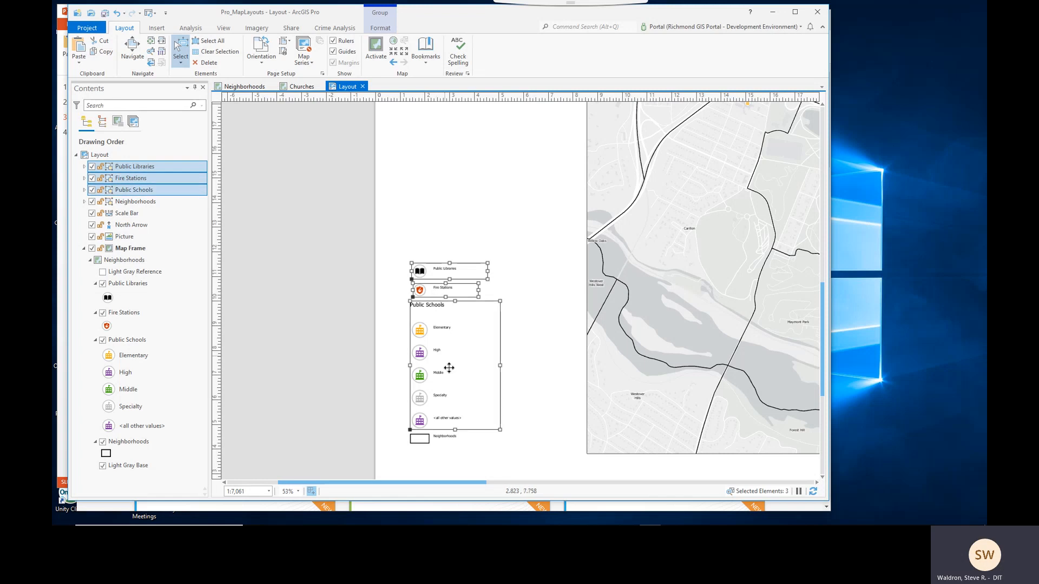
{"action": "left_click", "coordinate": [449, 438], "text": "shift"}
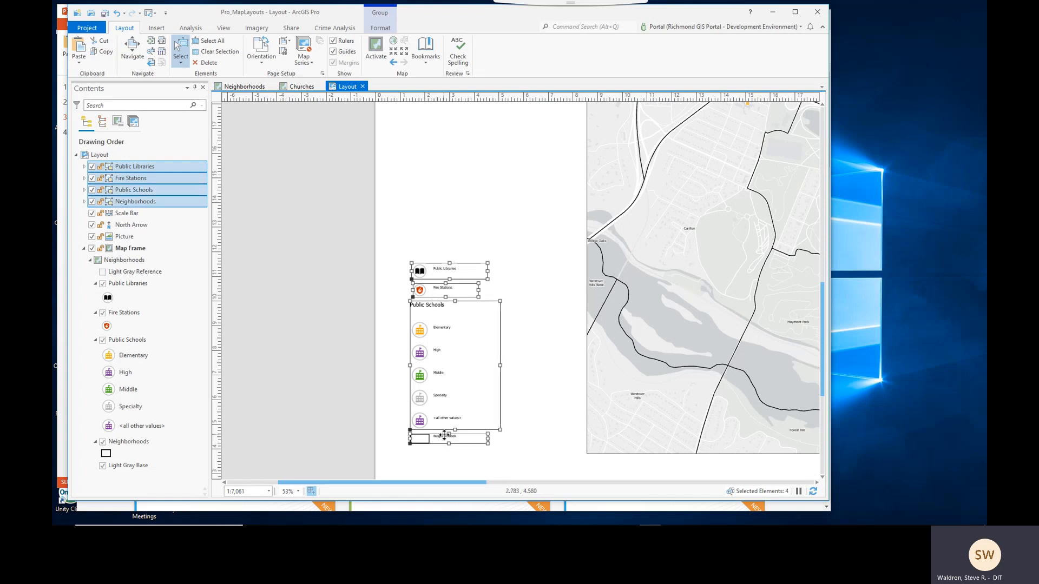
{"action": "right_click", "coordinate": [435, 346]}
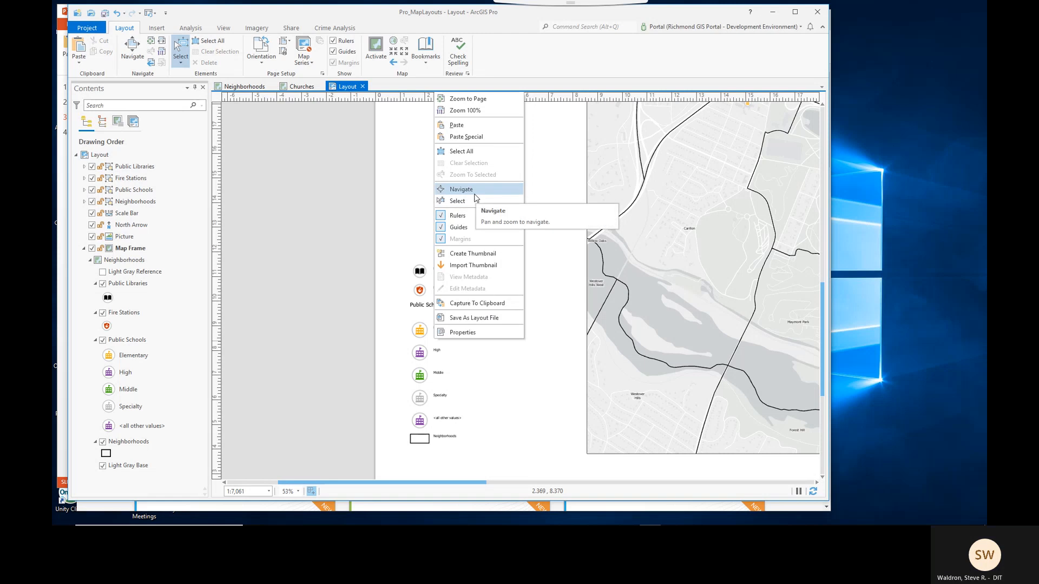
{"action": "left_click", "coordinate": [401, 227]}
- Ungroup the Public Libraries legend item into its patch and label
{"action": "left_click", "coordinate": [443, 269]}
{"action": "right_click", "coordinate": [444, 269]}
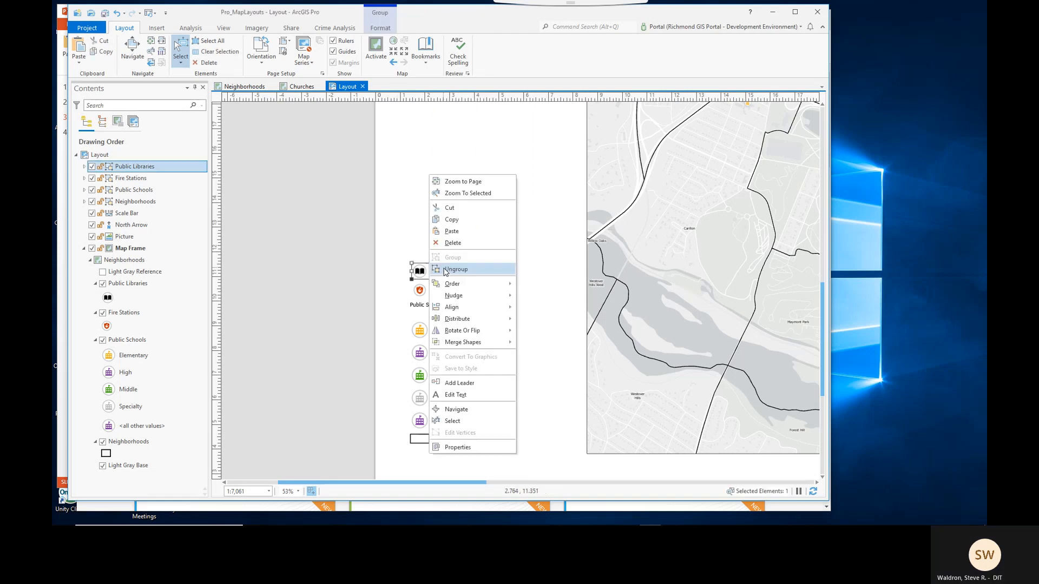
{"action": "left_click", "coordinate": [444, 269]}
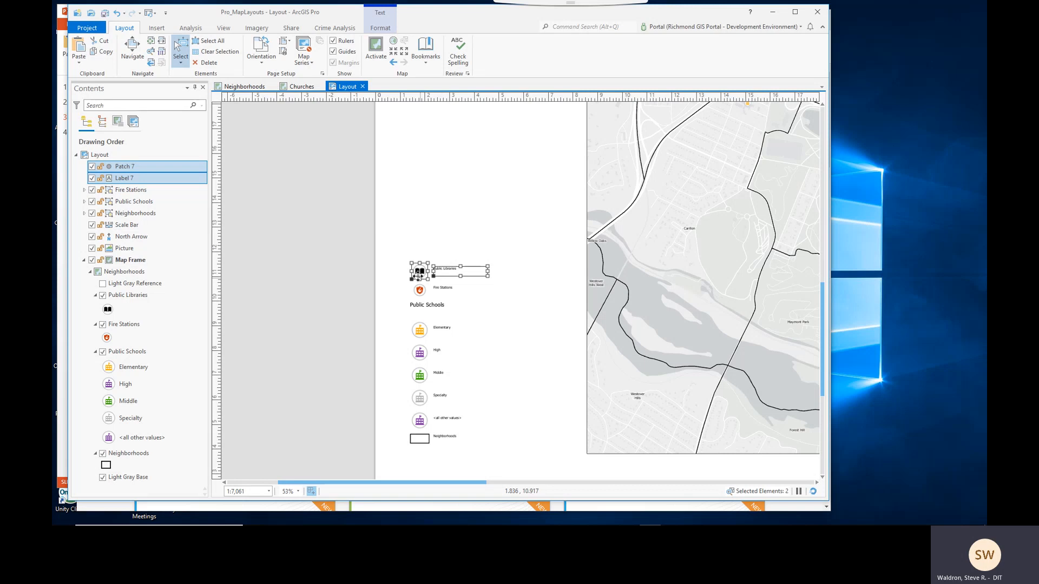
{"action": "left_click", "coordinate": [494, 302]}
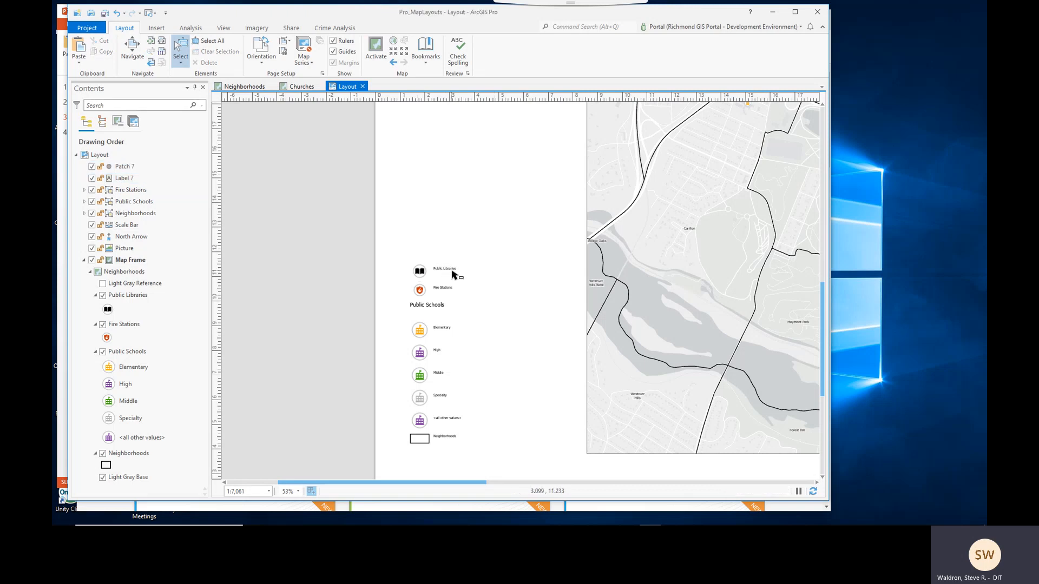
{"action": "left_click", "coordinate": [453, 271]}
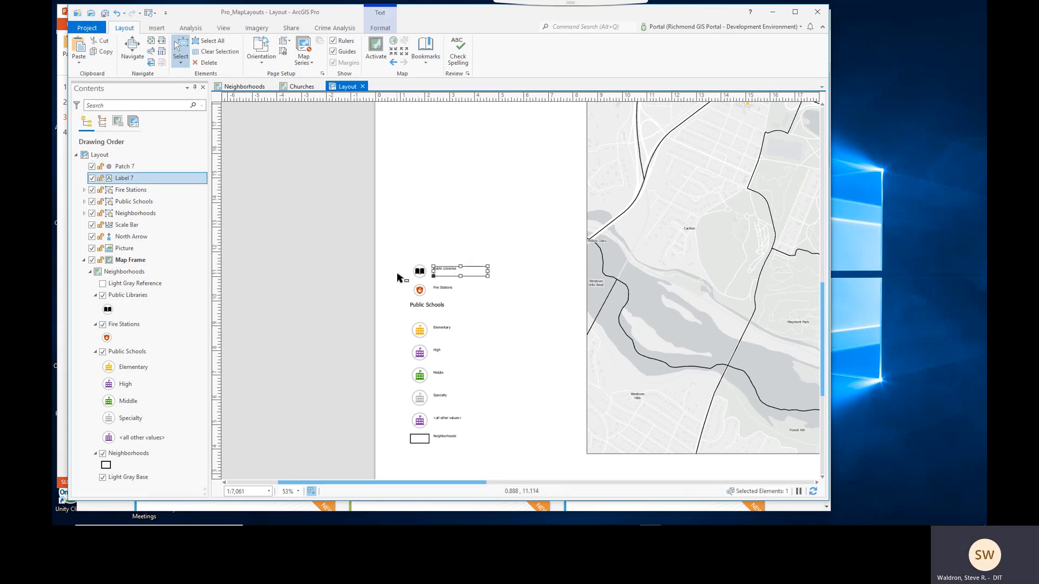
{"action": "left_click", "coordinate": [399, 278]}
- Ungroup the Fire Stations and Public Schools legend items into their patches and labels
{"action": "left_click", "coordinate": [436, 291]}
{"action": "right_click", "coordinate": [433, 293]}
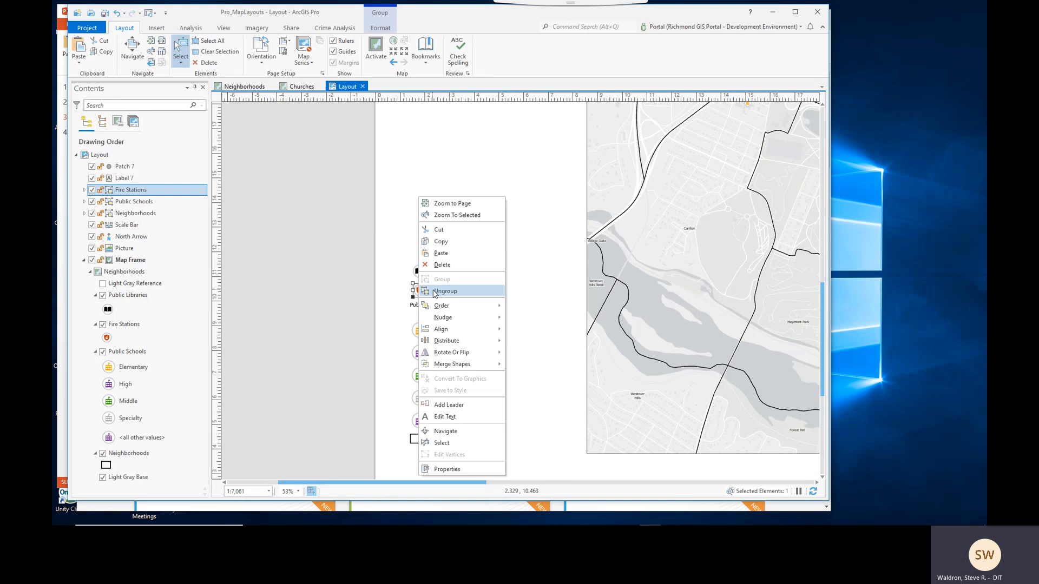
{"action": "left_click", "coordinate": [445, 291]}
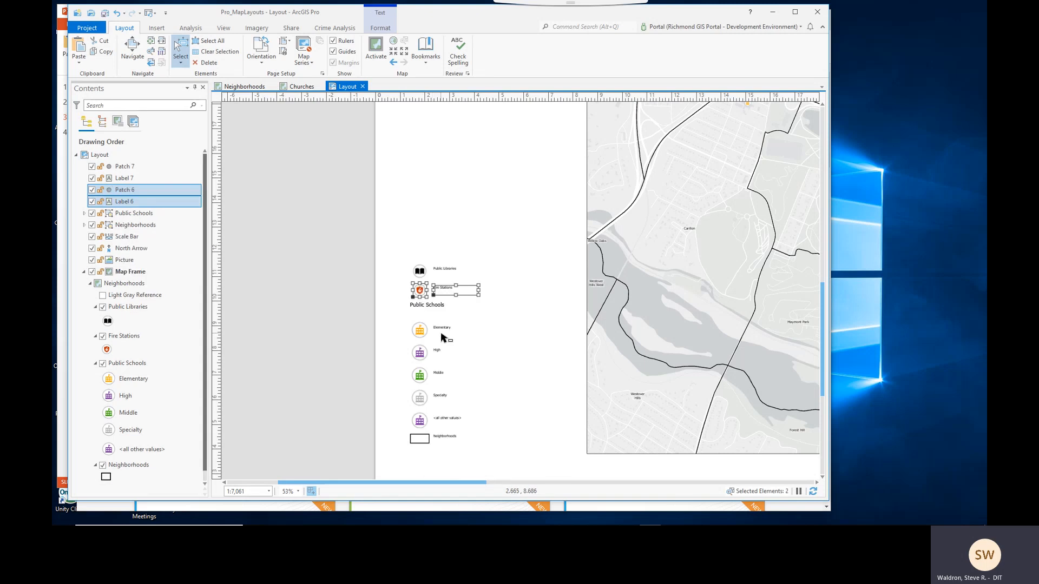
{"action": "left_click", "coordinate": [443, 338]}
{"action": "right_click", "coordinate": [441, 335]}
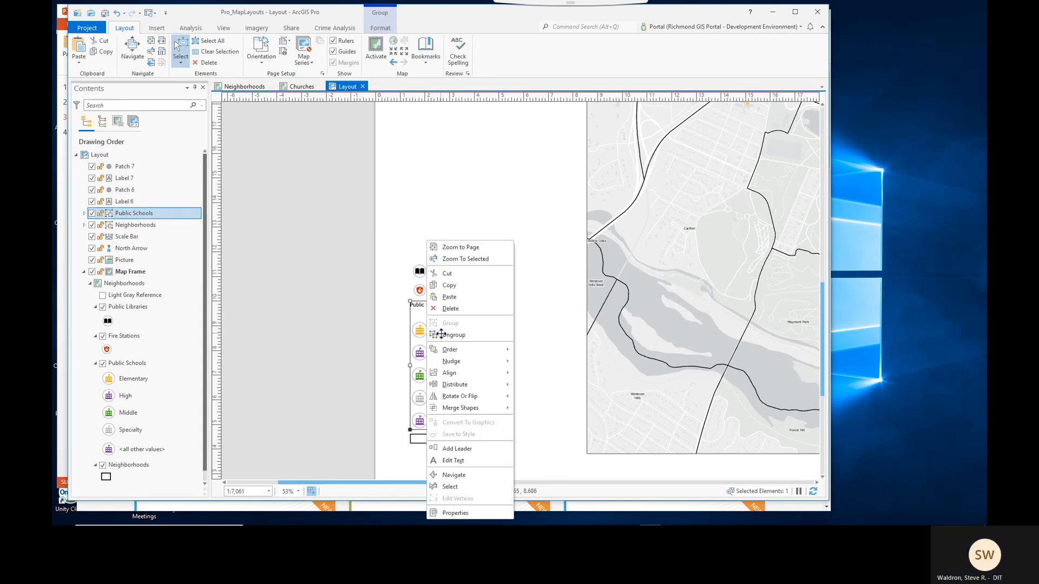
{"action": "left_click", "coordinate": [449, 335]}
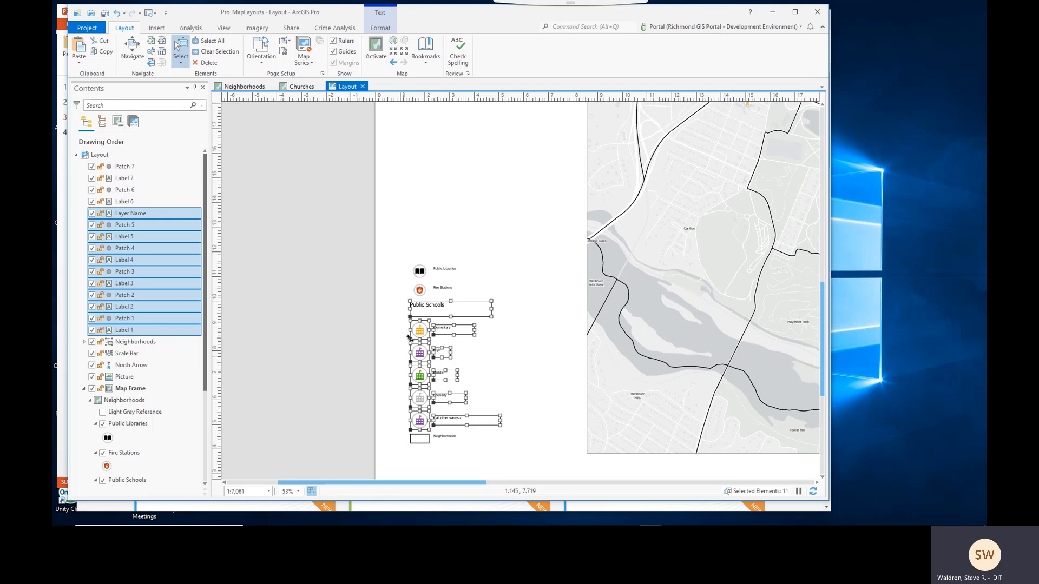
- Ungroup the Neighborhoods legend item into its patch and label
{"action": "left_click", "coordinate": [502, 460]}
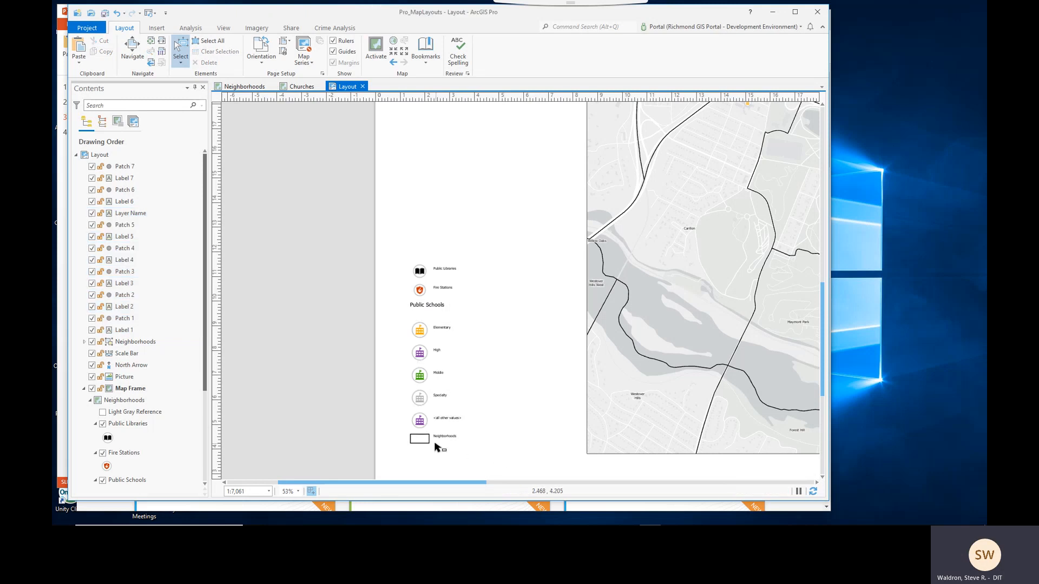
{"action": "left_click", "coordinate": [436, 442]}
{"action": "right_click", "coordinate": [435, 443]}
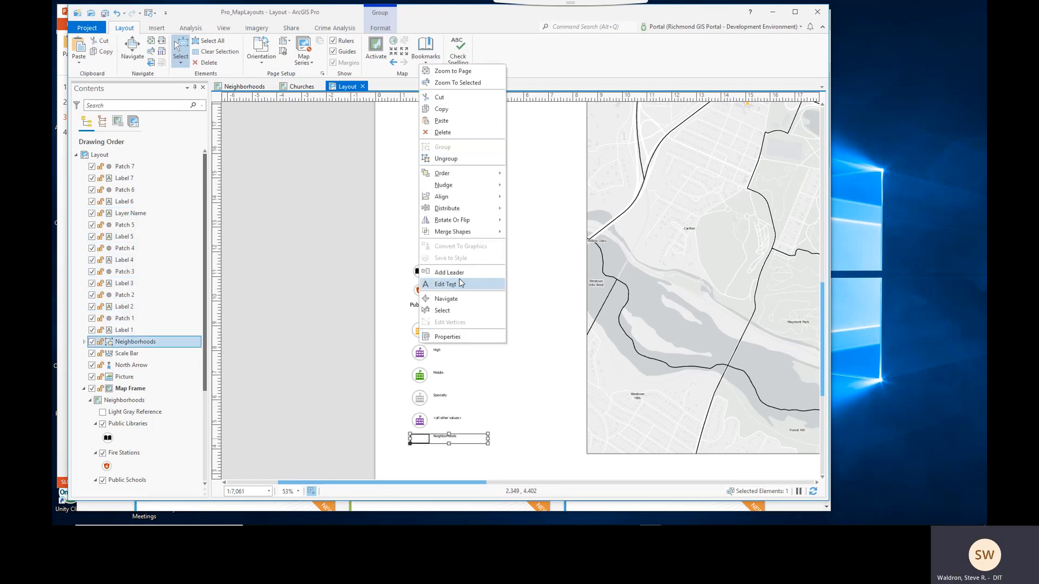
{"action": "left_click", "coordinate": [449, 162]}
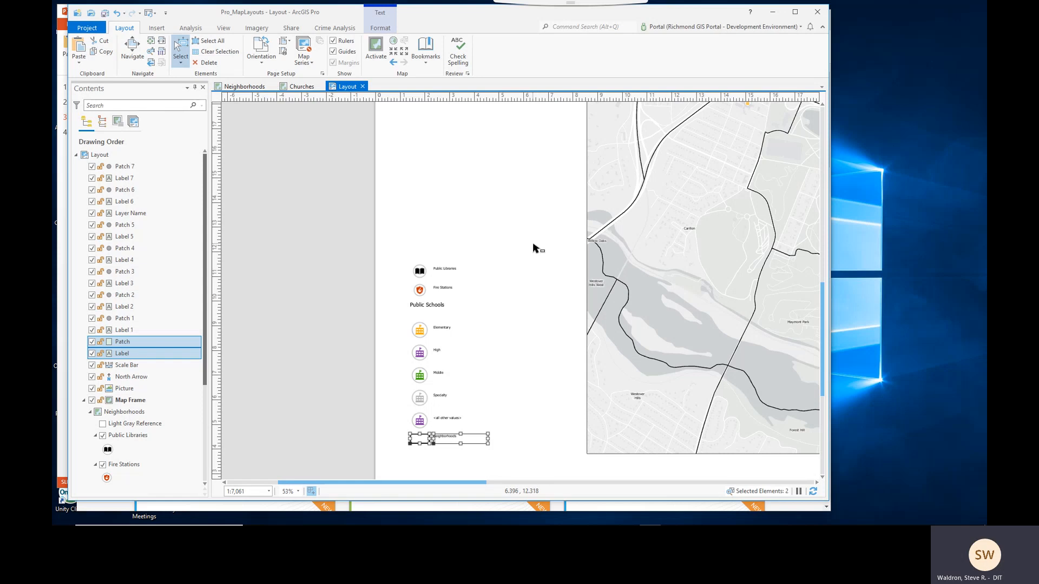
{"action": "left_click", "coordinate": [455, 271]}
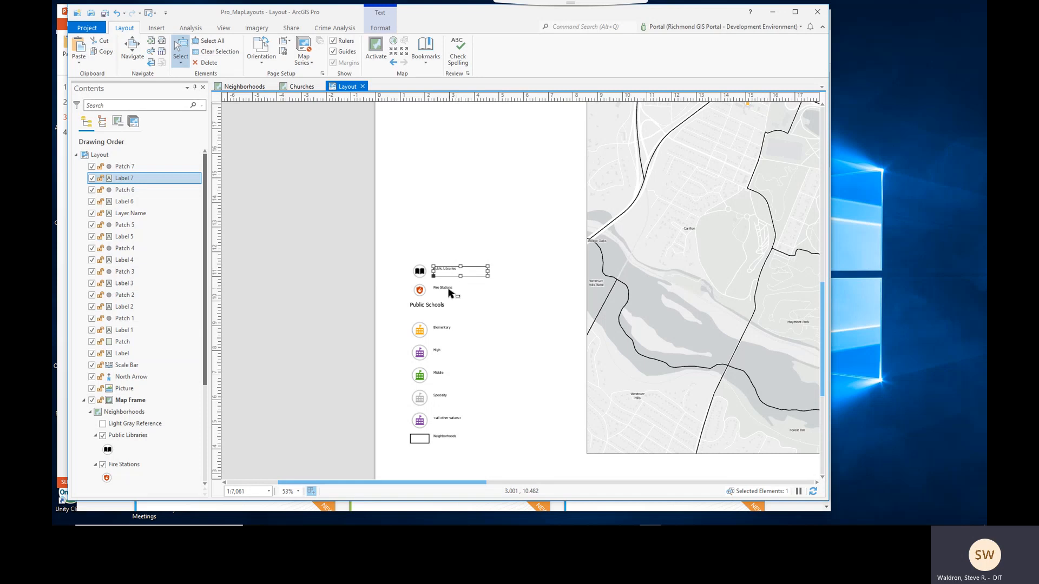
{"action": "left_click", "coordinate": [449, 293], "text": "shift"}
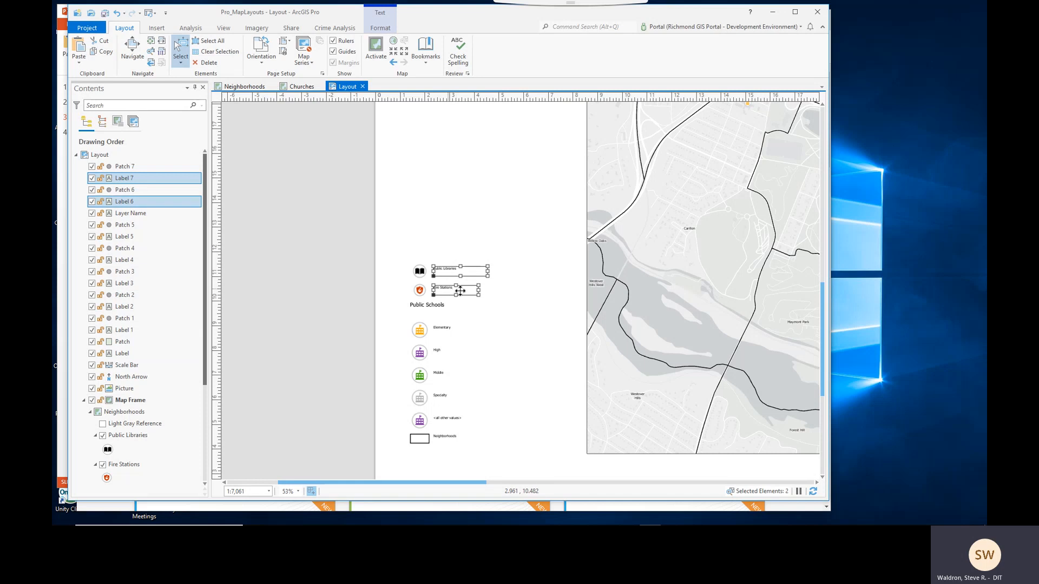
{"action": "left_click", "coordinate": [447, 329], "text": "shift"}
{"action": "left_click", "coordinate": [442, 351], "text": "shift"}
{"action": "left_click", "coordinate": [445, 375], "text": "shift"}
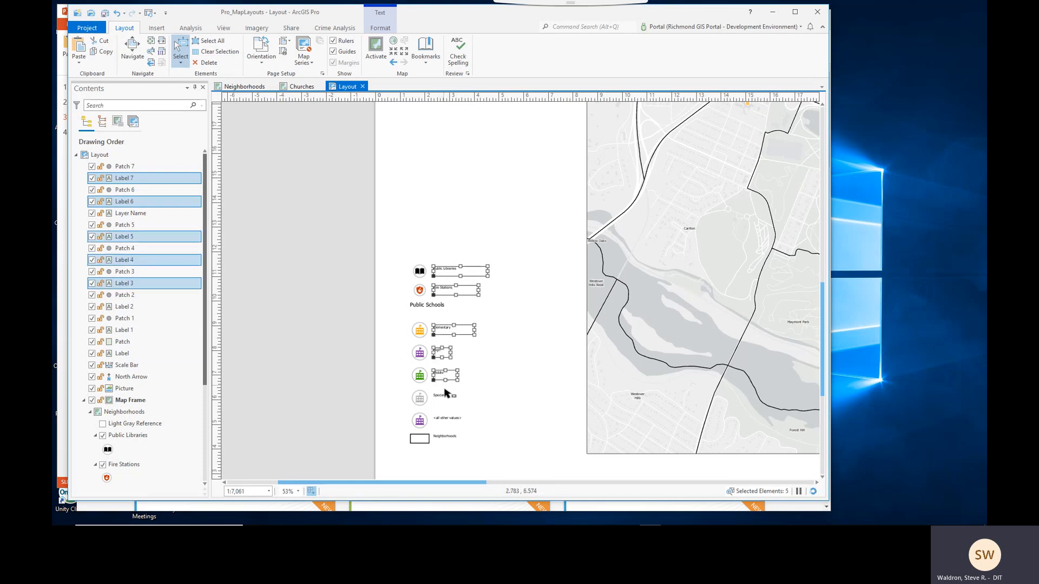
{"action": "left_click", "coordinate": [447, 396], "text": "shift"}
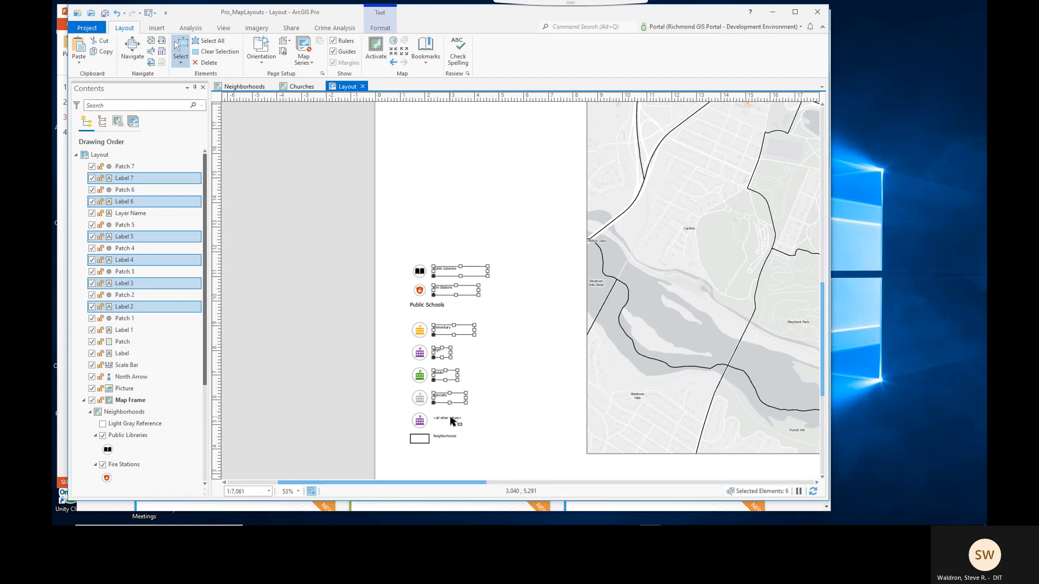
{"action": "left_click", "coordinate": [478, 431]}
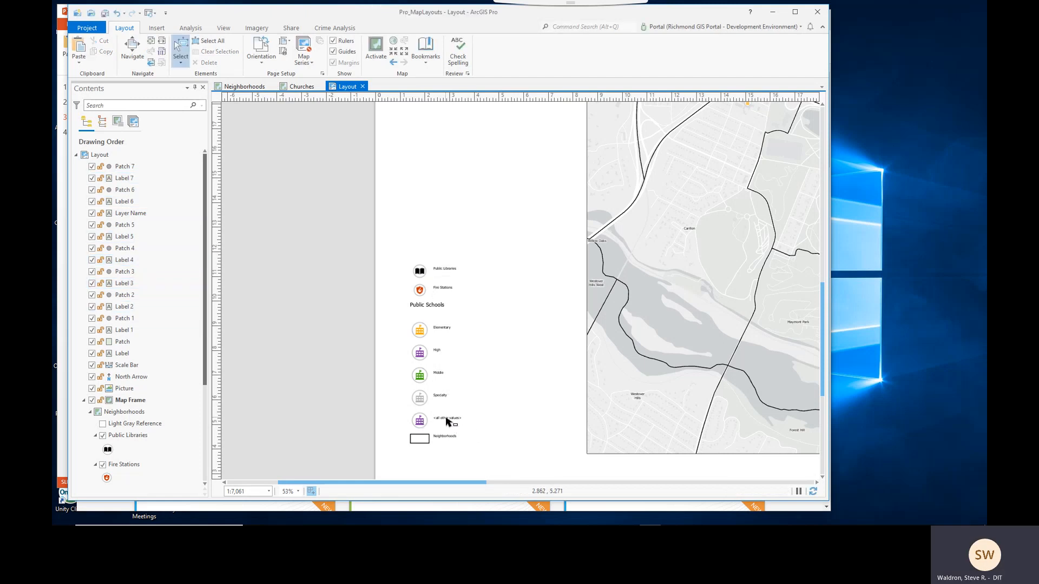
- Delete the <all other values> legend item's patch and label
{"action": "left_click", "coordinate": [447, 420]}
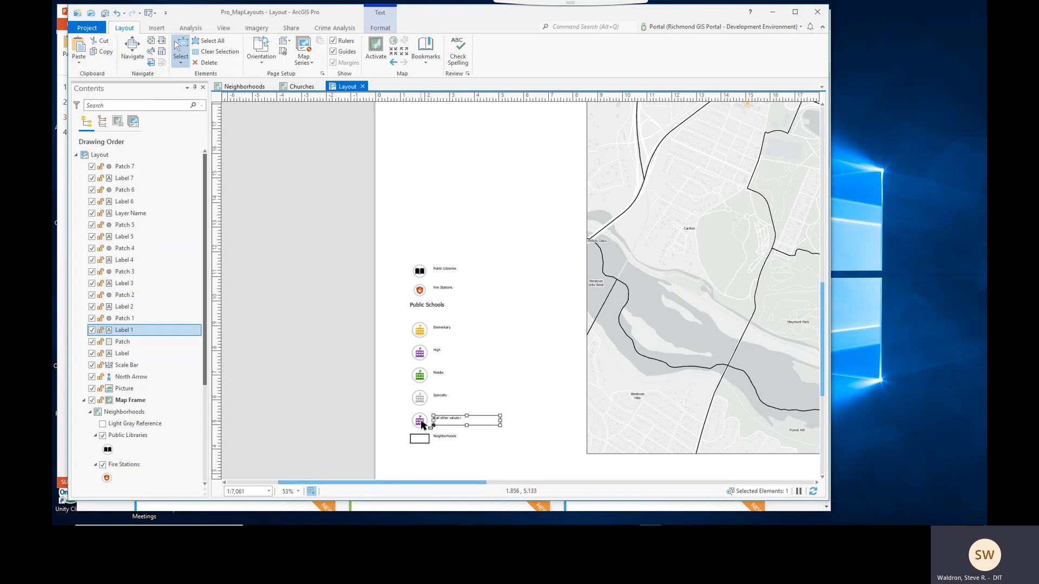
{"action": "left_click", "coordinate": [420, 421], "text": "shift"}
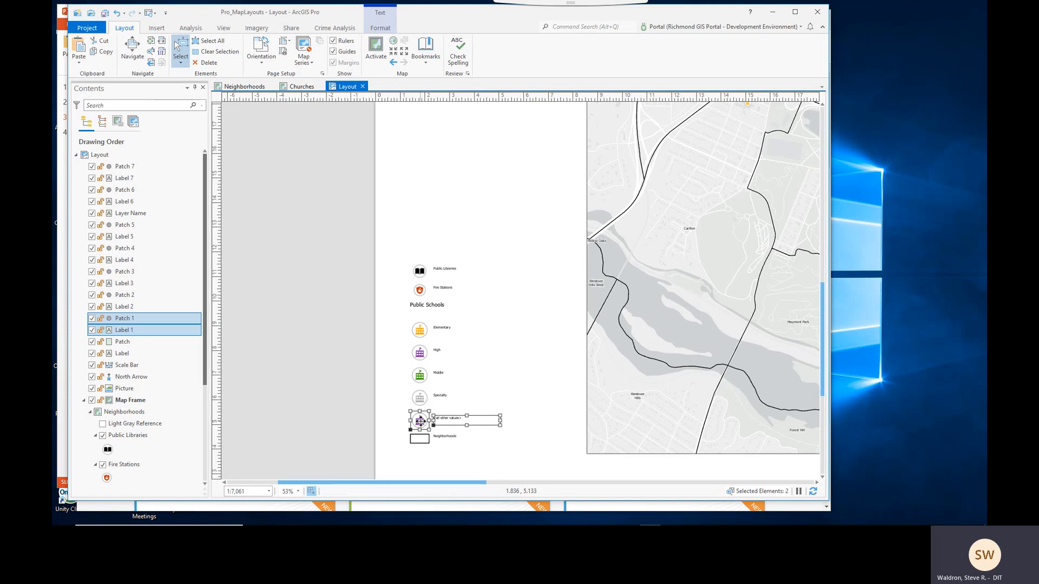
{"action": "key", "text": "Delete"}
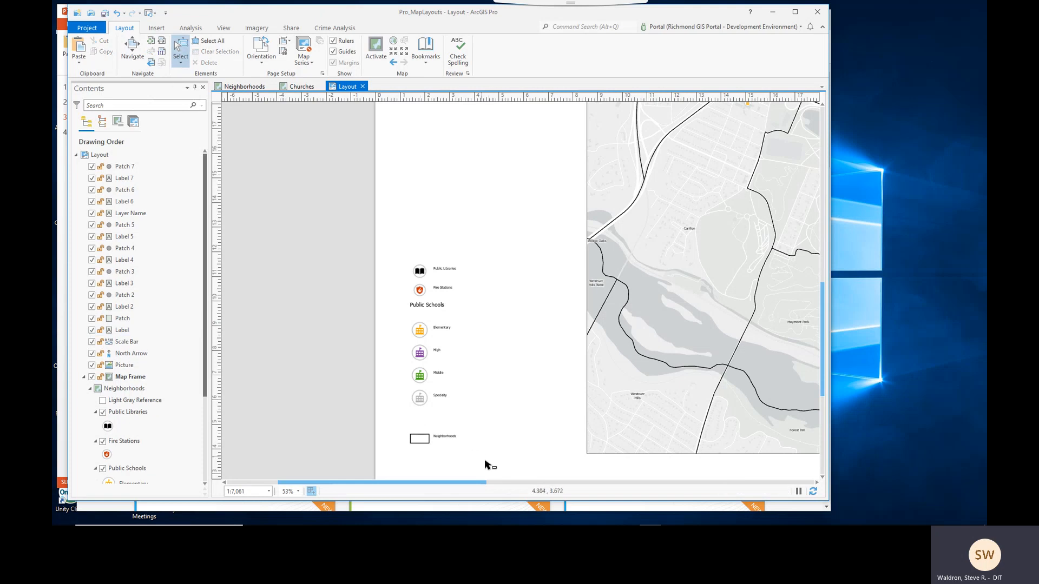
- Move the Neighborhoods legend item up to close the gap left by the deleted item
{"action": "left_click_drag", "start_coordinate": [490, 463], "coordinate": [420, 419]}
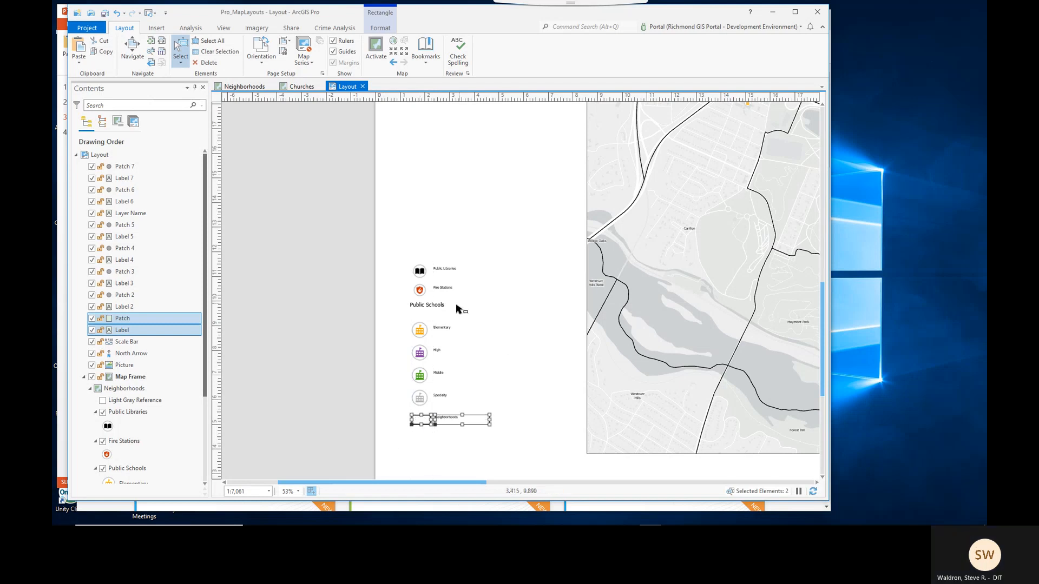
- Move the Public Schools heading slightly right so it sits indented above the school items
{"action": "left_click", "coordinate": [439, 304]}
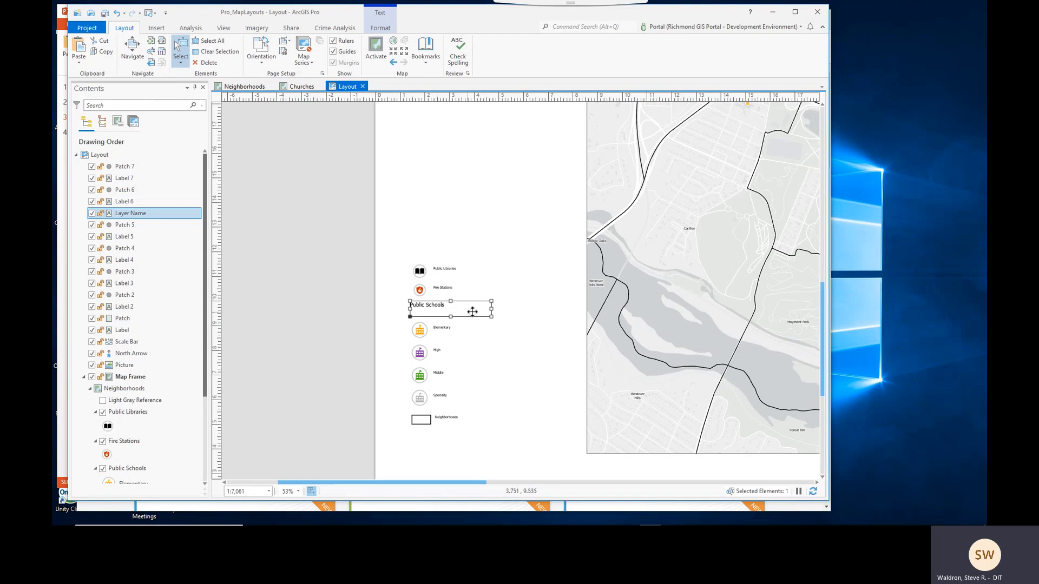
{"action": "left_click_drag", "start_coordinate": [491, 309], "coordinate": [441, 312]}
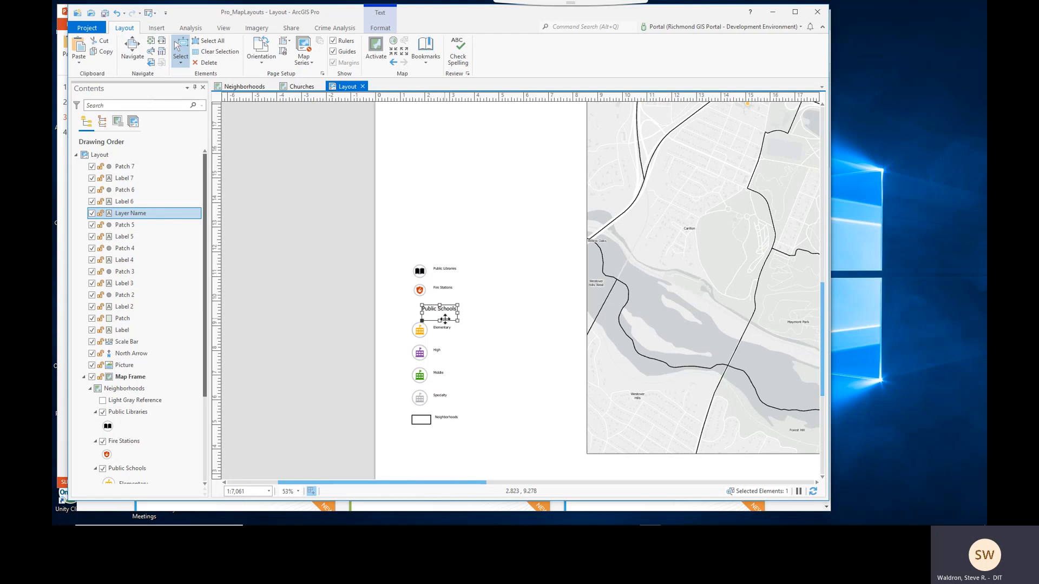
{"action": "left_click", "coordinate": [529, 456]}
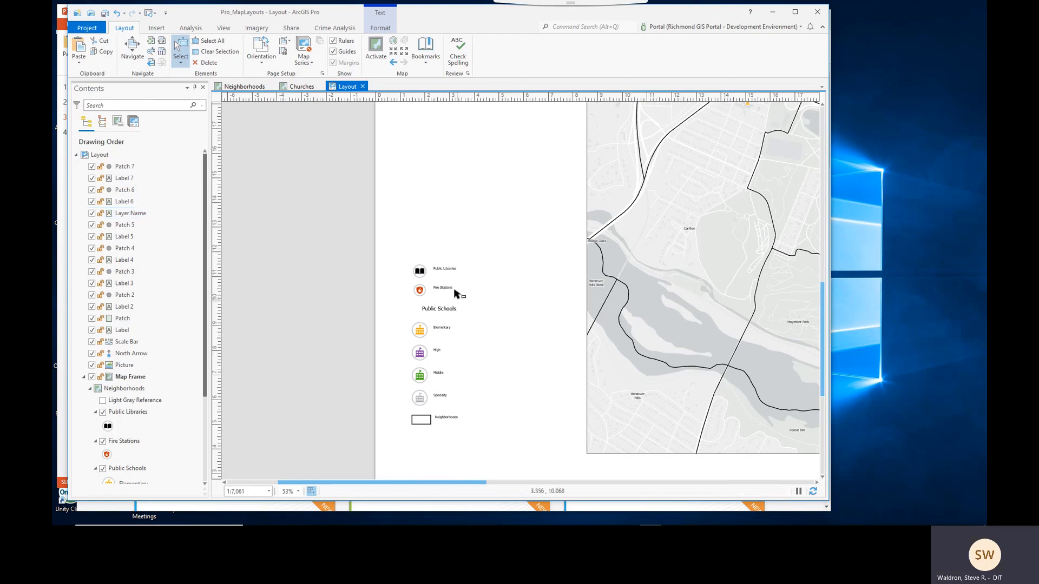
- Set the font size of the seven legend item labels to 18 pt
{"action": "left_click", "coordinate": [448, 272]}
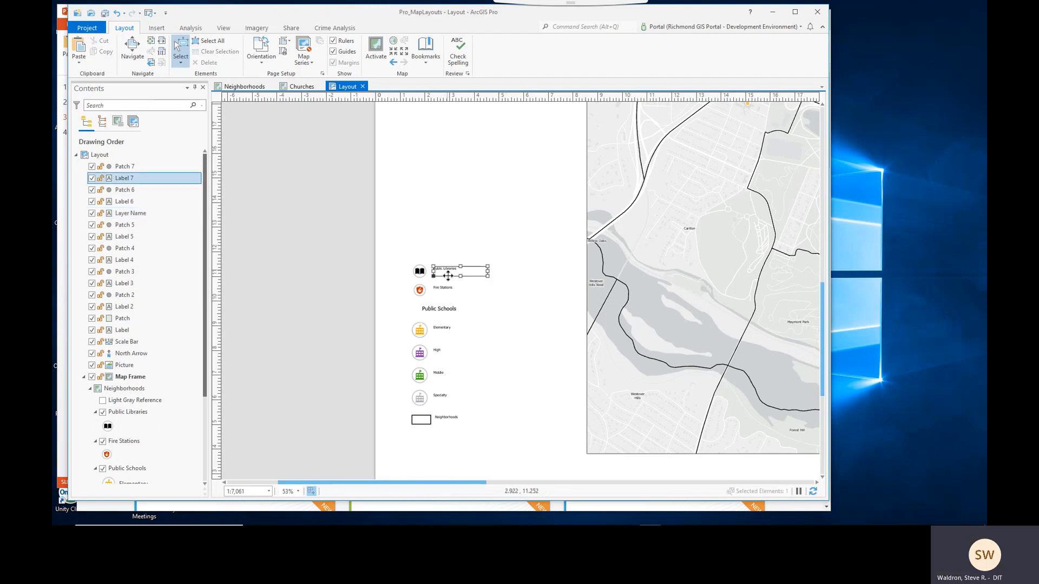
{"action": "left_click", "coordinate": [450, 290], "text": "shift"}
{"action": "left_click", "coordinate": [443, 331], "text": "shift"}
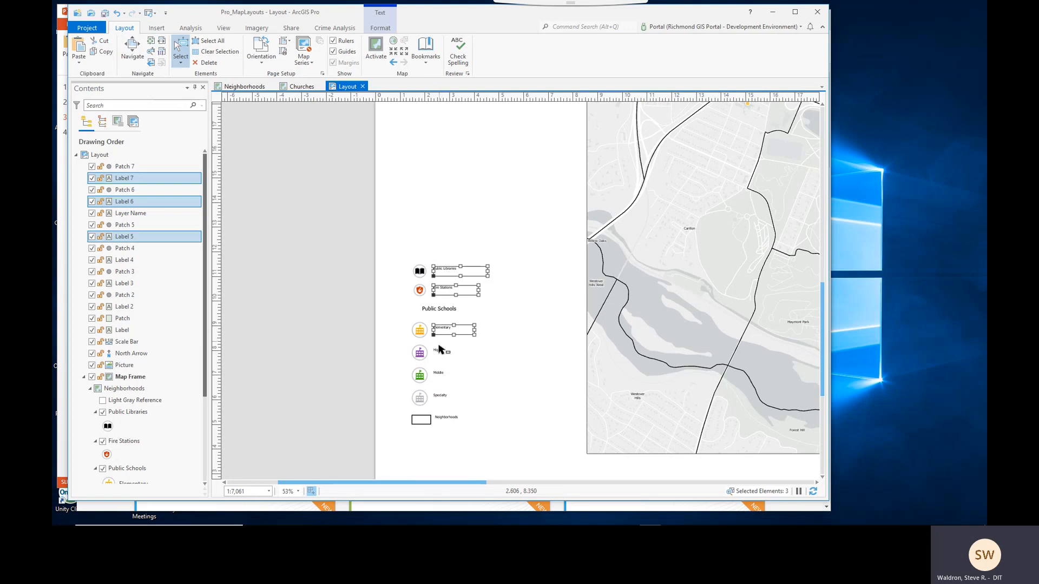
{"action": "left_click", "coordinate": [440, 352], "text": "shift"}
{"action": "left_click", "coordinate": [443, 376], "text": "shift"}
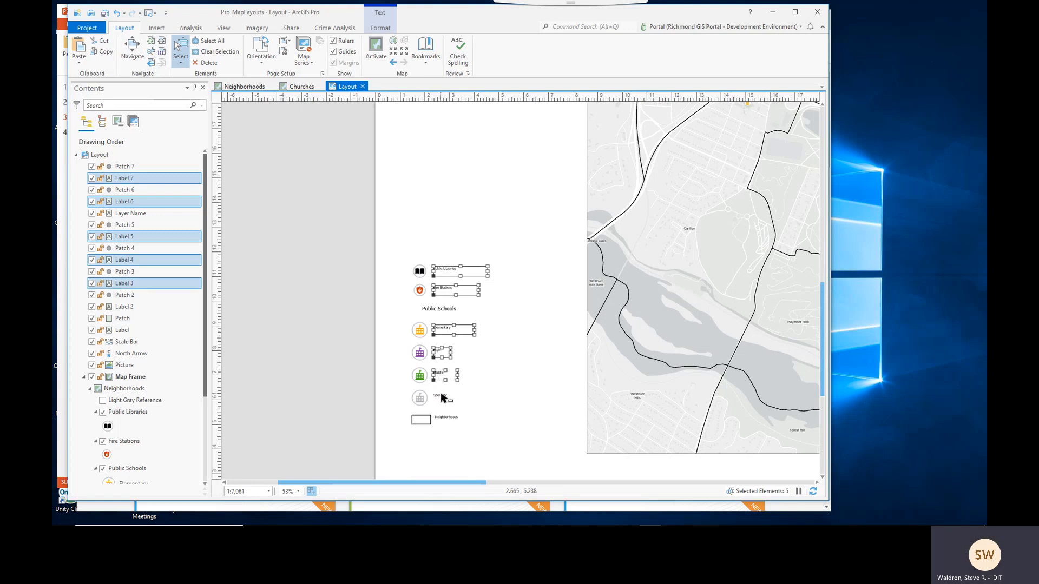
{"action": "left_click", "coordinate": [444, 398], "text": "shift"}
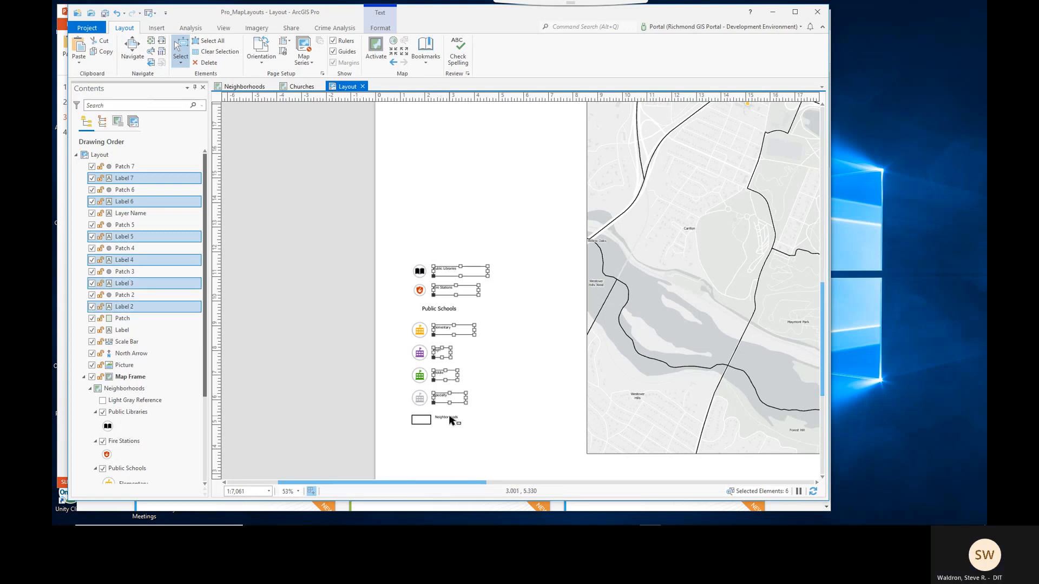
{"action": "left_click", "coordinate": [450, 419], "text": "shift"}
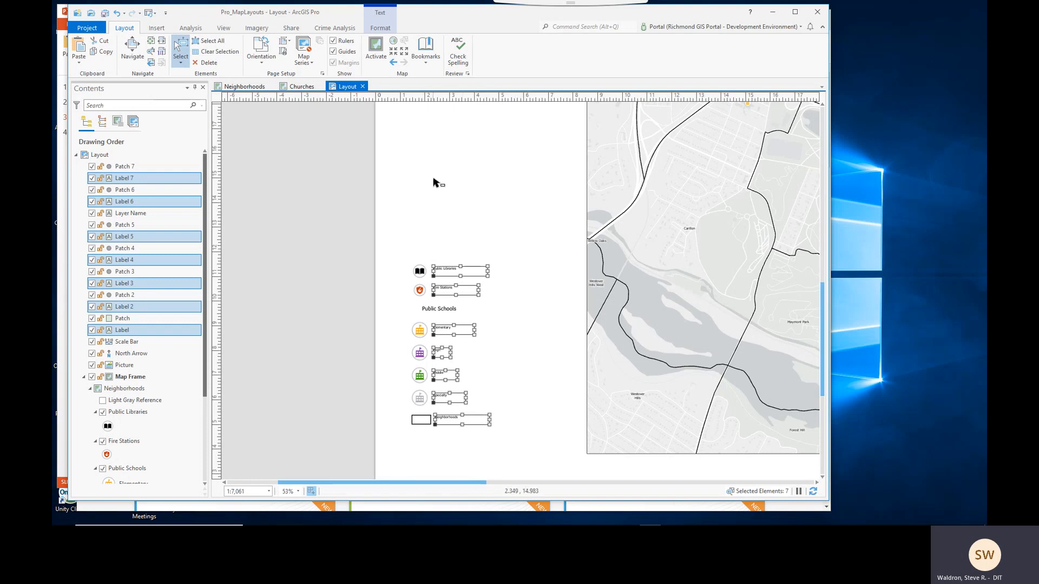
{"action": "left_click", "coordinate": [380, 28]}
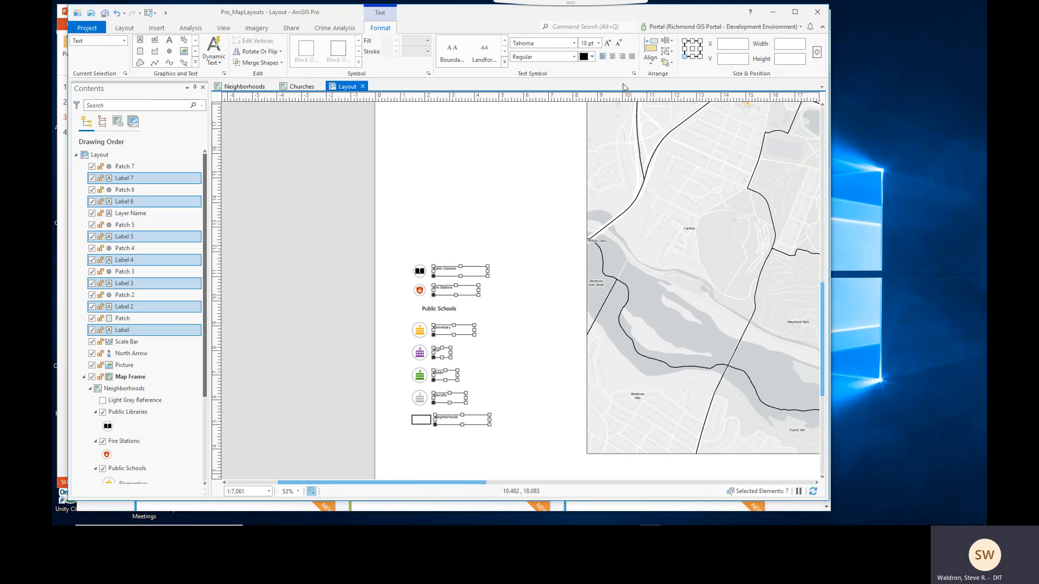
{"action": "left_click", "coordinate": [598, 43]}
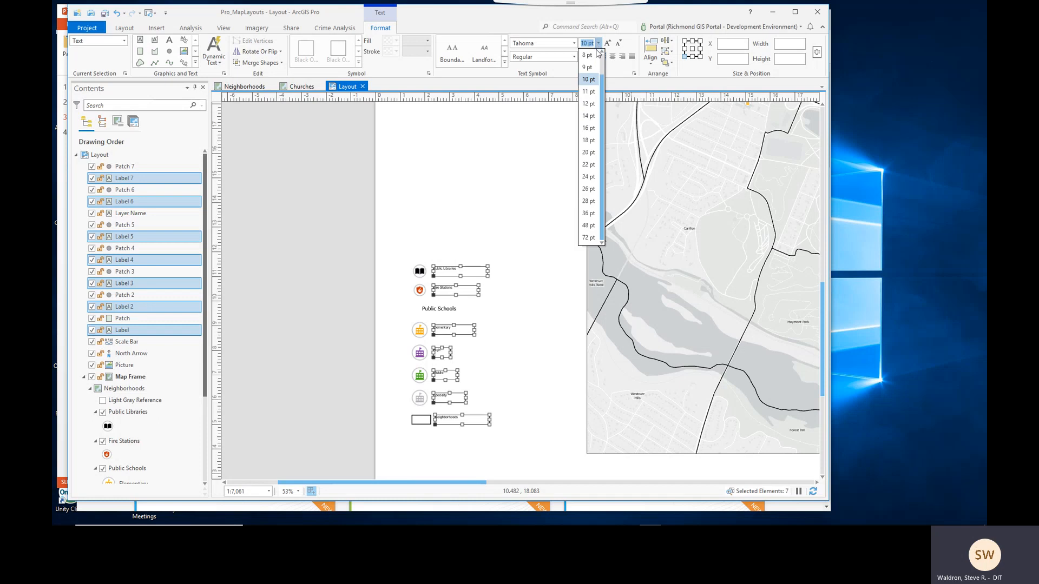
{"action": "left_click", "coordinate": [589, 140]}
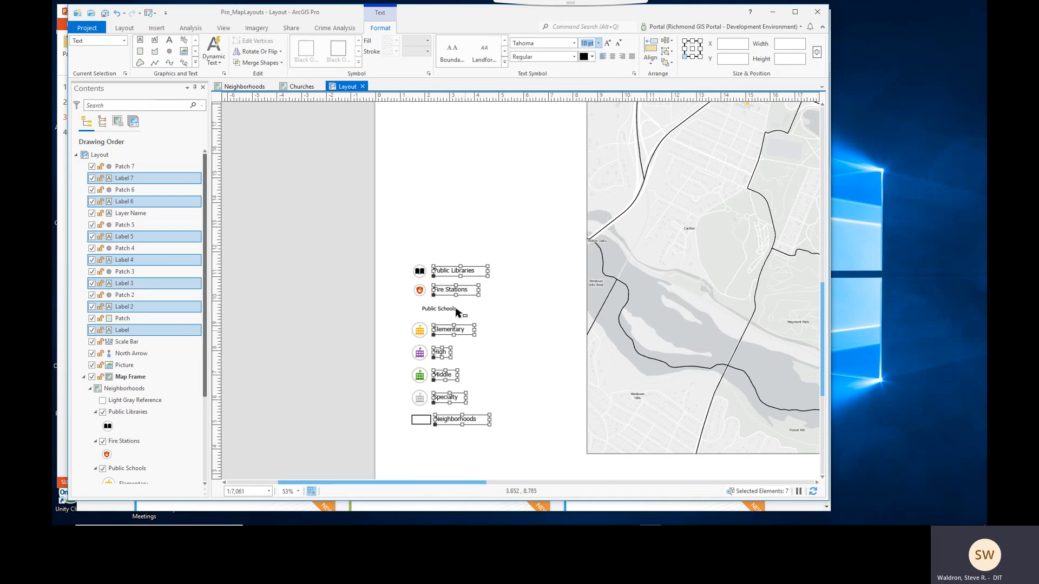
{"action": "left_click", "coordinate": [504, 458]}
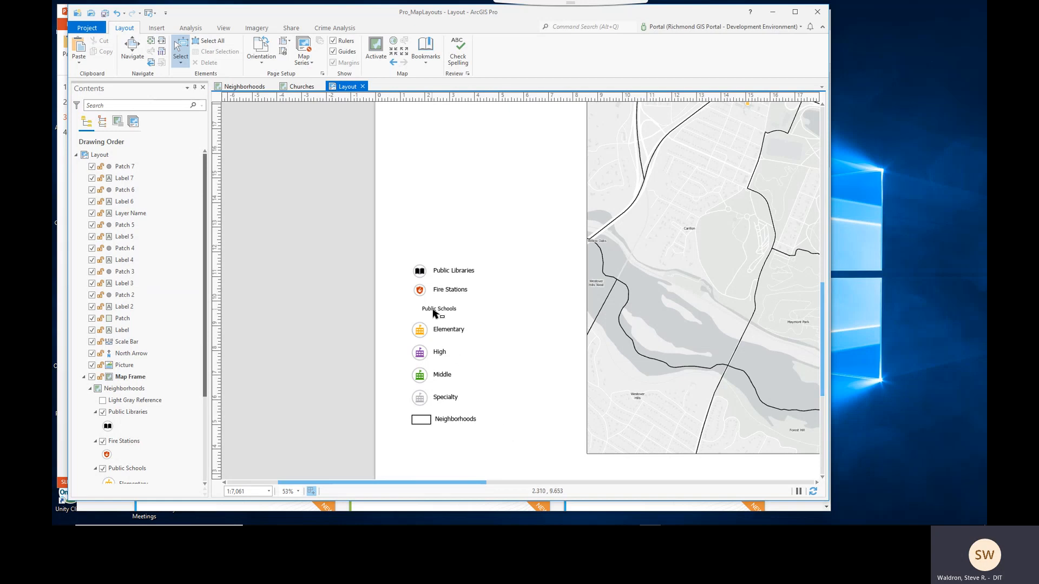
- Set the Public Schools heading to 22 pt and widen its text box to fit
{"action": "left_click", "coordinate": [449, 312]}
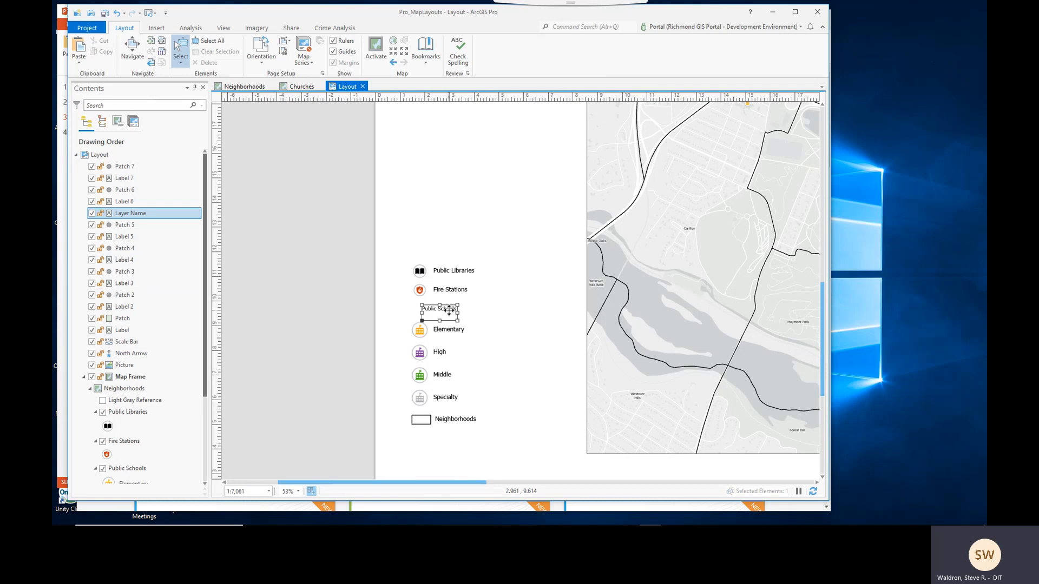
{"action": "left_click_drag", "start_coordinate": [449, 310], "coordinate": [451, 311]}
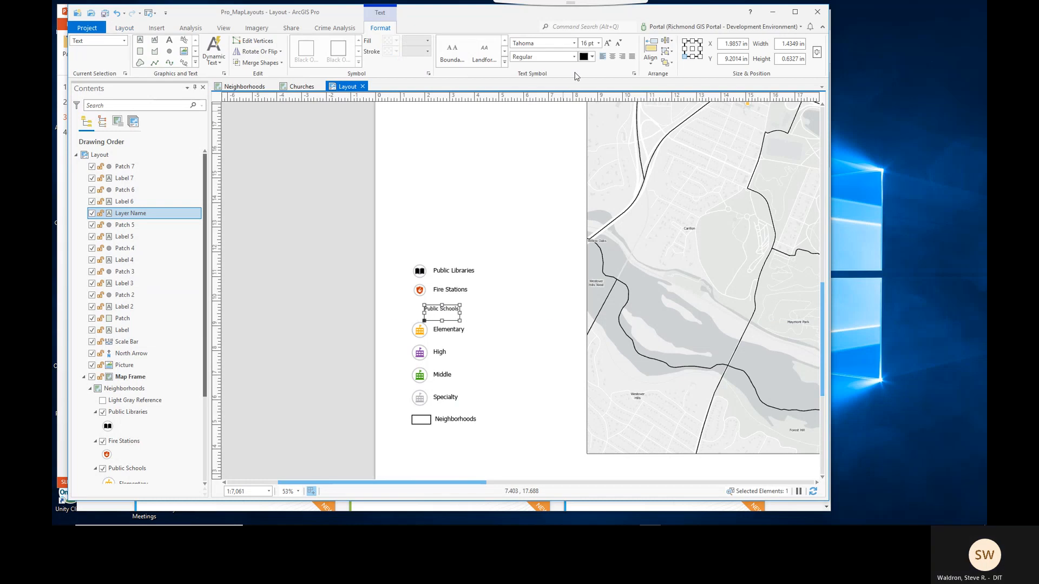
{"action": "left_click", "coordinate": [600, 43]}
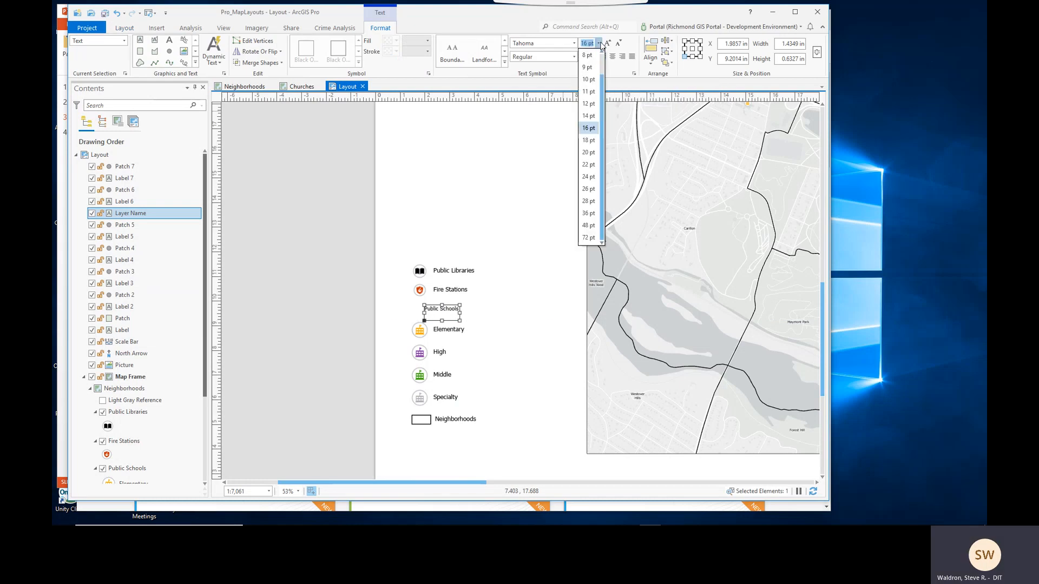
{"action": "left_click", "coordinate": [589, 165]}
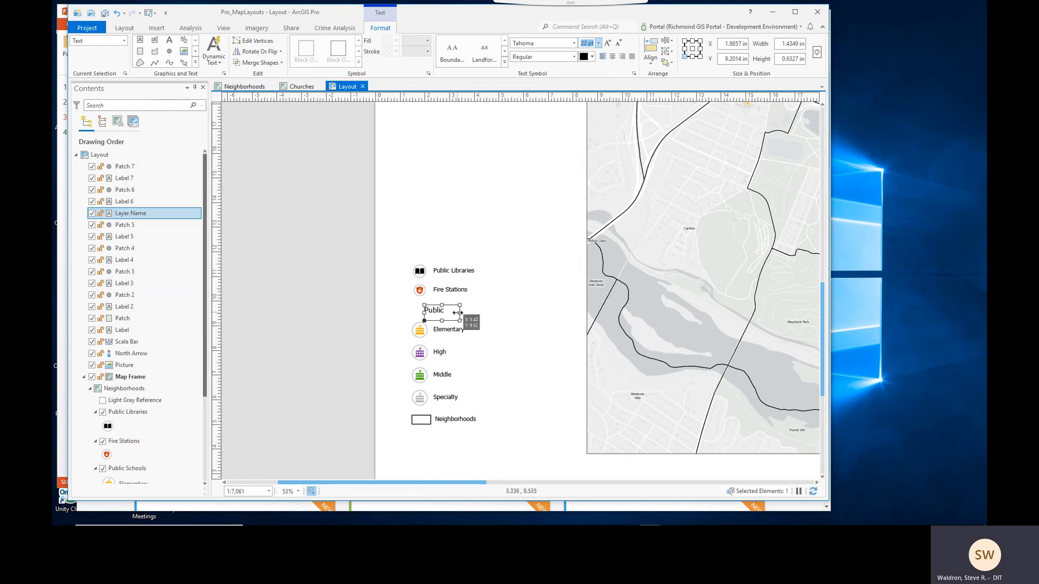
{"action": "left_click_drag", "start_coordinate": [458, 313], "coordinate": [481, 313]}
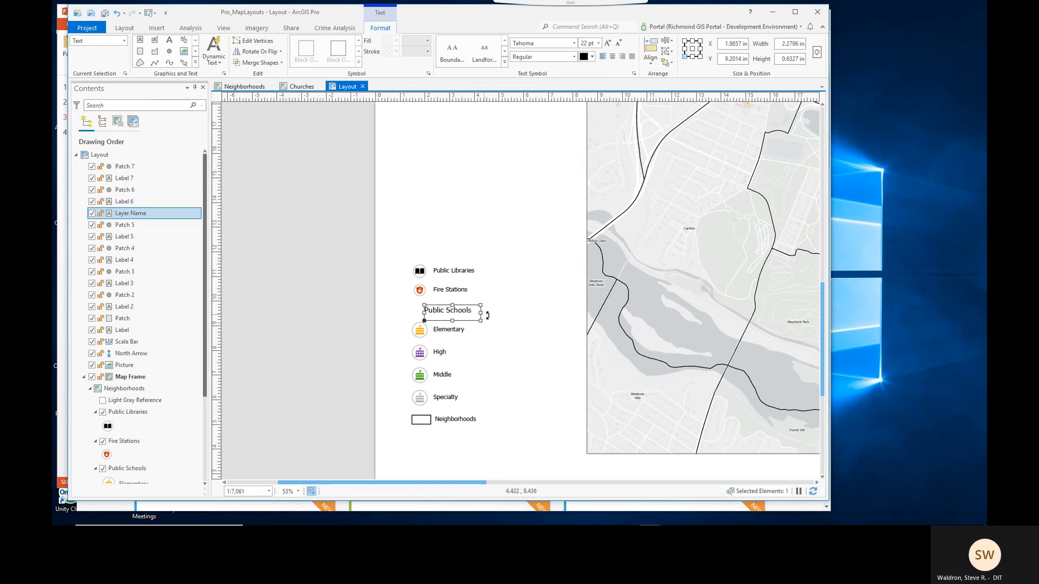
{"action": "left_click", "coordinate": [535, 456]}
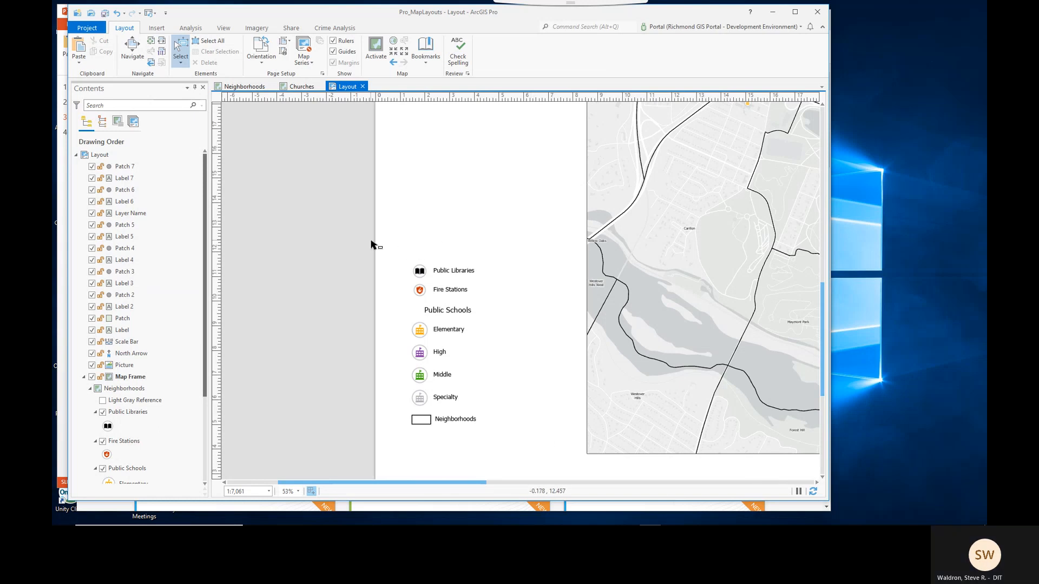
- Select all legend elements and move them together slightly right and down
{"action": "left_click_drag", "start_coordinate": [371, 245], "coordinate": [535, 454]}
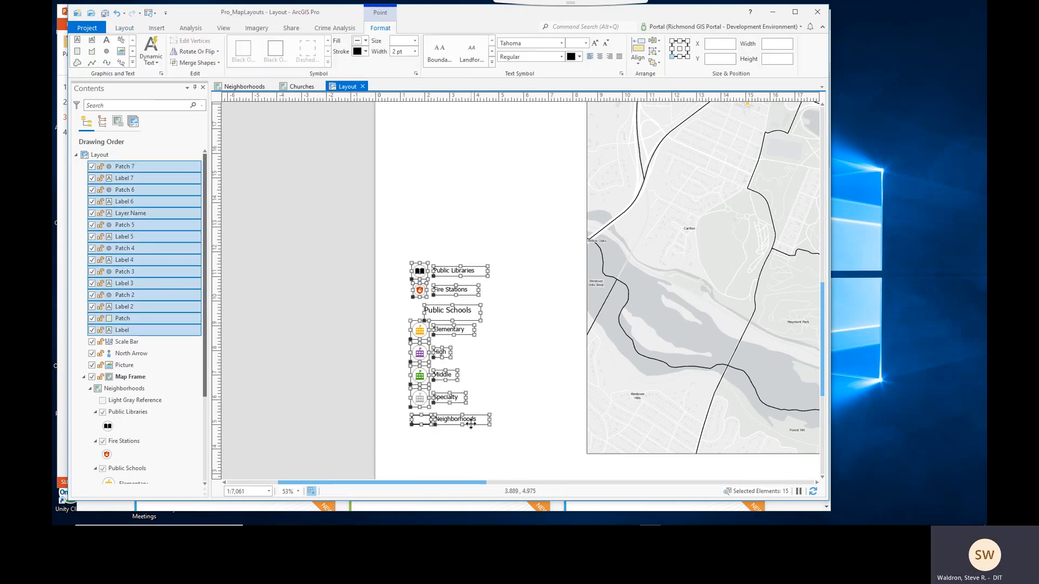
{"action": "left_click_drag", "start_coordinate": [471, 425], "coordinate": [490, 428]}
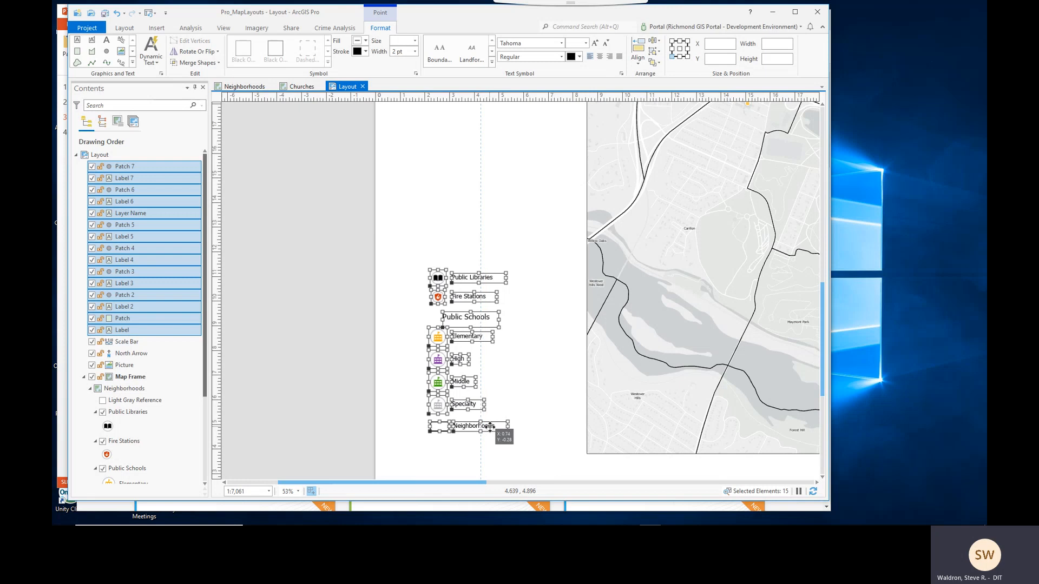
{"action": "left_click", "coordinate": [508, 457]}
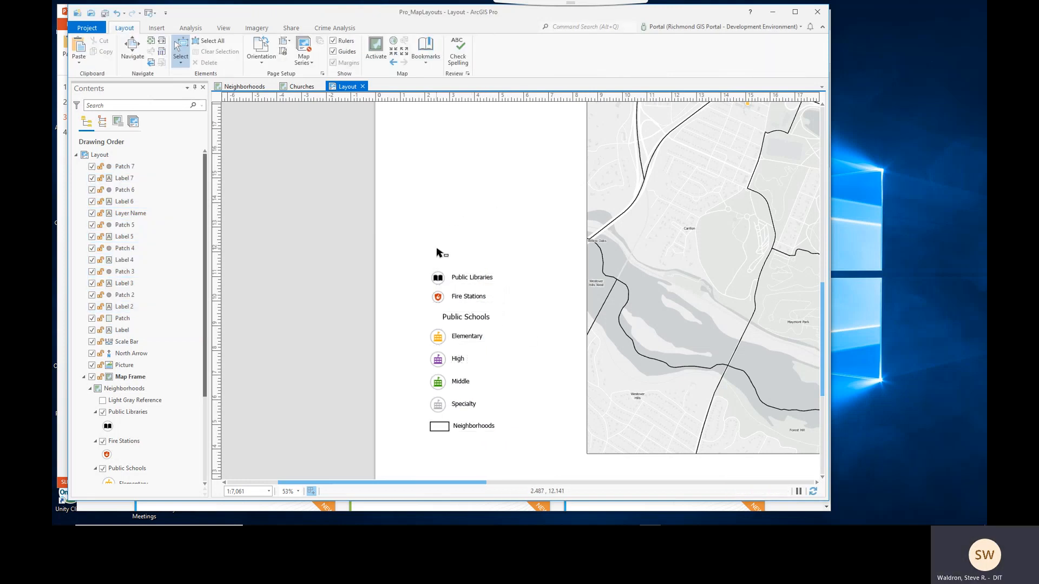
- Insert a straight text element above the legend and set its font size to 48 pt
{"action": "left_click", "coordinate": [156, 29]}
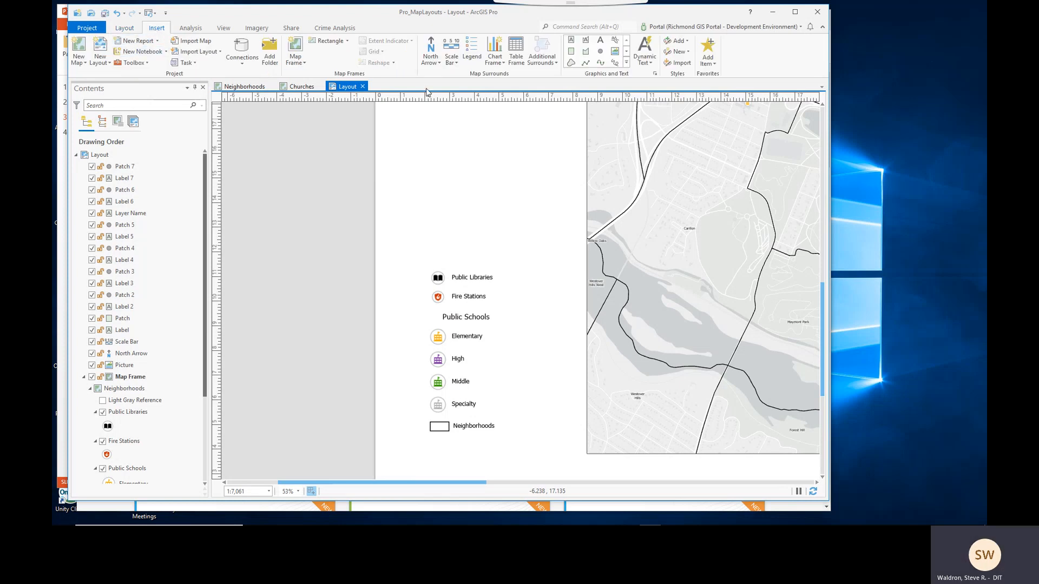
{"action": "left_click", "coordinate": [601, 42]}
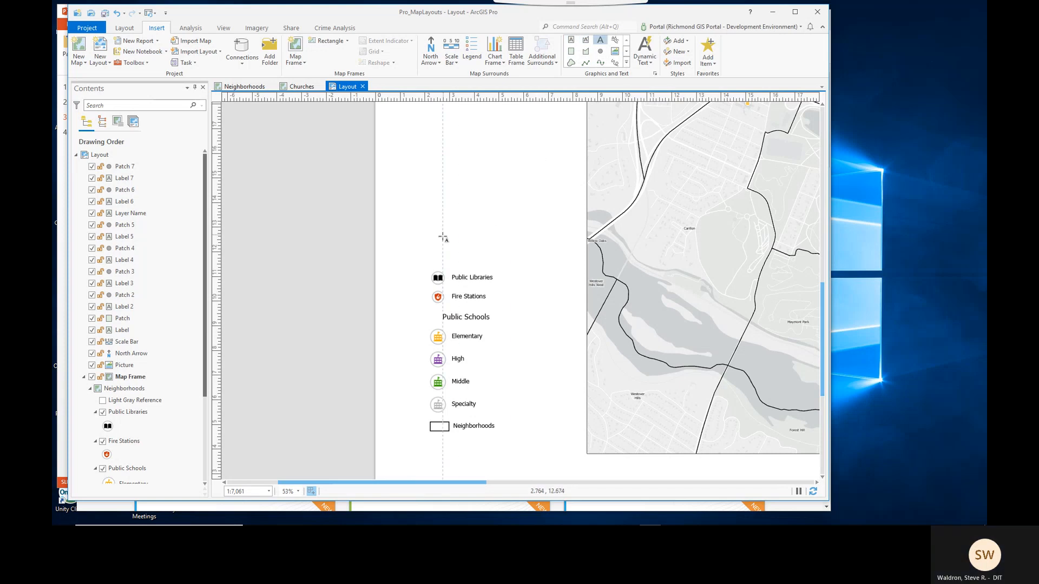
{"action": "left_click", "coordinate": [443, 238]}
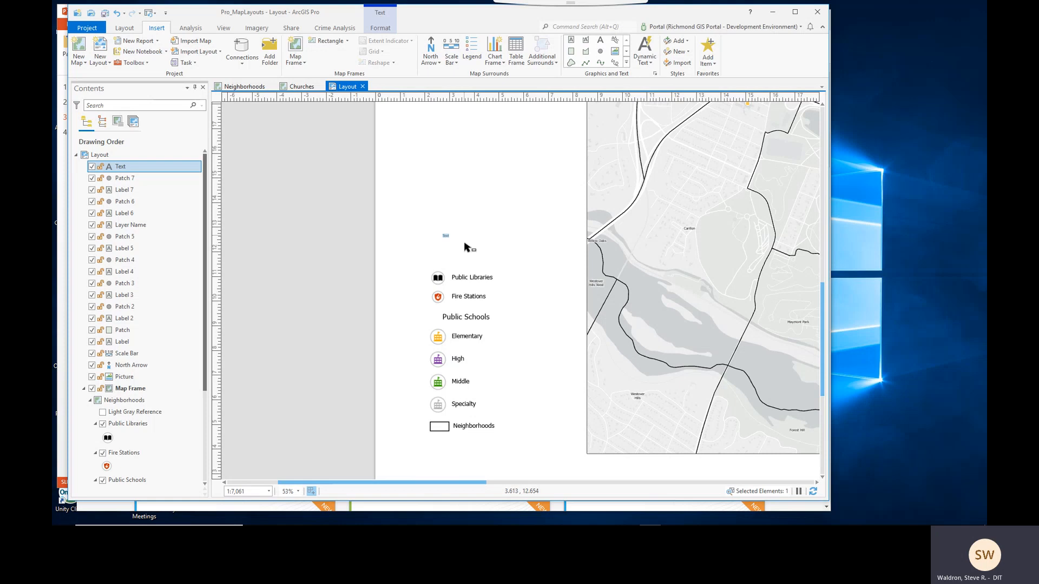
{"action": "left_click", "coordinate": [381, 30]}
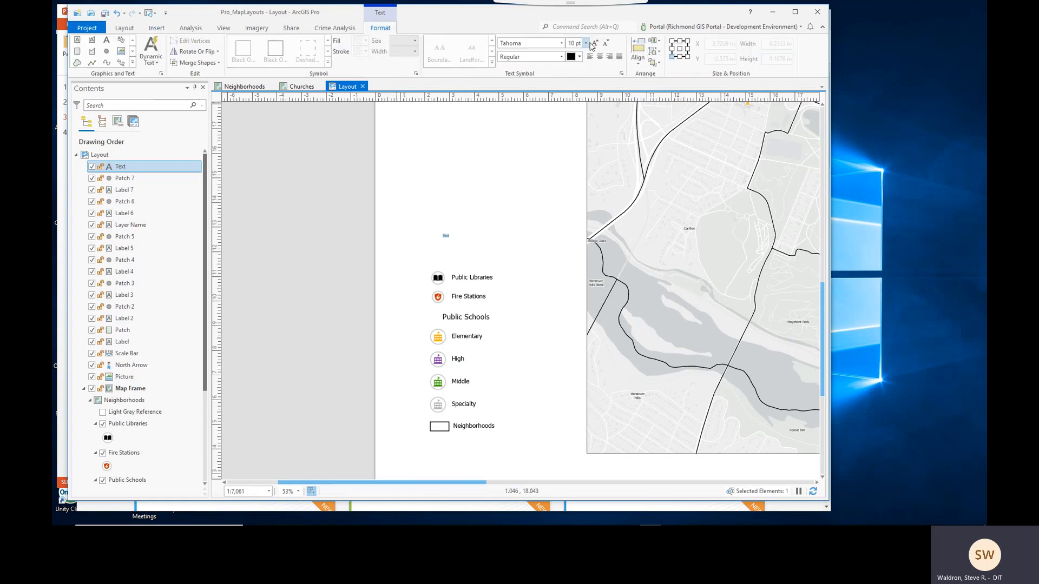
{"action": "left_click", "coordinate": [587, 43]}
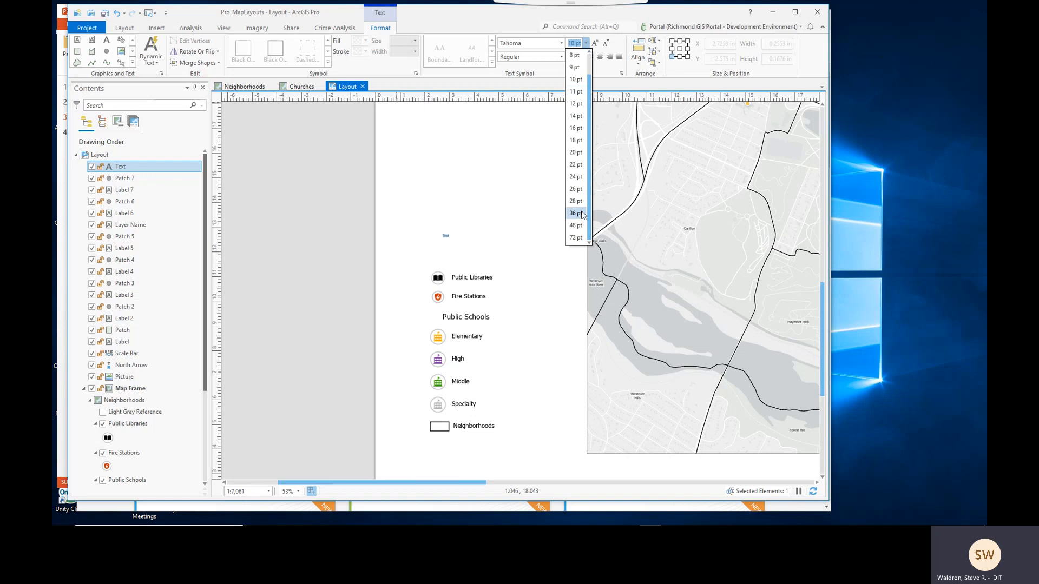
{"action": "left_click", "coordinate": [578, 227]}
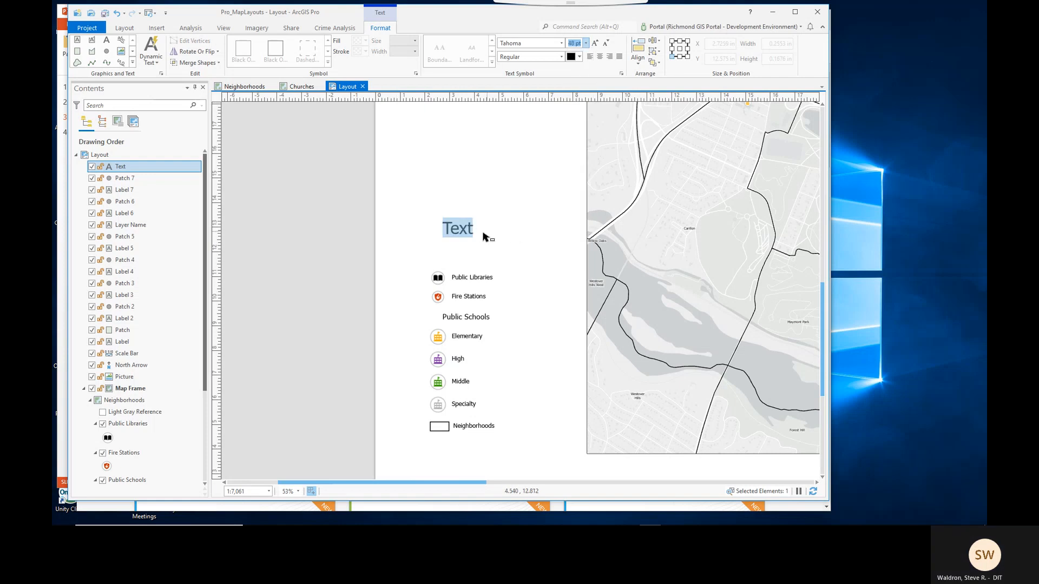
- Replace the placeholder text with LEGEND and finish editing
{"action": "left_click", "coordinate": [472, 232]}
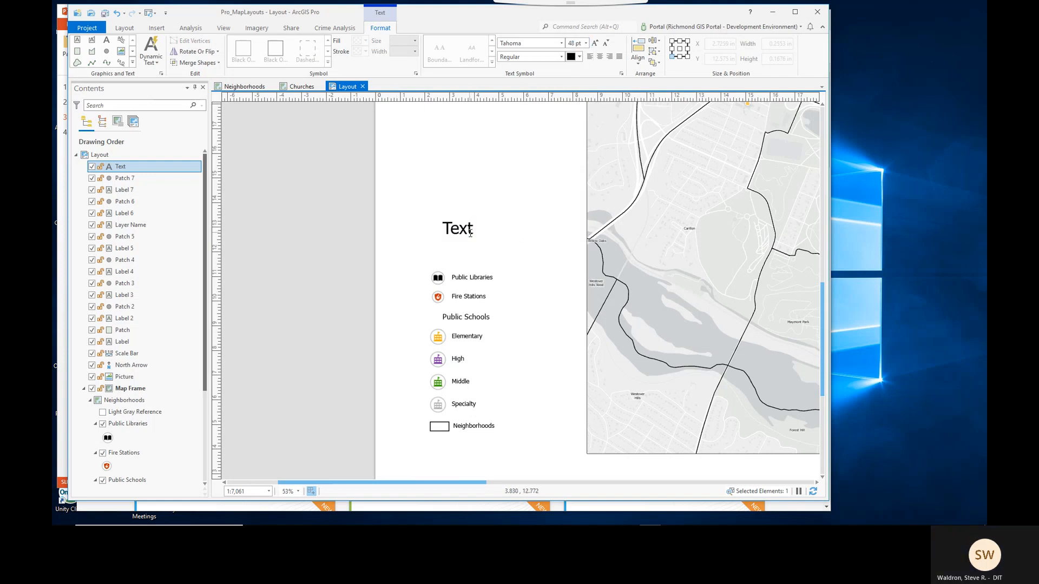
{"action": "left_click_drag", "start_coordinate": [474, 232], "coordinate": [448, 232]}
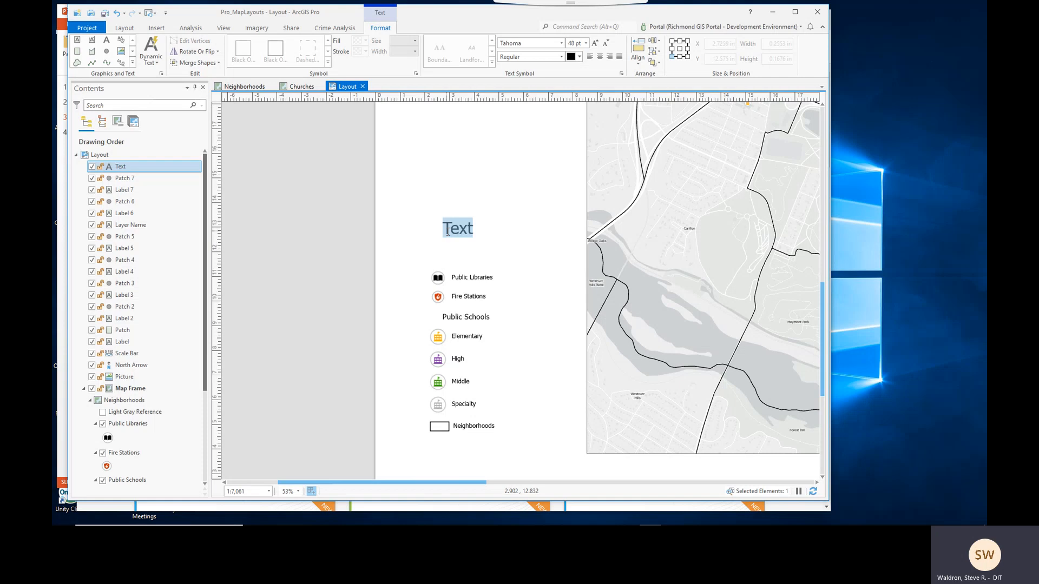
{"action": "type", "text": "LEGEND"}
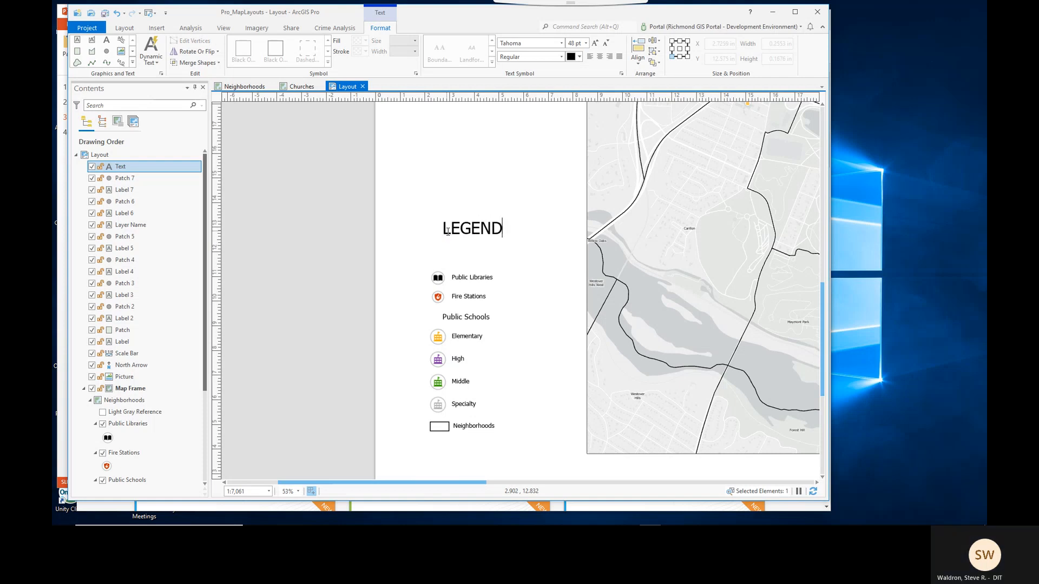
{"action": "left_click_drag", "start_coordinate": [503, 230], "coordinate": [444, 228]}
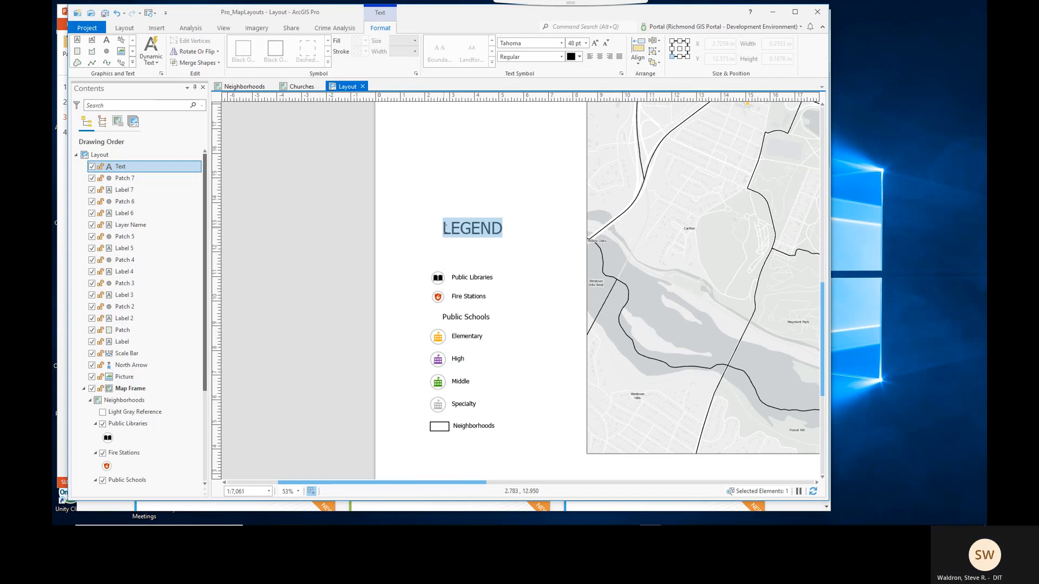
{"action": "key", "text": "Escape"}
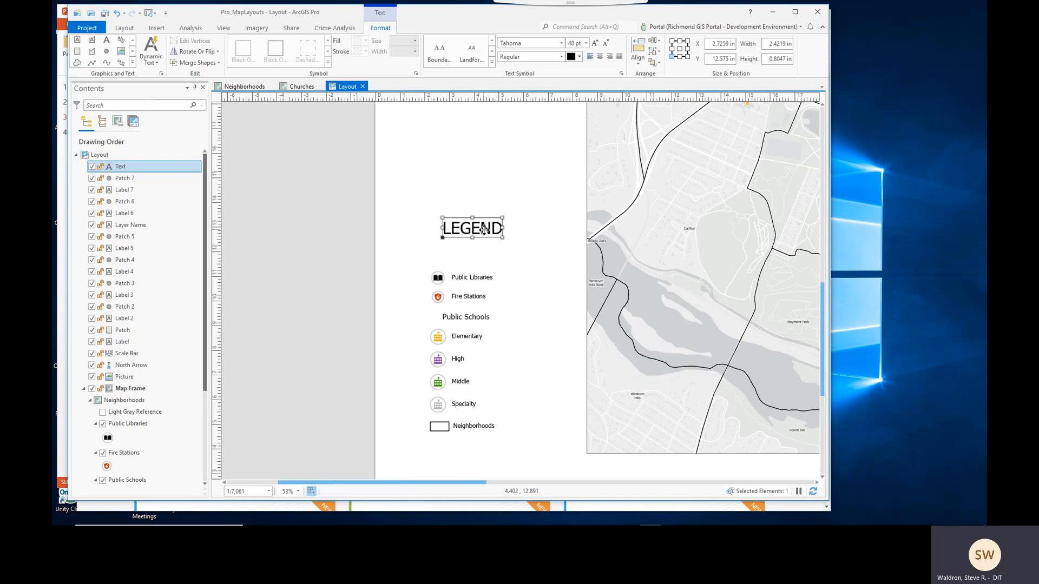
- Underline the LEGEND title through its text symbol properties and apply the change
{"action": "right_click", "coordinate": [484, 230]}
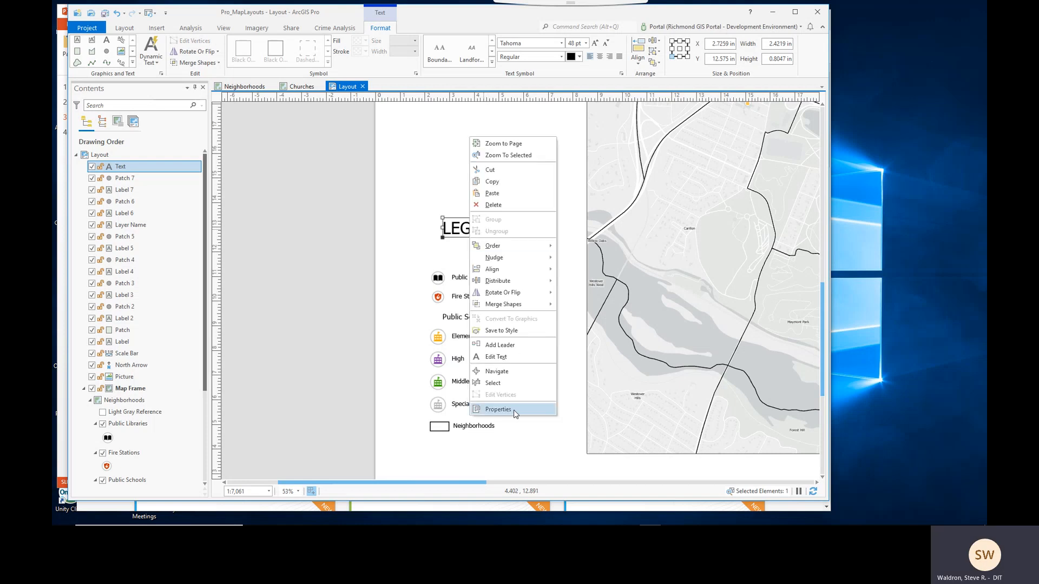
{"action": "left_click", "coordinate": [498, 409]}
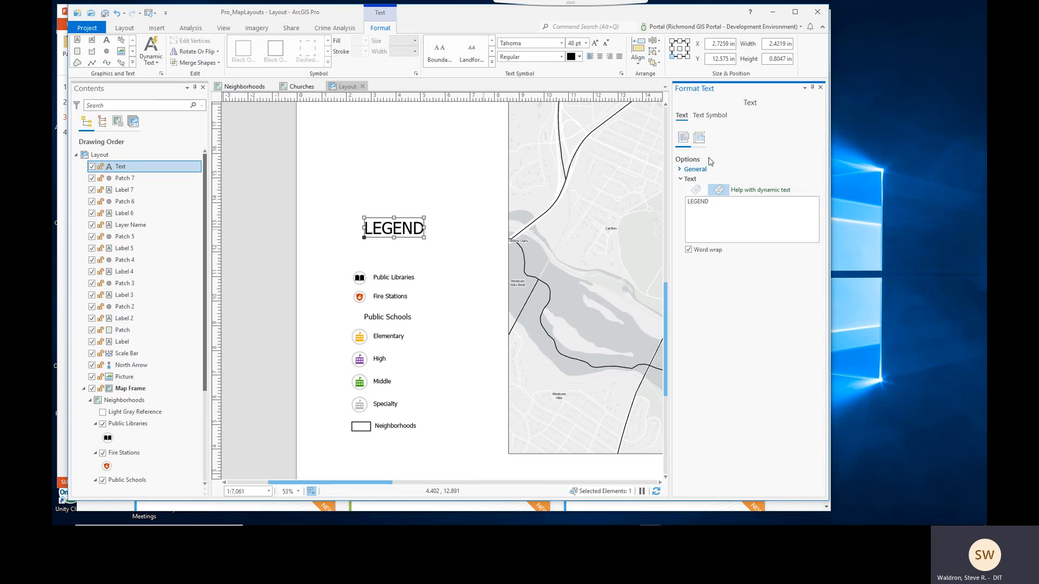
{"action": "left_click", "coordinate": [706, 118]}
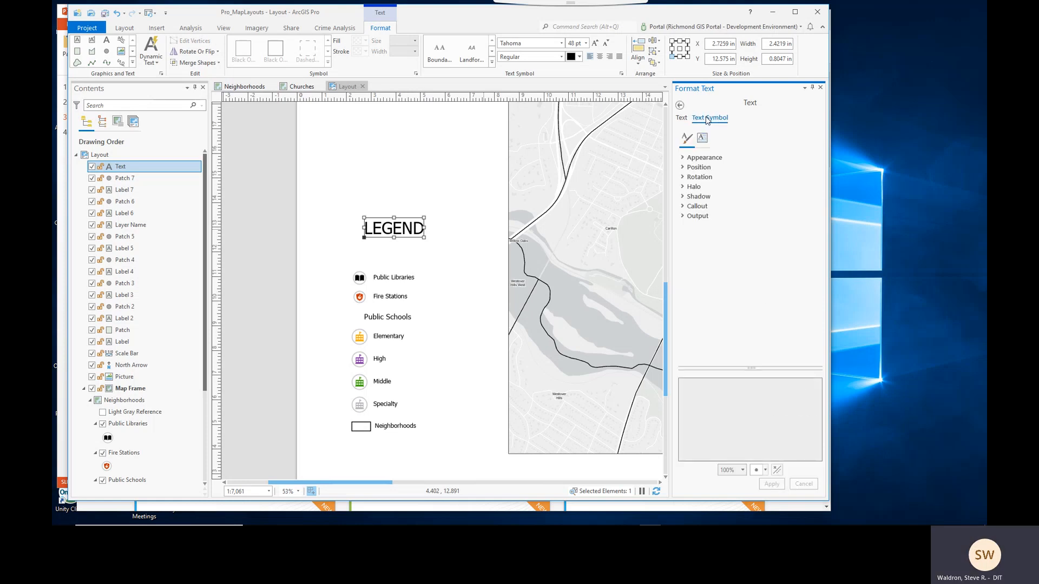
{"action": "left_click", "coordinate": [684, 159]}
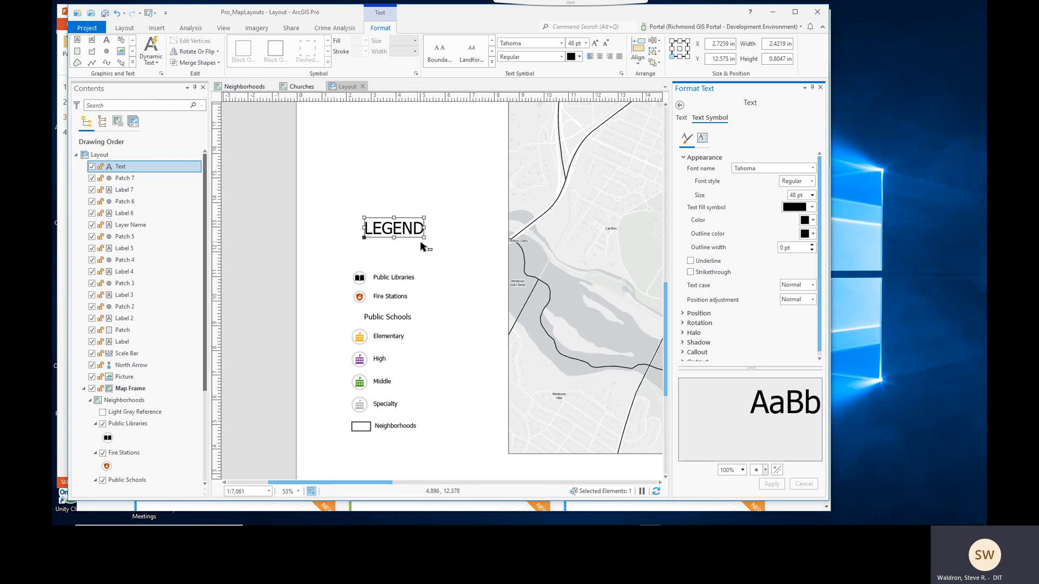
{"action": "left_click", "coordinate": [690, 261]}
{"action": "left_click", "coordinate": [772, 484]}
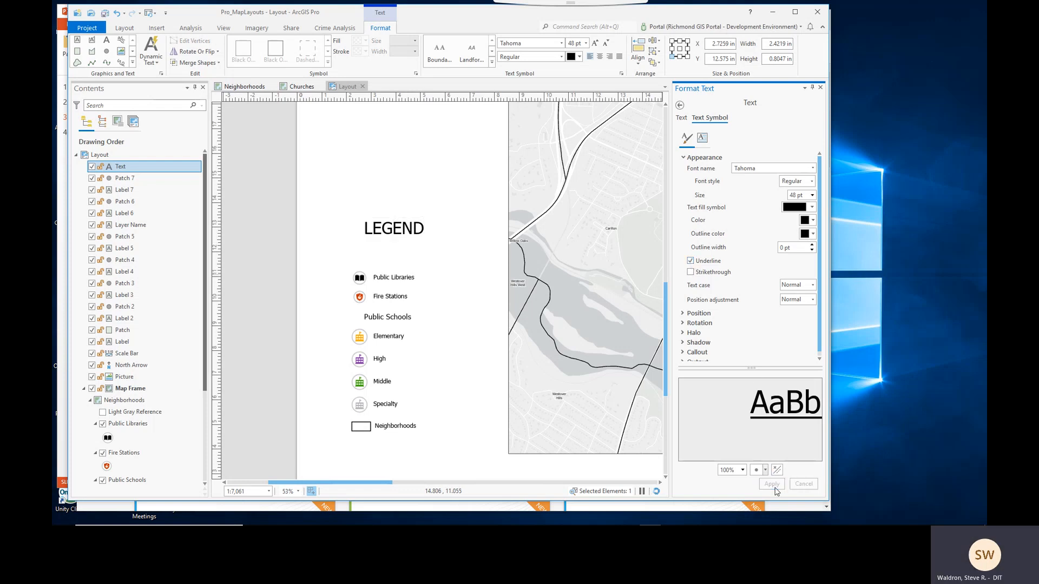
- Move the LEGEND title down closer to the legend items
{"action": "left_click", "coordinate": [476, 257]}
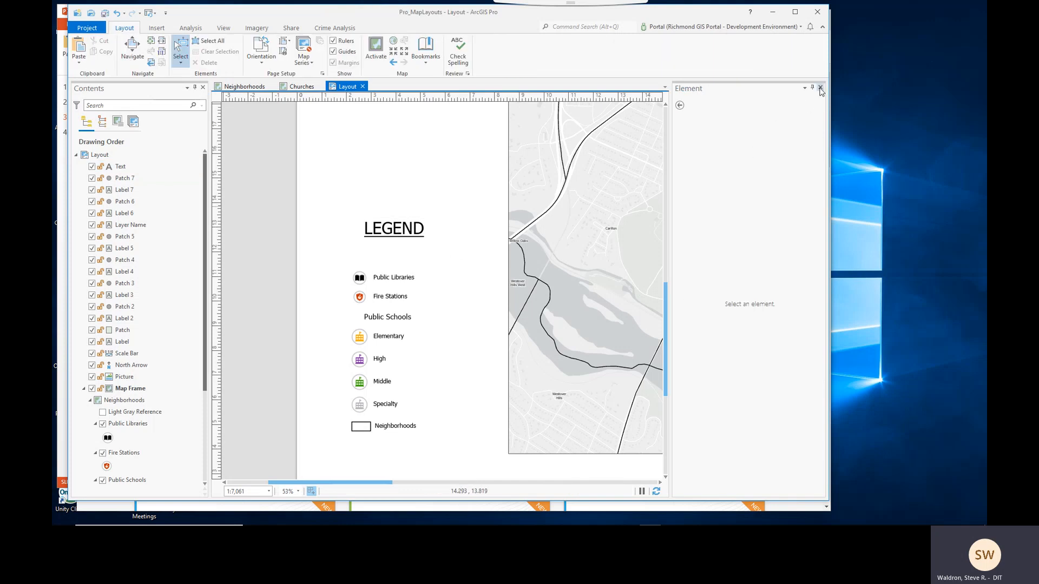
{"action": "left_click", "coordinate": [821, 88]}
{"action": "left_click", "coordinate": [476, 232]}
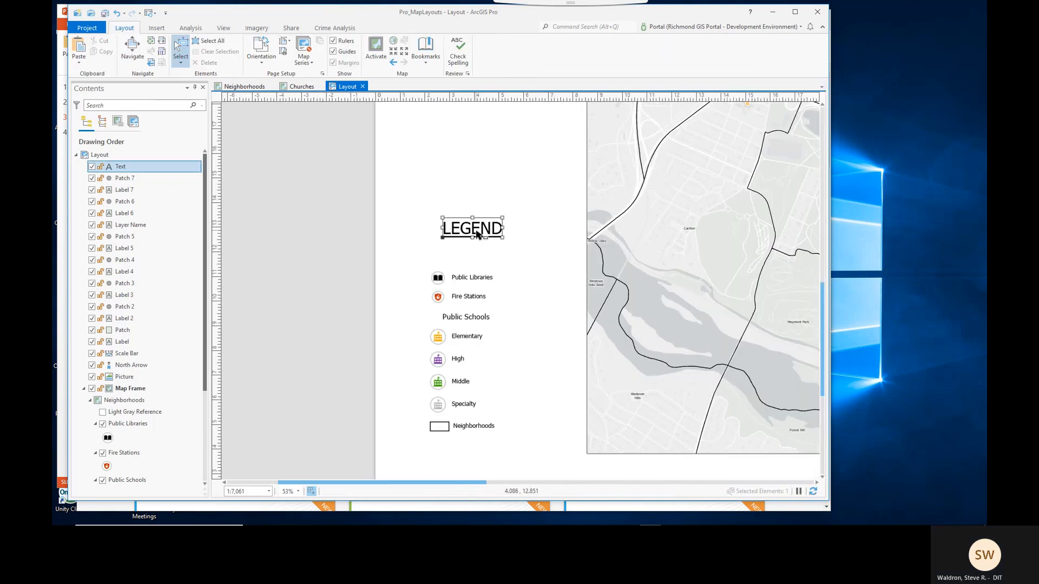
{"action": "left_click_drag", "start_coordinate": [483, 227], "coordinate": [480, 244]}
{"action": "left_click", "coordinate": [561, 272]}
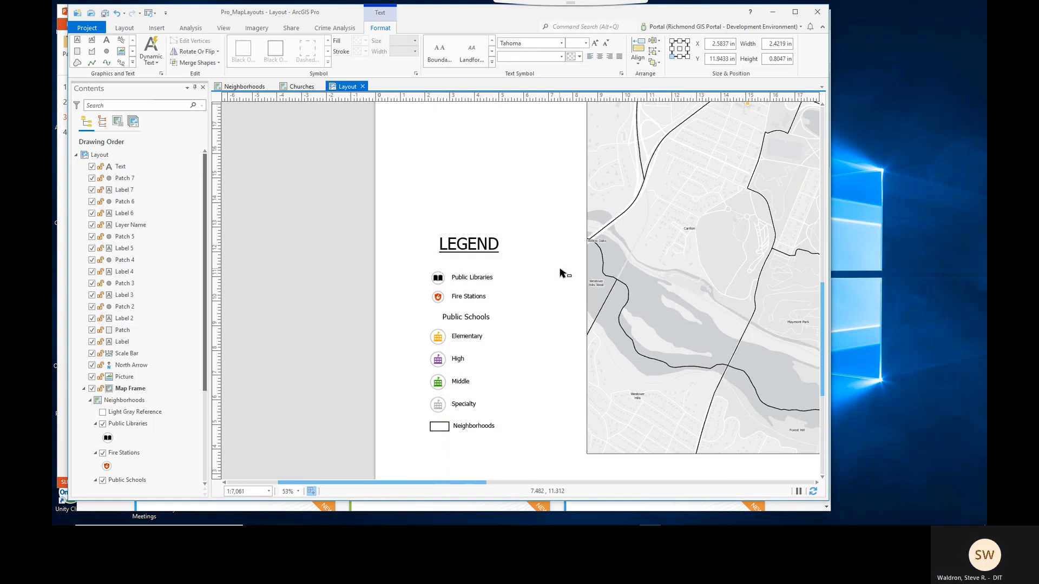
- Draw a rectangle framing the legend title and all legend items
{"action": "left_click", "coordinate": [155, 28]}
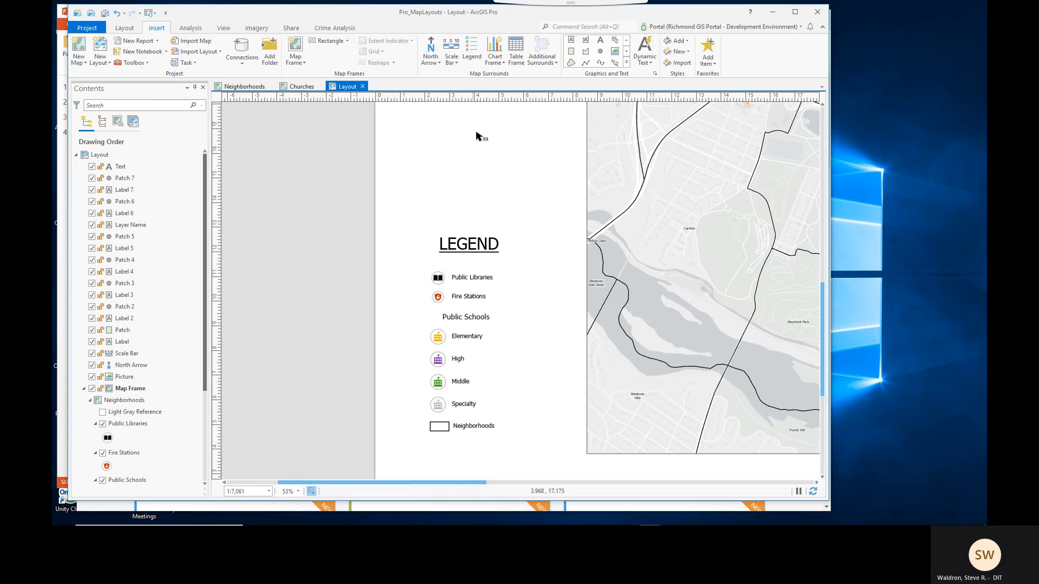
{"action": "left_click", "coordinate": [571, 53]}
{"action": "left_click_drag", "start_coordinate": [410, 228], "coordinate": [524, 440]}
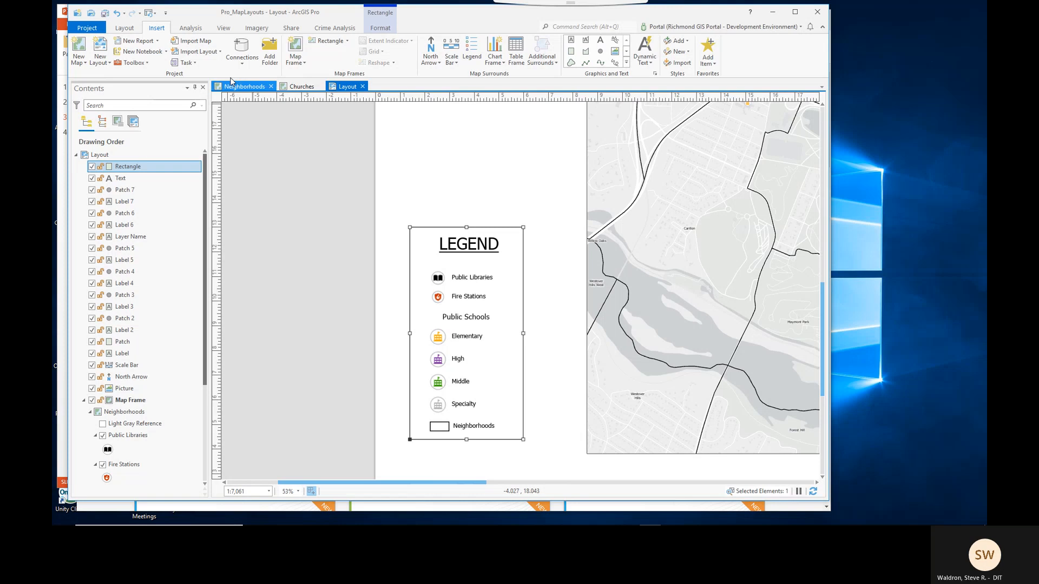
- Select the frame and all legend elements, group them, and move the group slightly right and down
{"action": "left_click", "coordinate": [132, 30]}
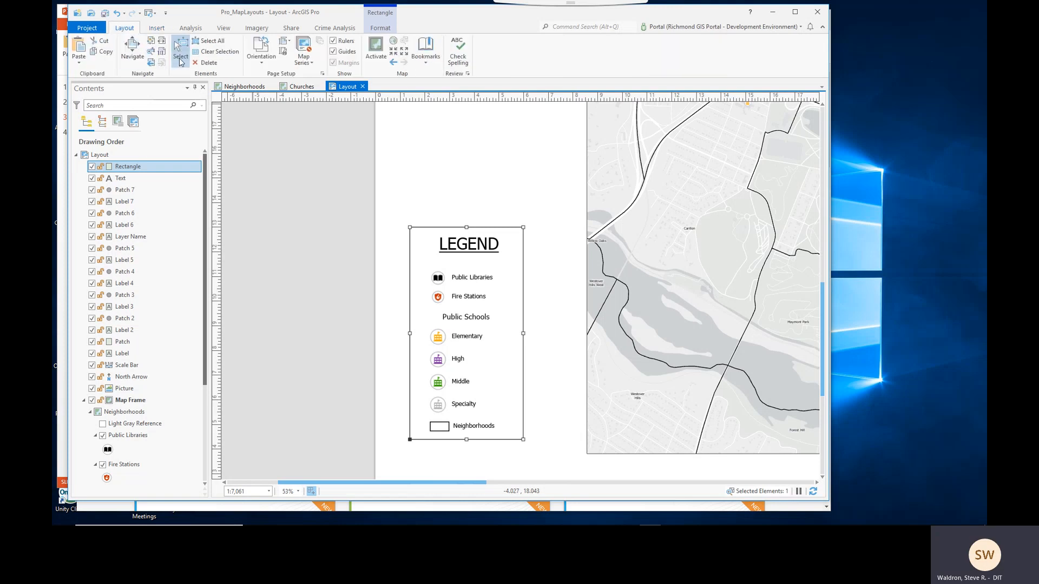
{"action": "left_click", "coordinate": [181, 52]}
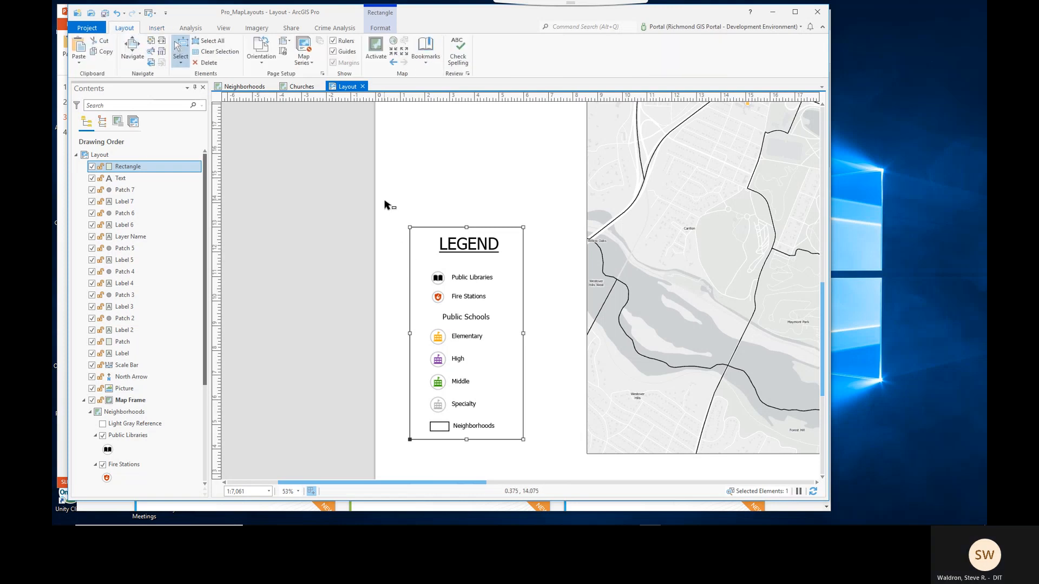
{"action": "left_click_drag", "start_coordinate": [385, 200], "coordinate": [571, 483]}
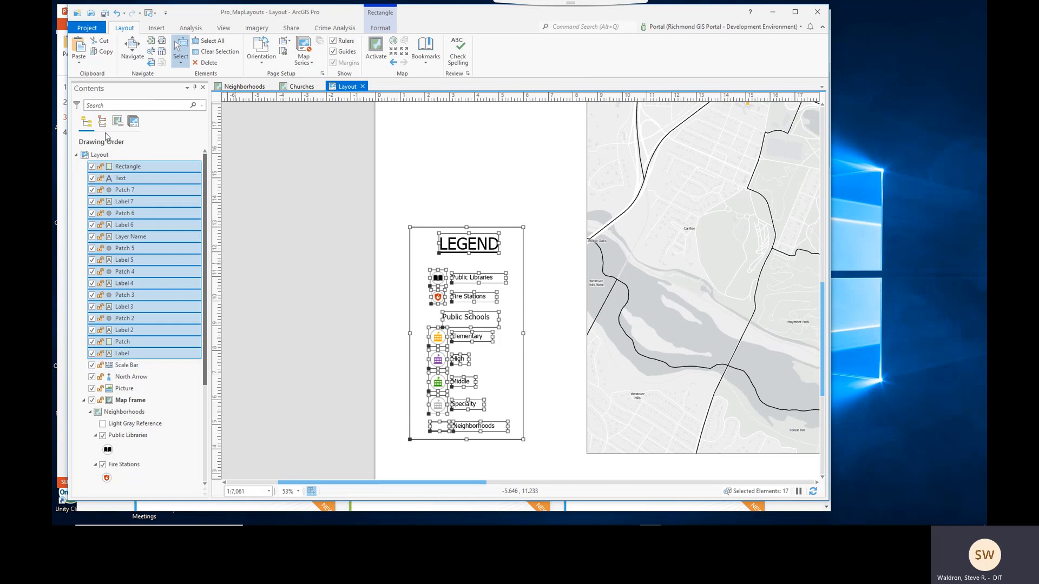
{"action": "right_click", "coordinate": [461, 340]}
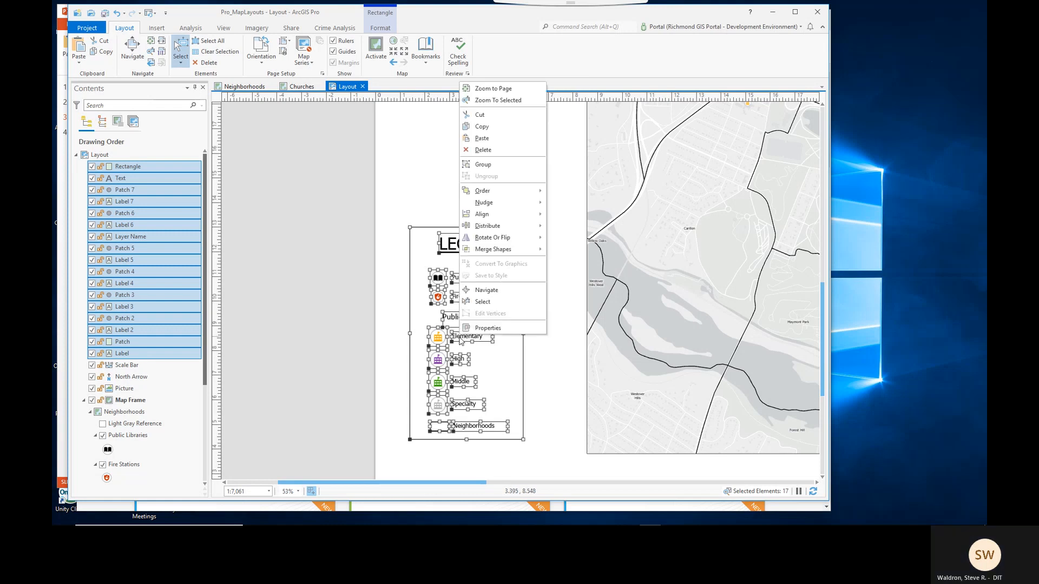
{"action": "left_click", "coordinate": [489, 167]}
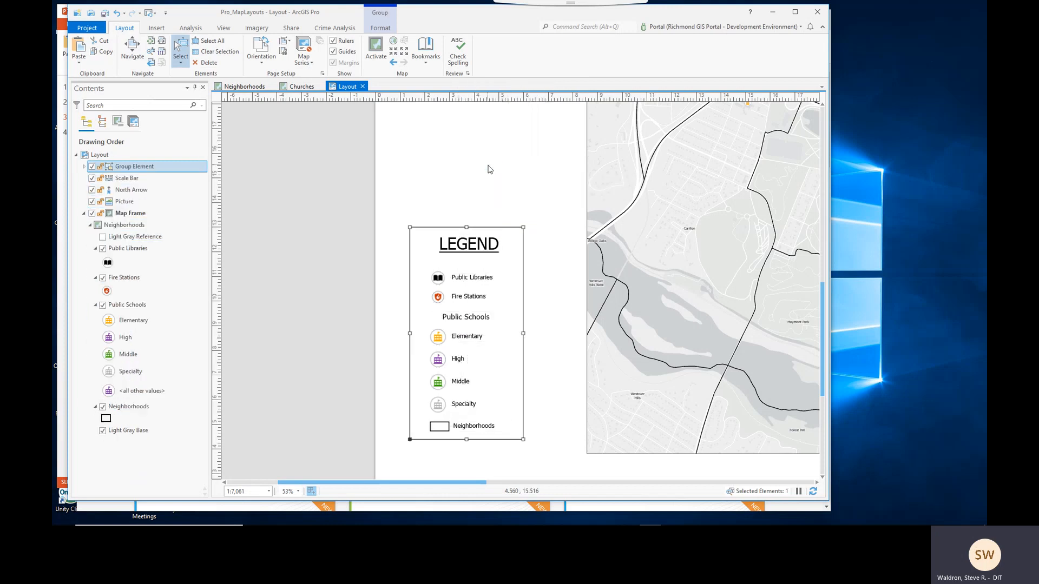
{"action": "left_click_drag", "start_coordinate": [489, 274], "coordinate": [522, 288]}
{"action": "left_click", "coordinate": [409, 260]}
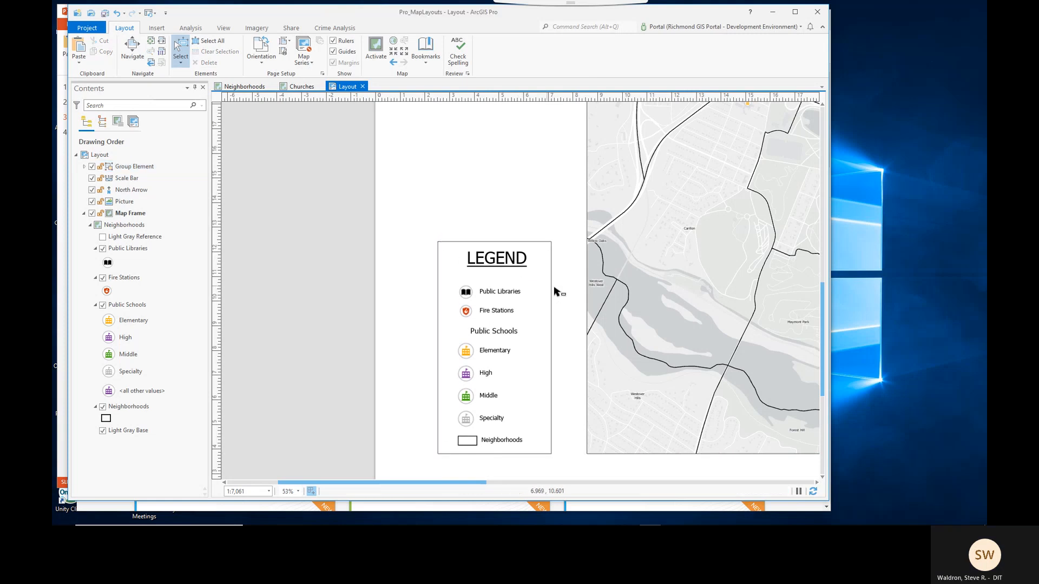
- Add the title text 'Neighborhoods of Richmond Study Area' across the top of the page, left of the logo
{"action": "scroll", "coordinate": [556, 292], "scroll_direction": "down", "scroll_amount": 3}
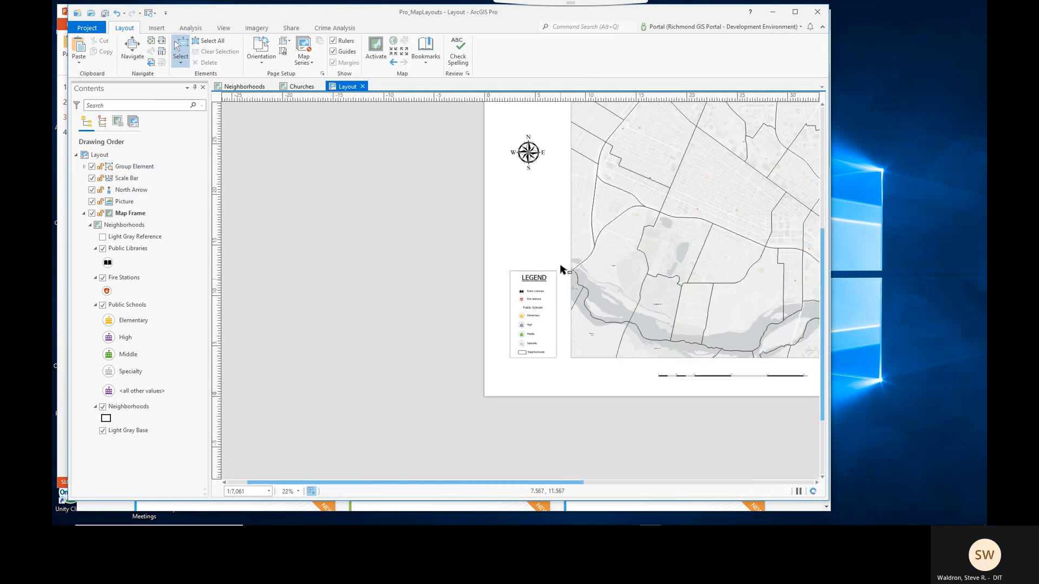
{"action": "left_click", "coordinate": [133, 47]}
{"action": "left_click_drag", "start_coordinate": [582, 254], "coordinate": [406, 319]}
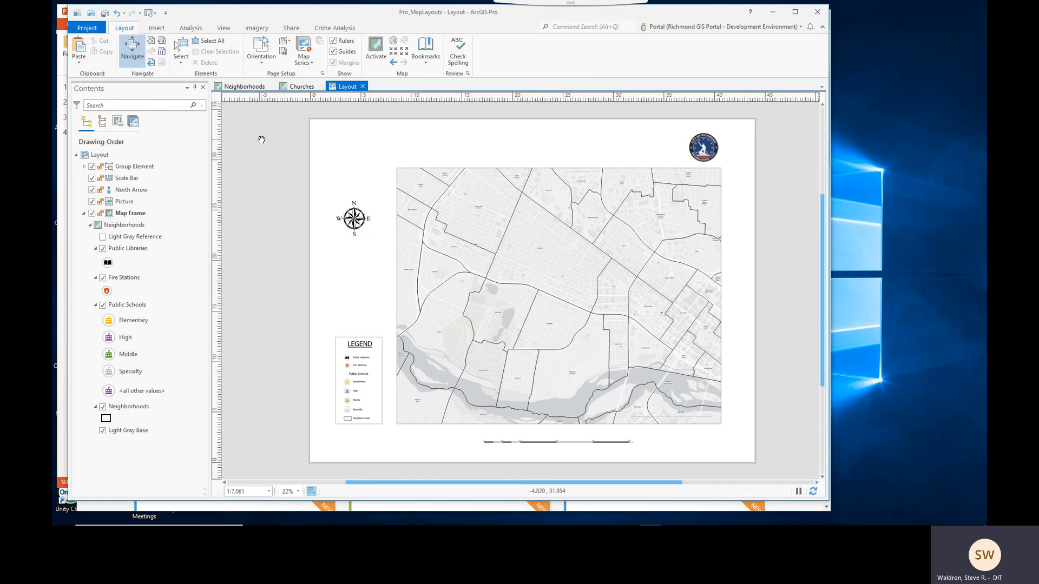
{"action": "left_click", "coordinate": [157, 29]}
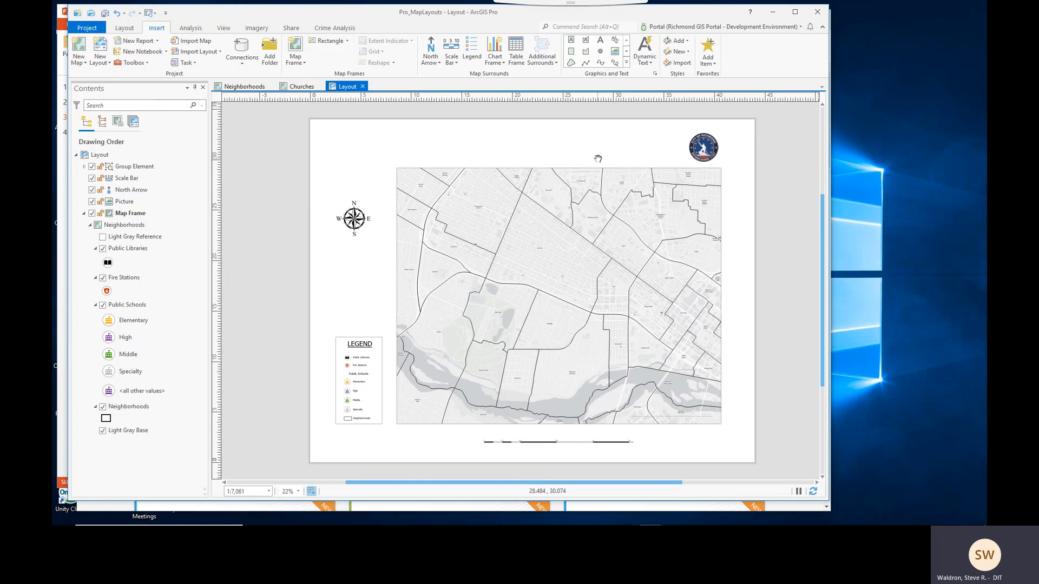
{"action": "left_click", "coordinate": [601, 42]}
{"action": "left_click_drag", "start_coordinate": [342, 139], "coordinate": [546, 157]}
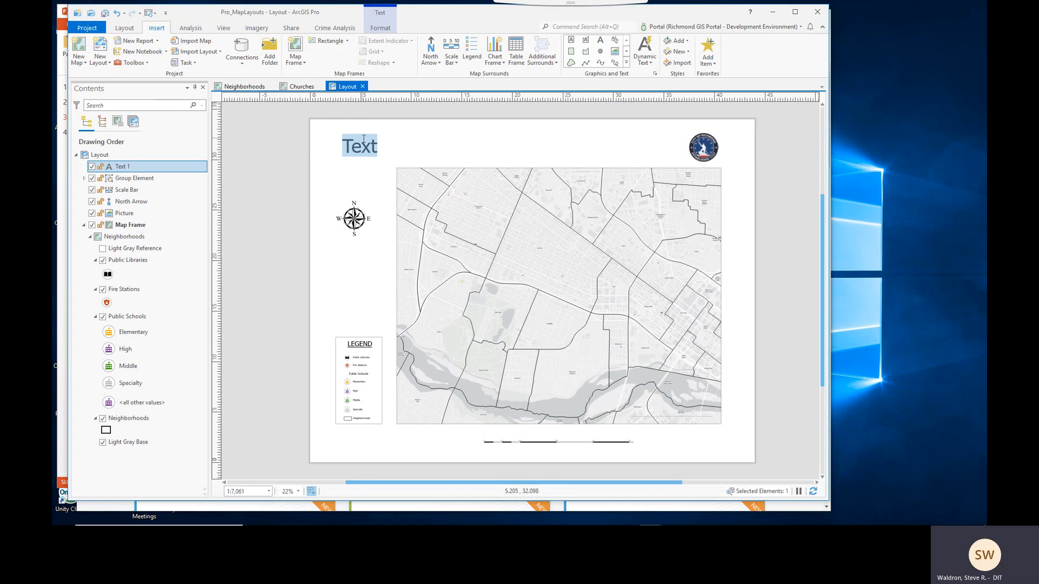
{"action": "type", "text": "N"}
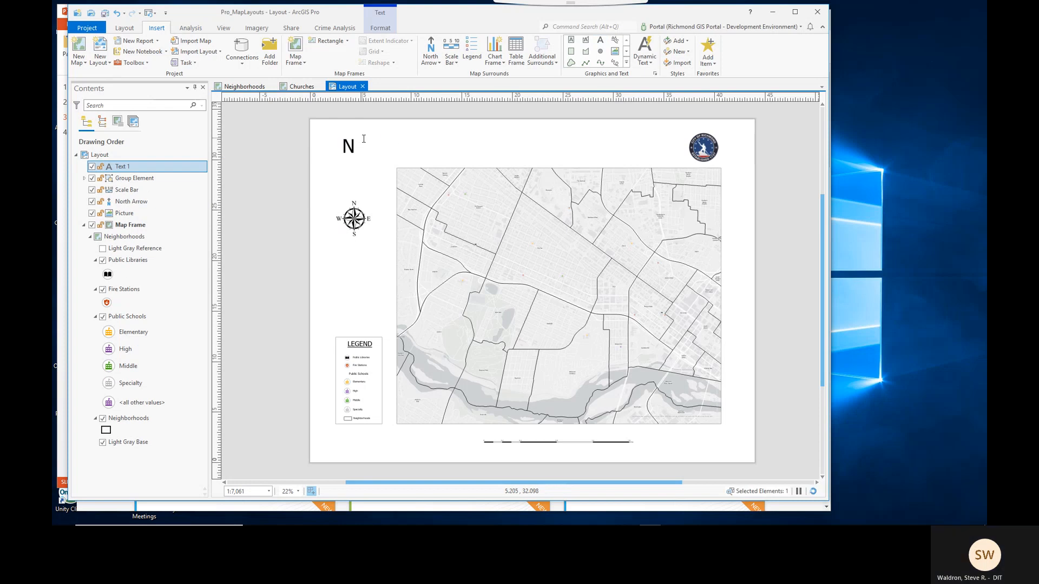
{"action": "type", "text": "eighb"}
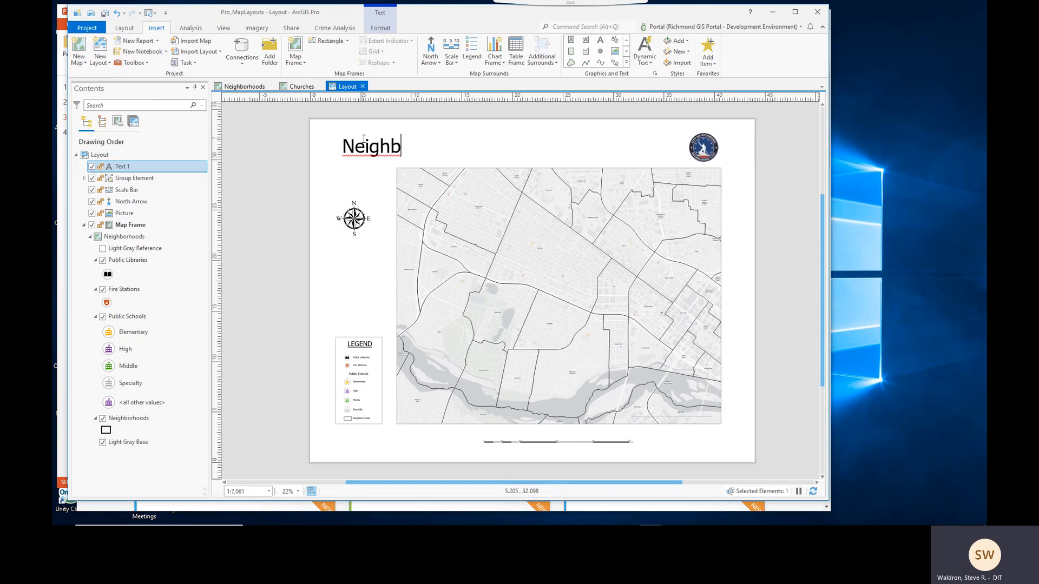
{"action": "type", "text": "orhoo"}
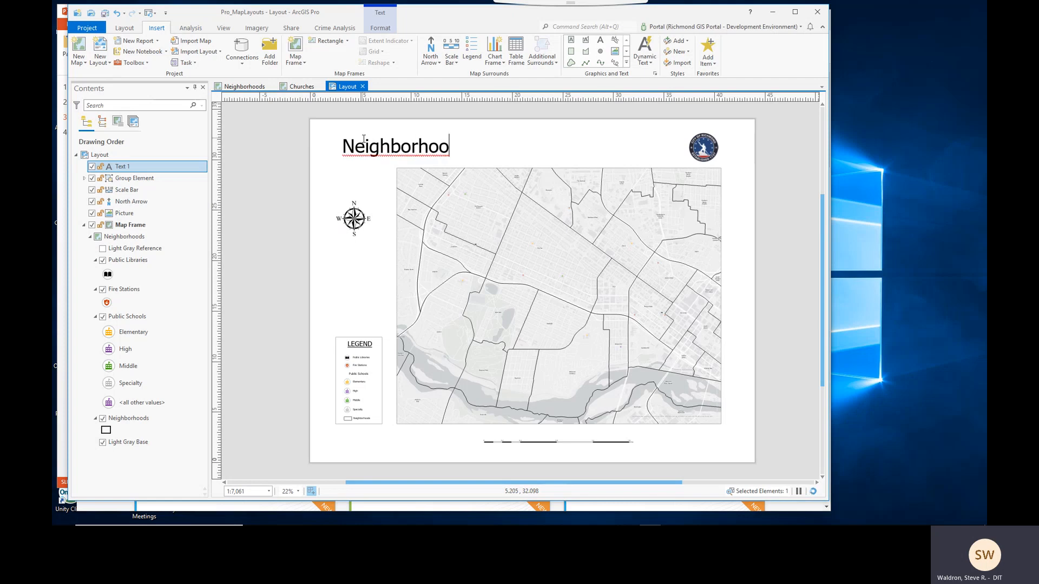
{"action": "type", "text": "ds of Ric"}
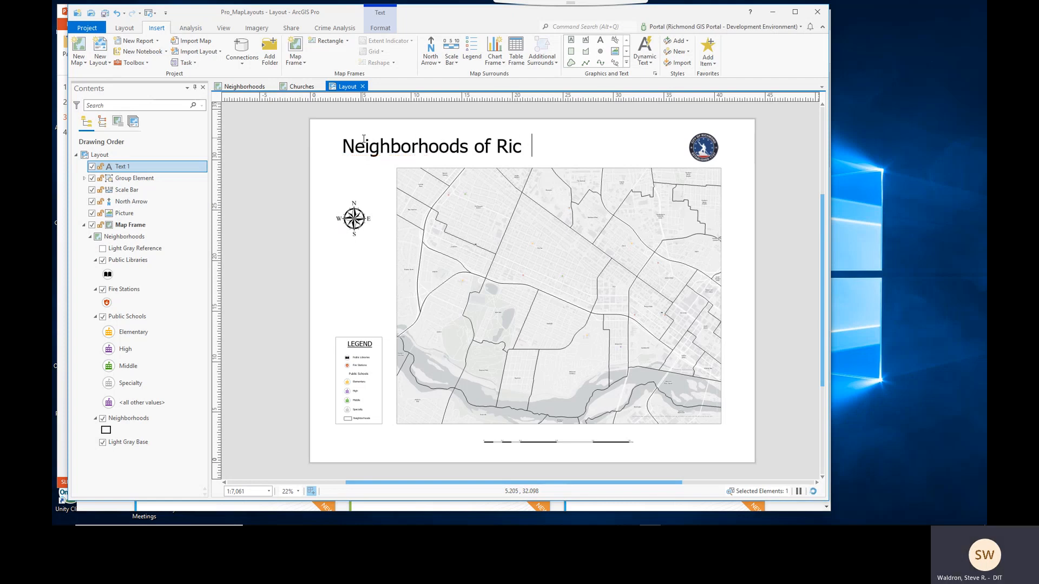
{"action": "type", "text": "hmond Studa"}
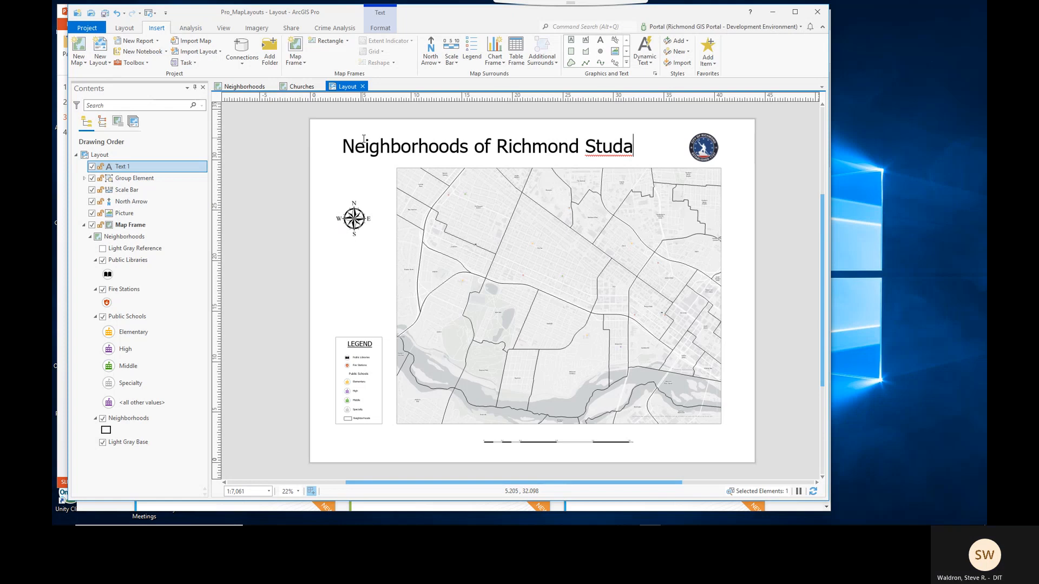
{"action": "key", "text": "BackSpace"}
{"action": "type", "text": "y Area"}
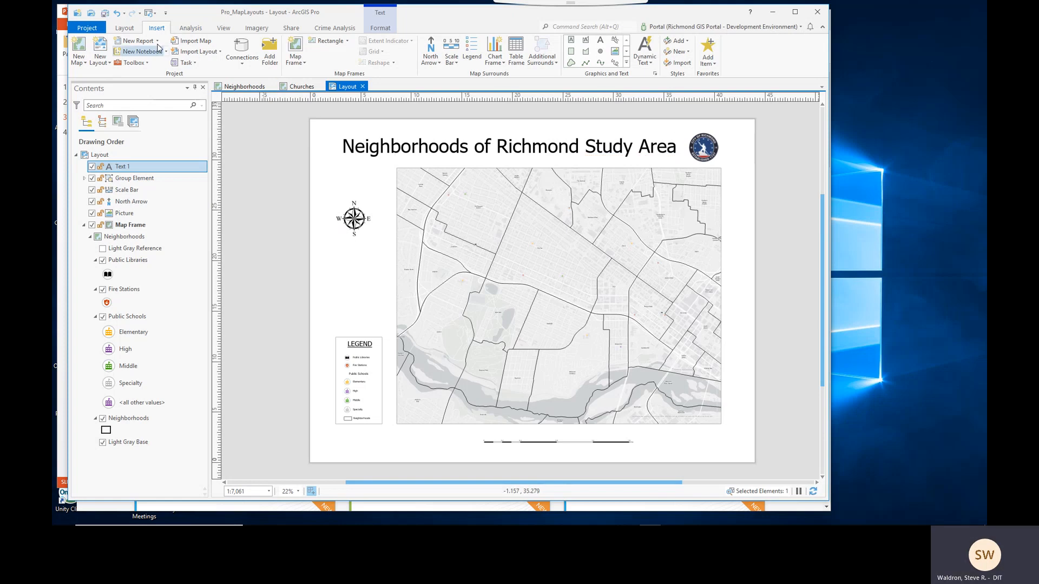
- Move the title text slightly down and to the left
{"action": "left_click", "coordinate": [132, 32]}
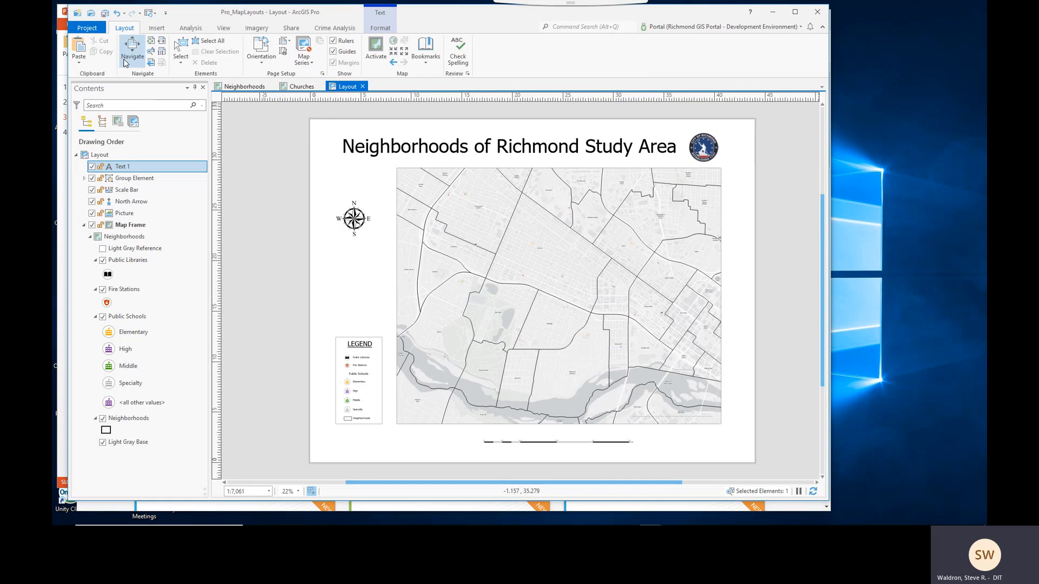
{"action": "left_click", "coordinate": [178, 47]}
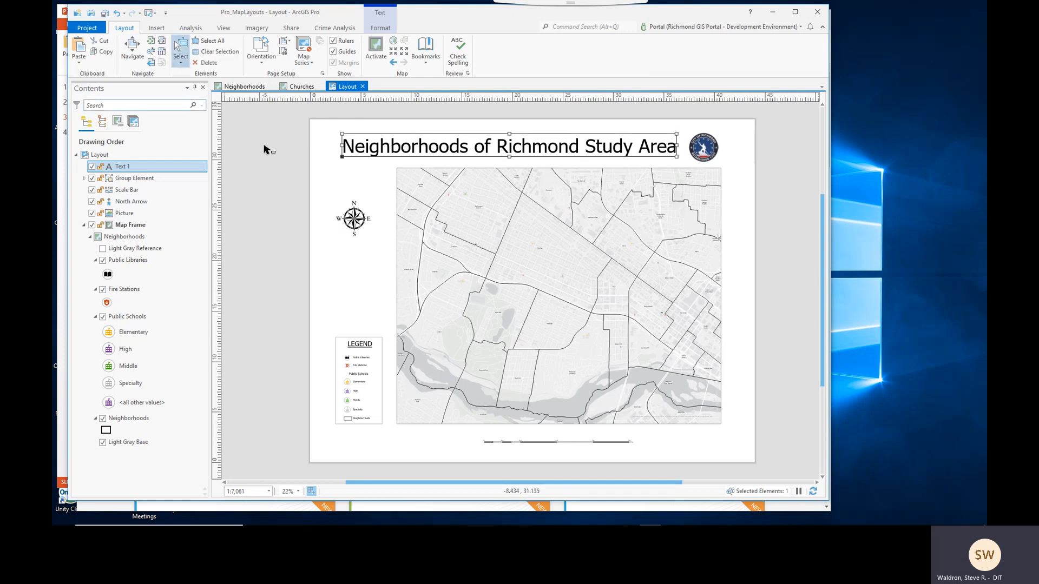
{"action": "left_click_drag", "start_coordinate": [491, 158], "coordinate": [489, 163]}
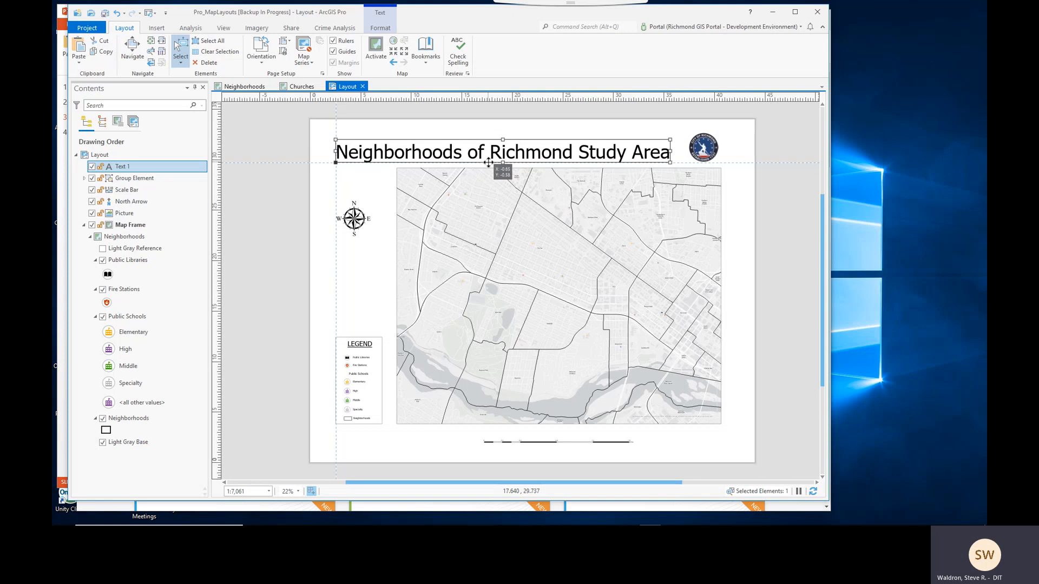
{"action": "left_click", "coordinate": [743, 222]}
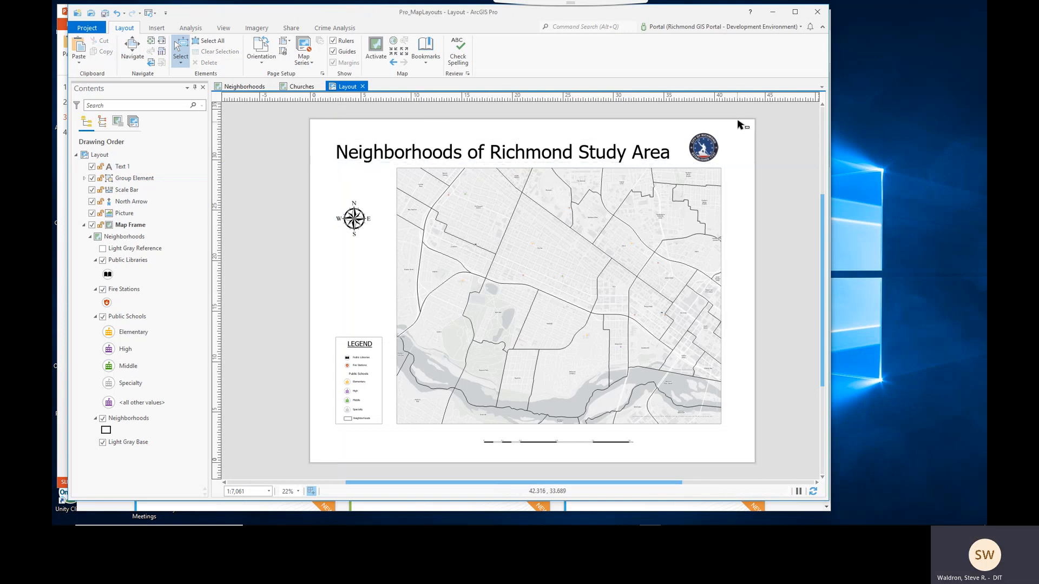
- Draw a rectangle border enclosing all the layout contents on the page, and save the project
{"action": "left_click", "coordinate": [156, 28]}
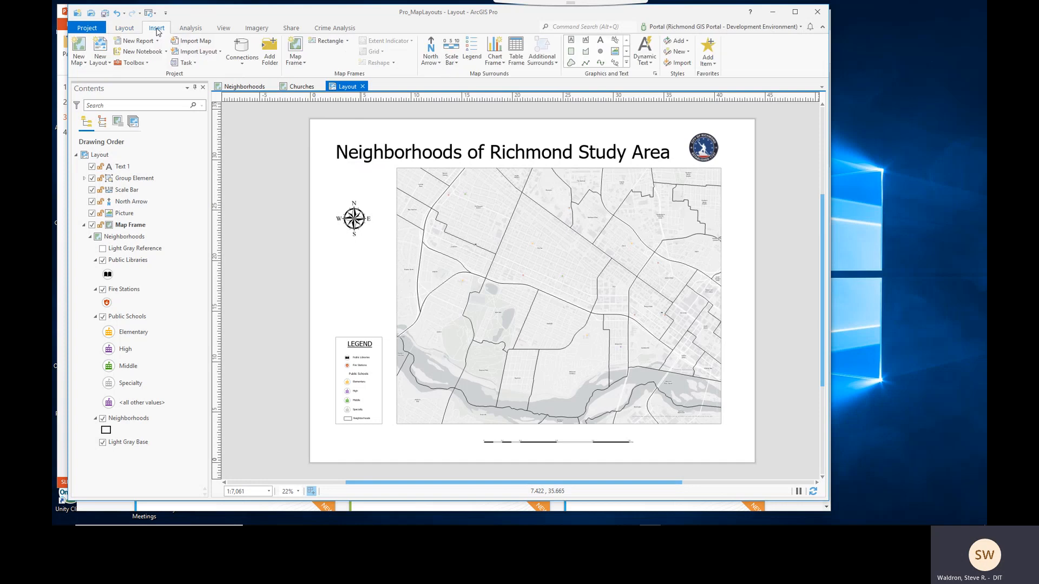
{"action": "left_click", "coordinate": [571, 53]}
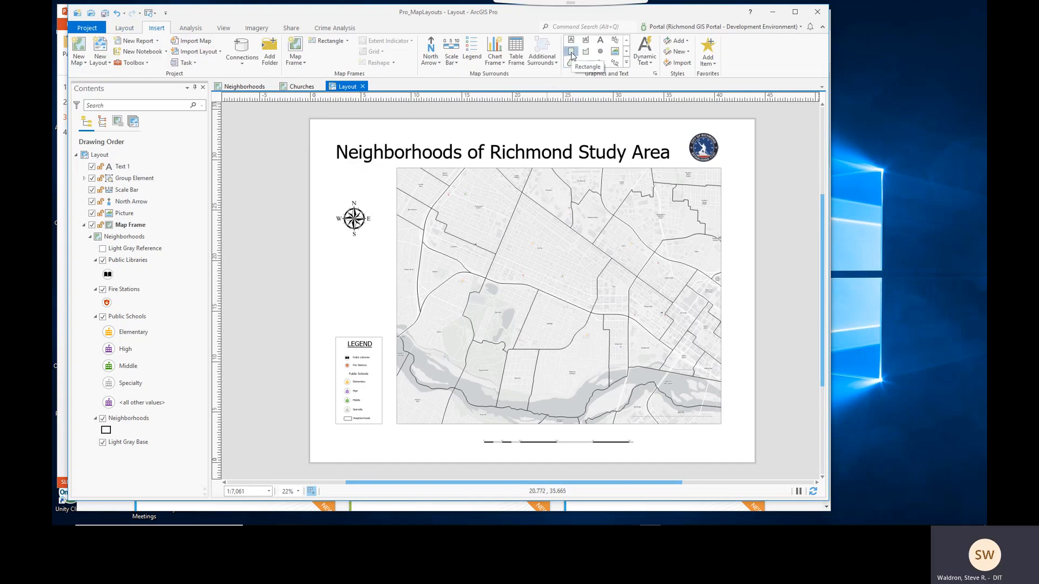
{"action": "left_click_drag", "start_coordinate": [317, 128], "coordinate": [736, 455]}
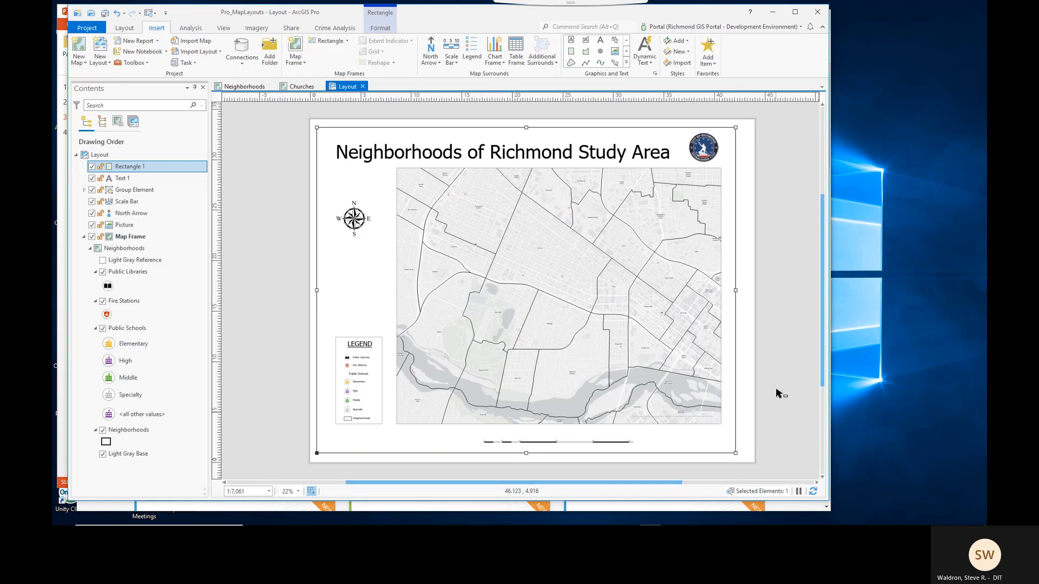
{"action": "left_click", "coordinate": [752, 365]}
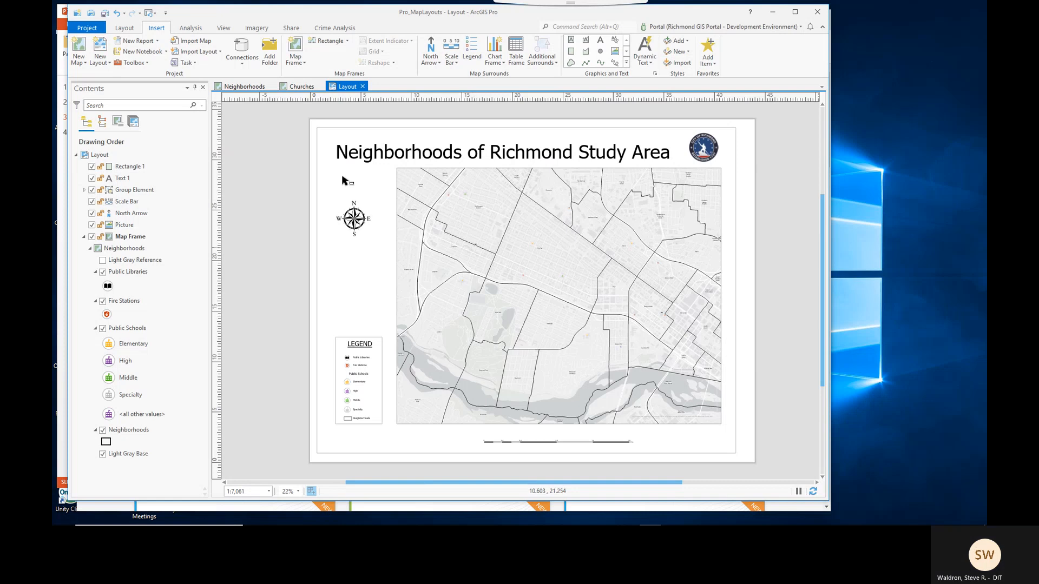
{"action": "left_click", "coordinate": [105, 15]}
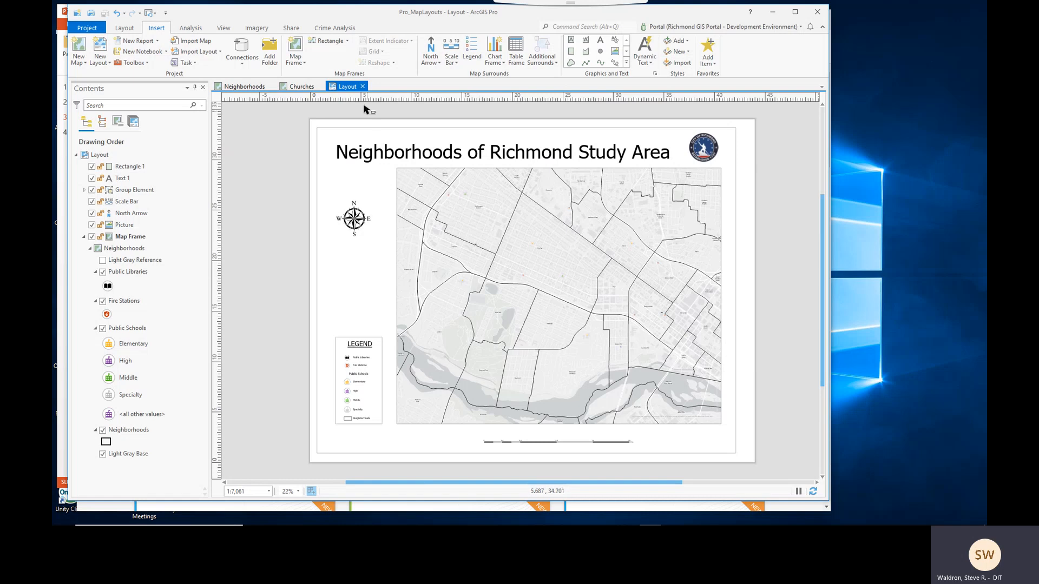
- Switch through the Neighborhoods and Churches map views and back to the layout
{"action": "left_click", "coordinate": [242, 88]}
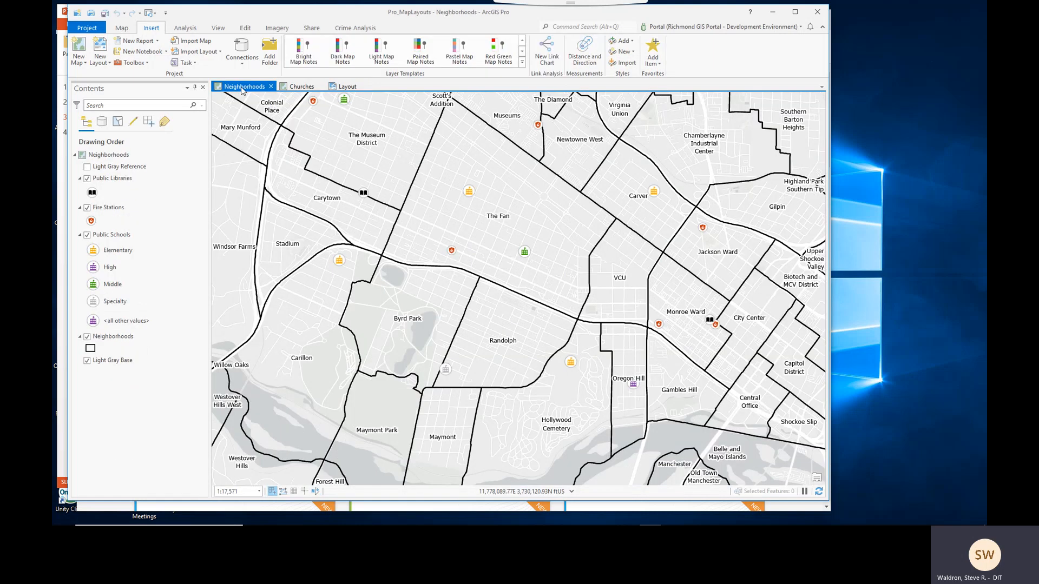
{"action": "left_click", "coordinate": [295, 90]}
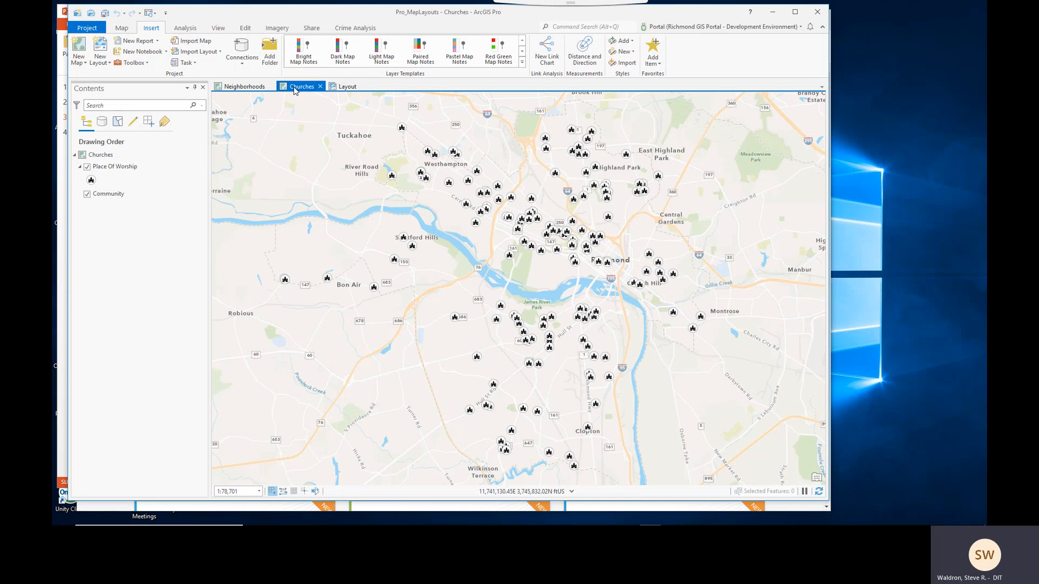
{"action": "left_click", "coordinate": [344, 88]}
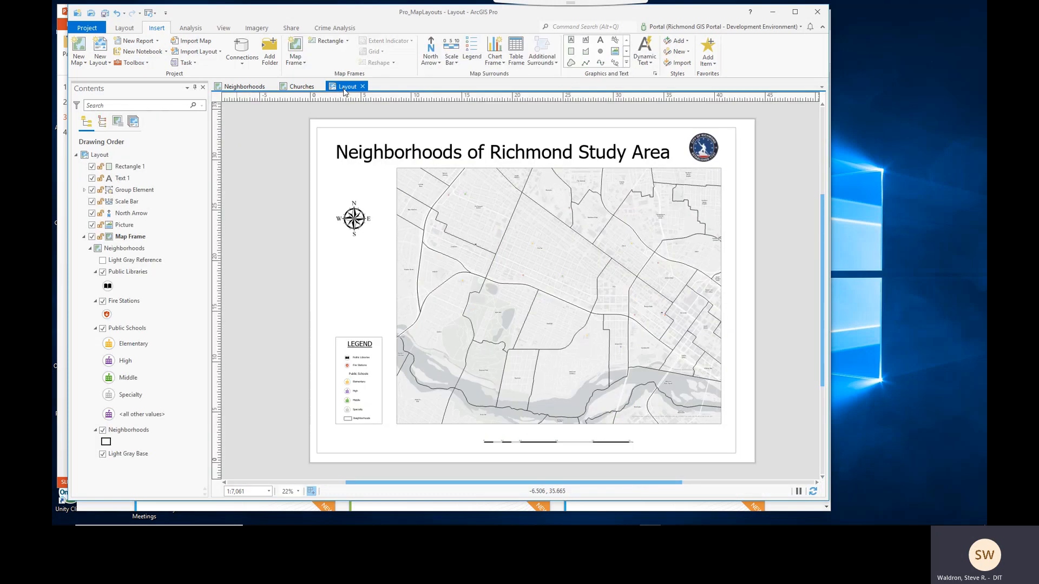
- Rename the layout to Neighborhood Poster in its layout properties
{"action": "right_click", "coordinate": [107, 159]}
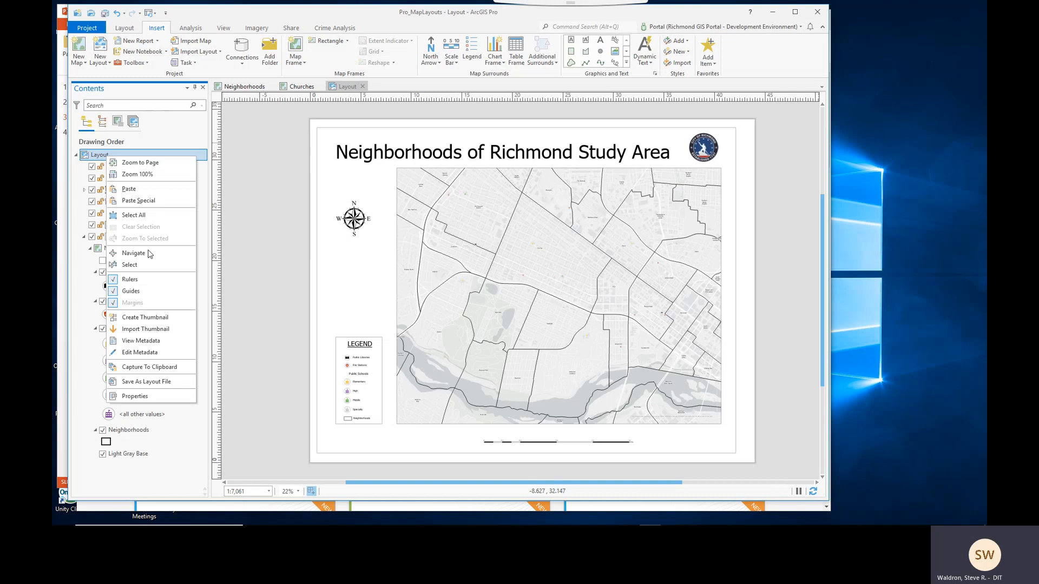
{"action": "left_click", "coordinate": [158, 399]}
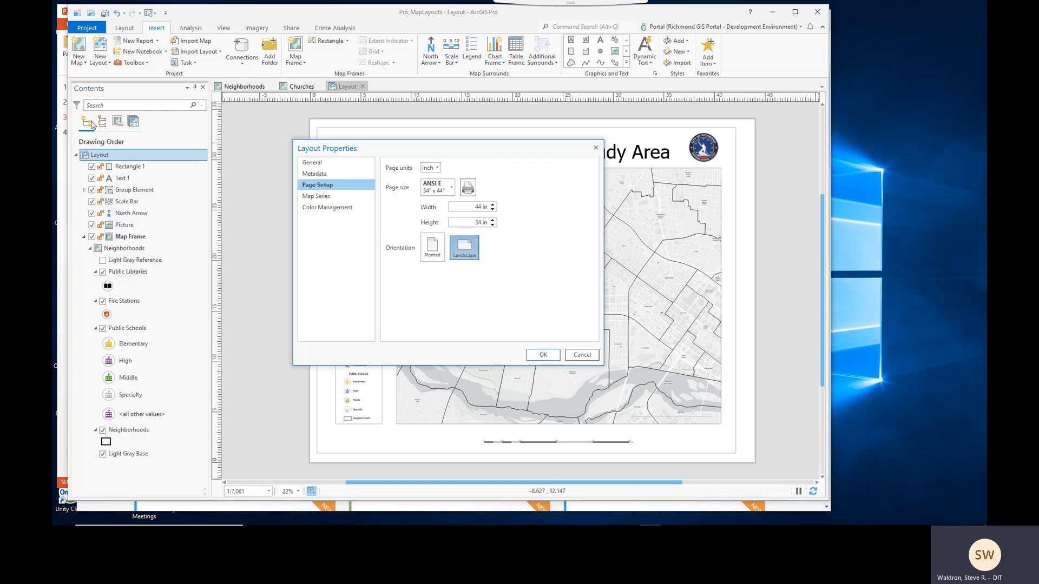
{"action": "left_click", "coordinate": [313, 163]}
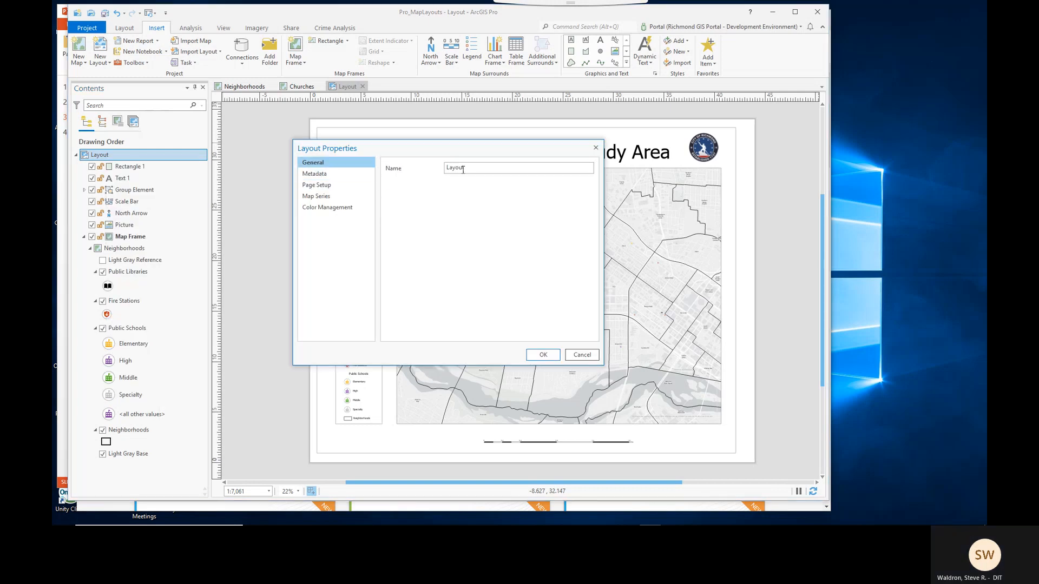
{"action": "left_click_drag", "start_coordinate": [467, 168], "coordinate": [447, 174]}
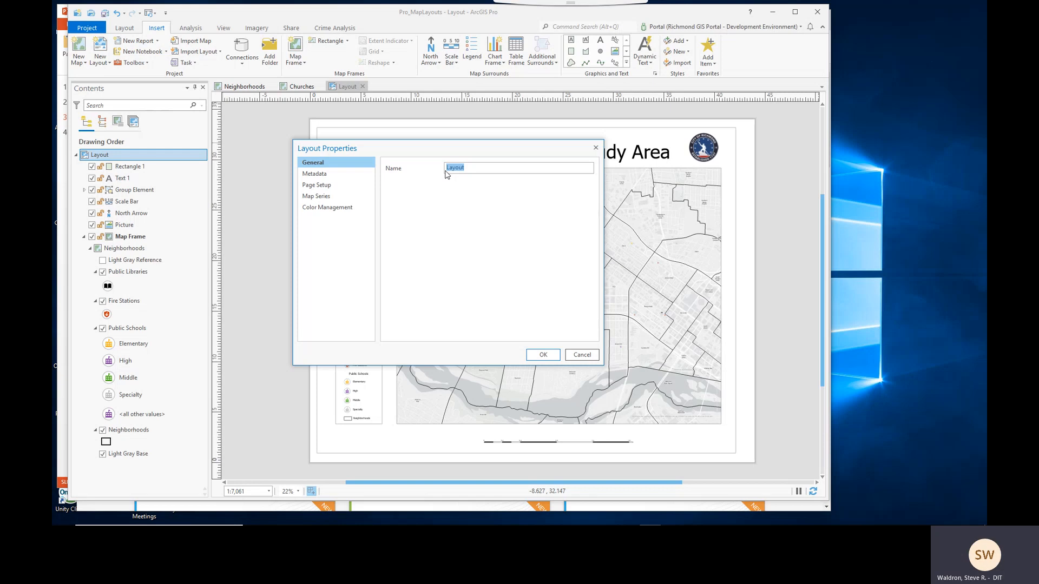
{"action": "type", "text": "Neighb"}
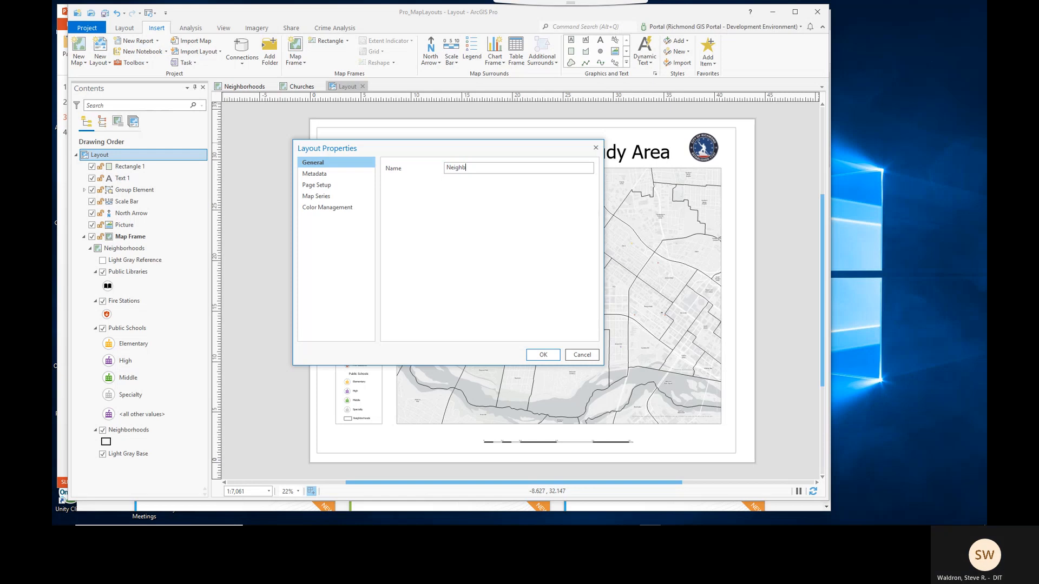
{"action": "type", "text": "orhood Poster"}
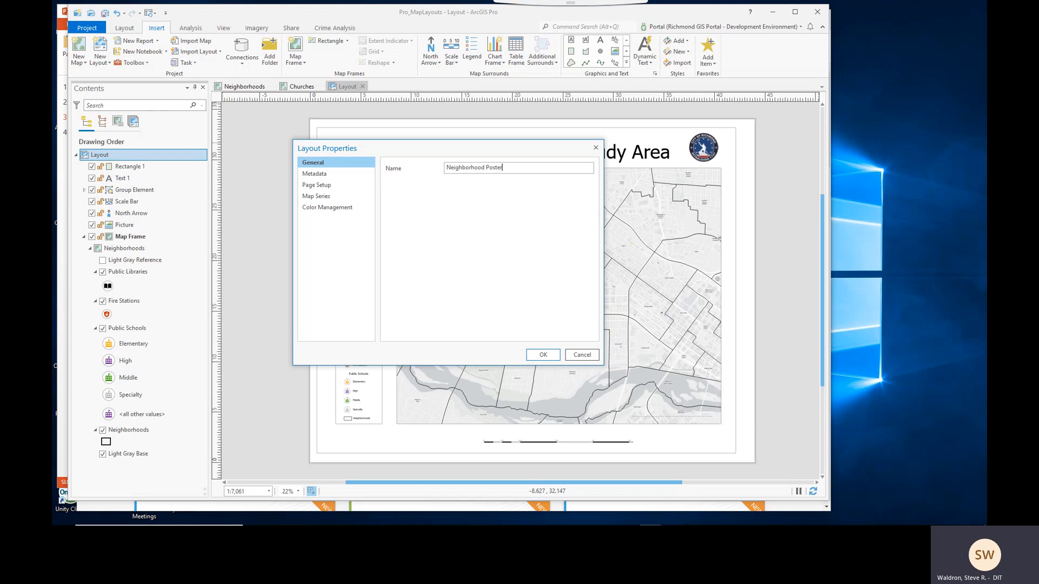
{"action": "left_click", "coordinate": [542, 354]}
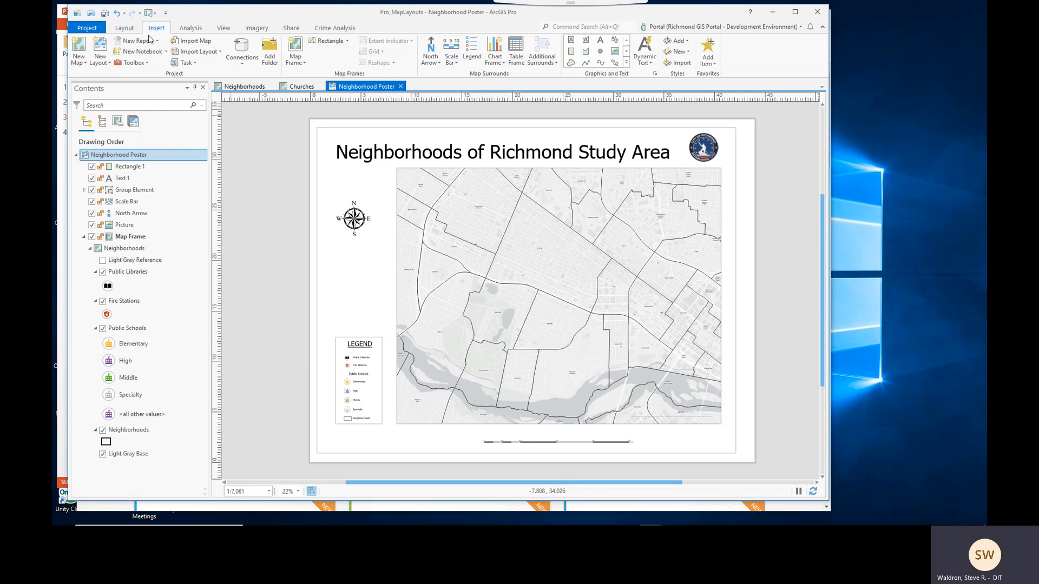
- Create a new portrait Letter layout and insert a Churches map frame at 1:78,701 covering most of the page
{"action": "left_click", "coordinate": [100, 50]}
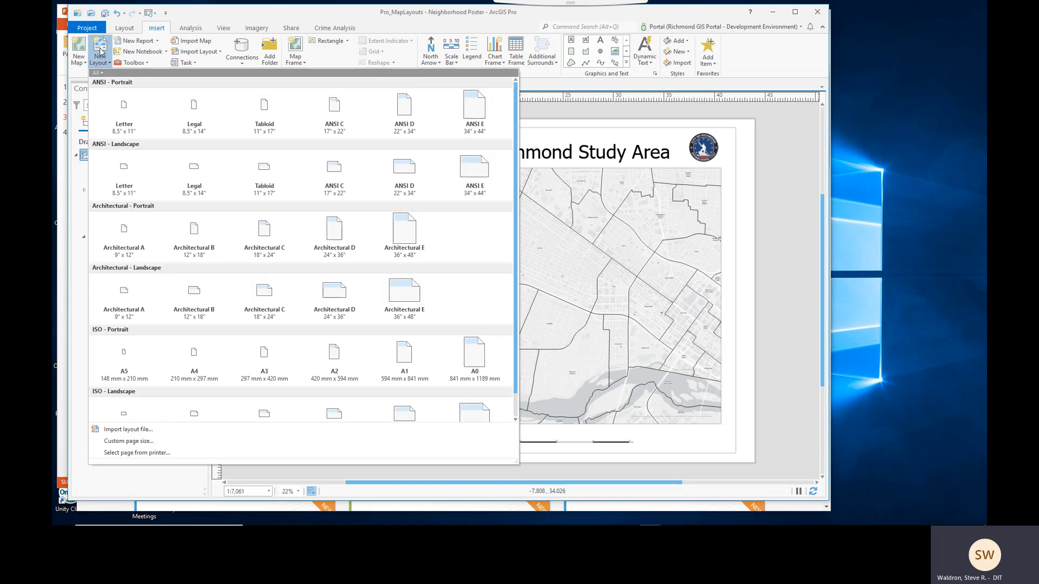
{"action": "left_click", "coordinate": [124, 127]}
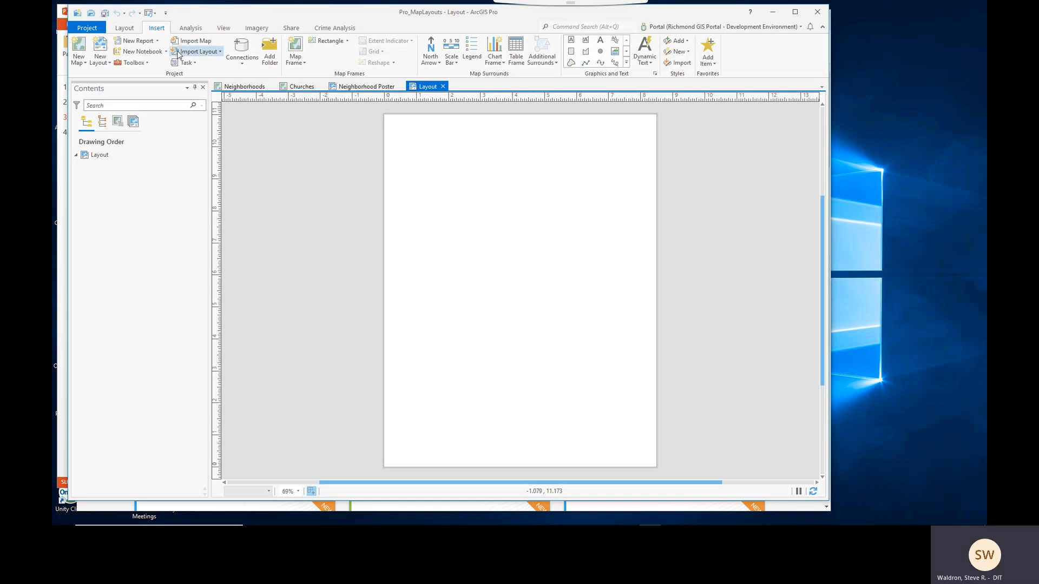
{"action": "left_click", "coordinate": [296, 61]}
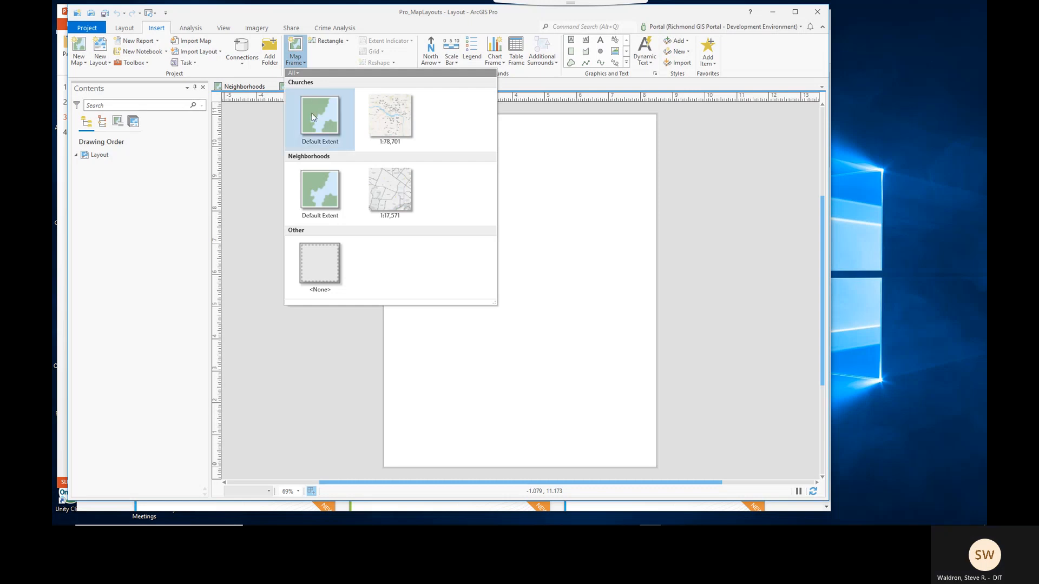
{"action": "left_click", "coordinate": [387, 124]}
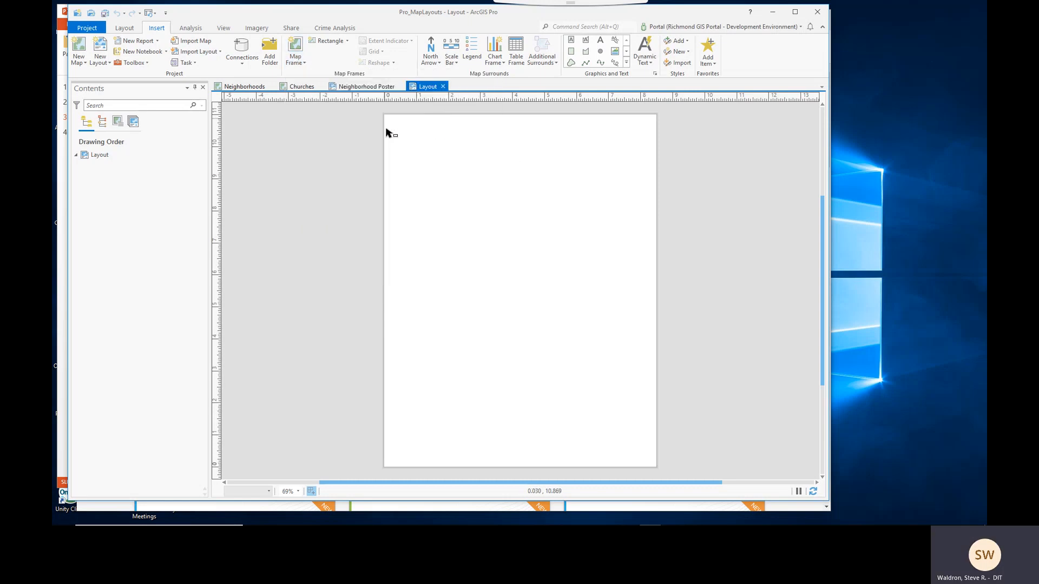
{"action": "left_click_drag", "start_coordinate": [404, 146], "coordinate": [480, 266]}
{"action": "left_click_drag", "start_coordinate": [506, 306], "coordinate": [635, 438]}
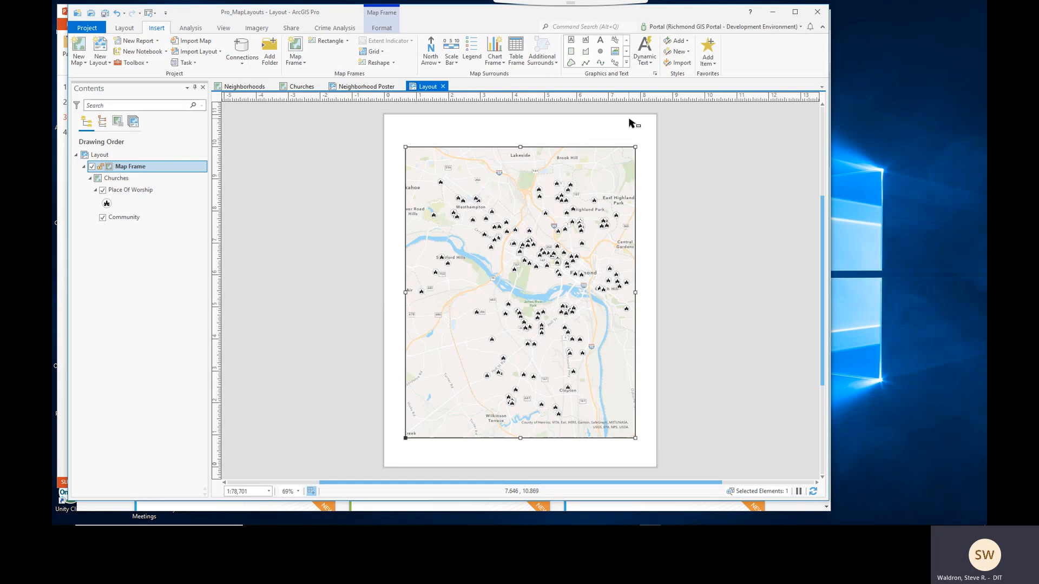
{"action": "left_click", "coordinate": [582, 456]}
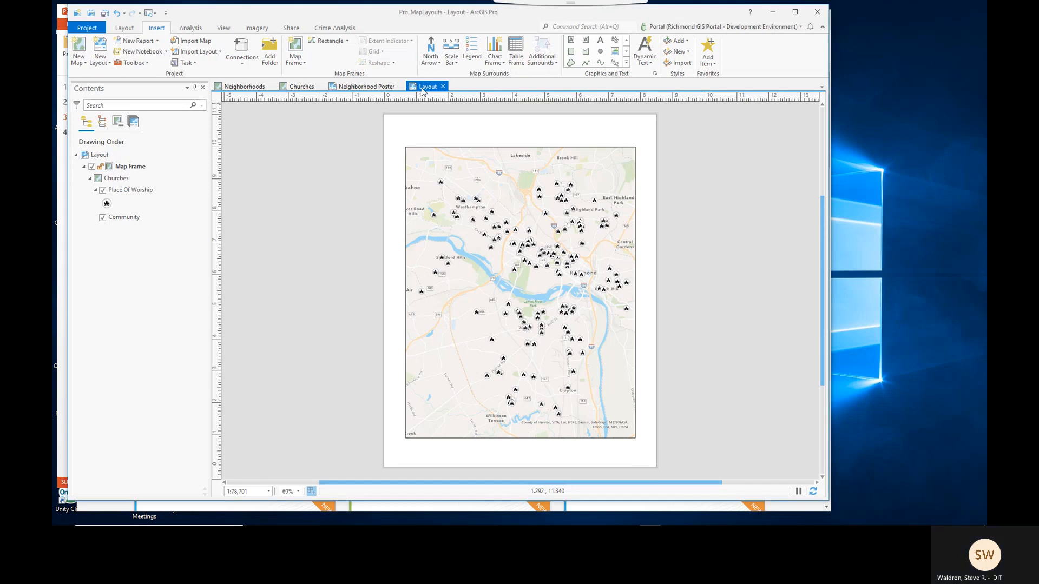
- Switch to the Neighborhoods map view and back to the new layout
{"action": "left_click", "coordinate": [253, 88]}
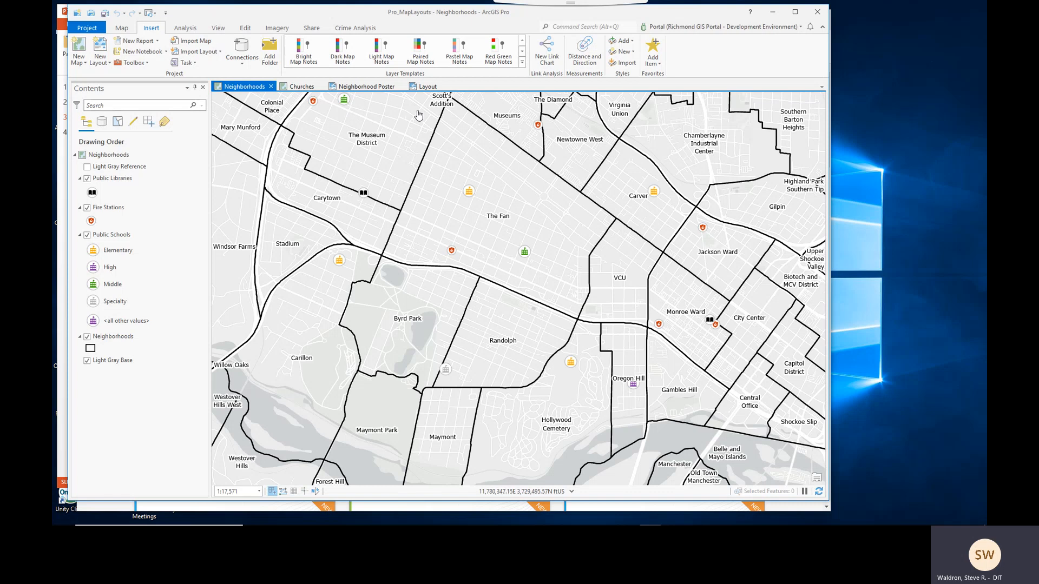
{"action": "left_click", "coordinate": [423, 88]}
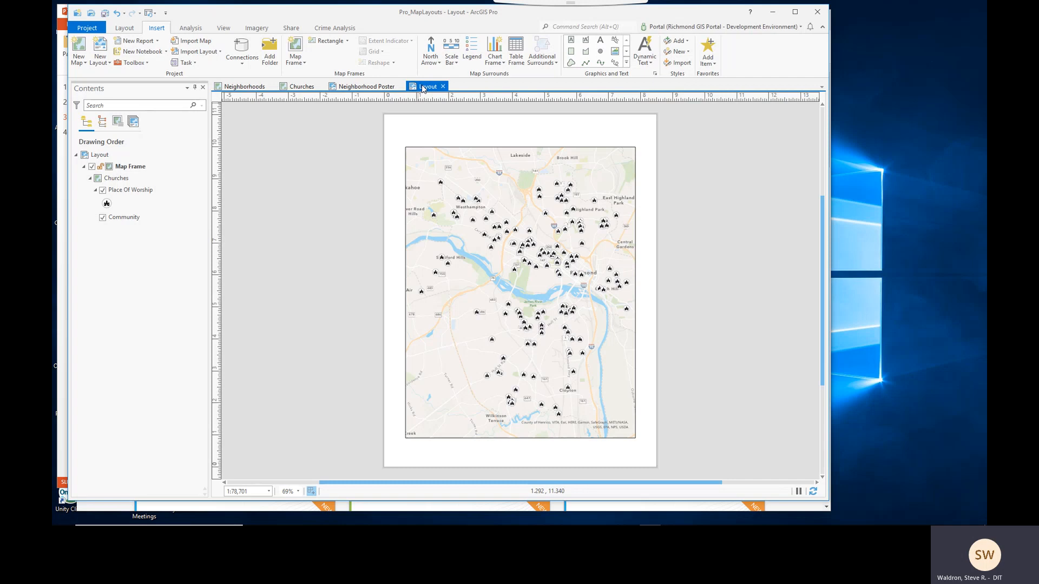
- Open the Print Layout pane for the Churches layout and close it again
{"action": "left_click", "coordinate": [292, 28]}
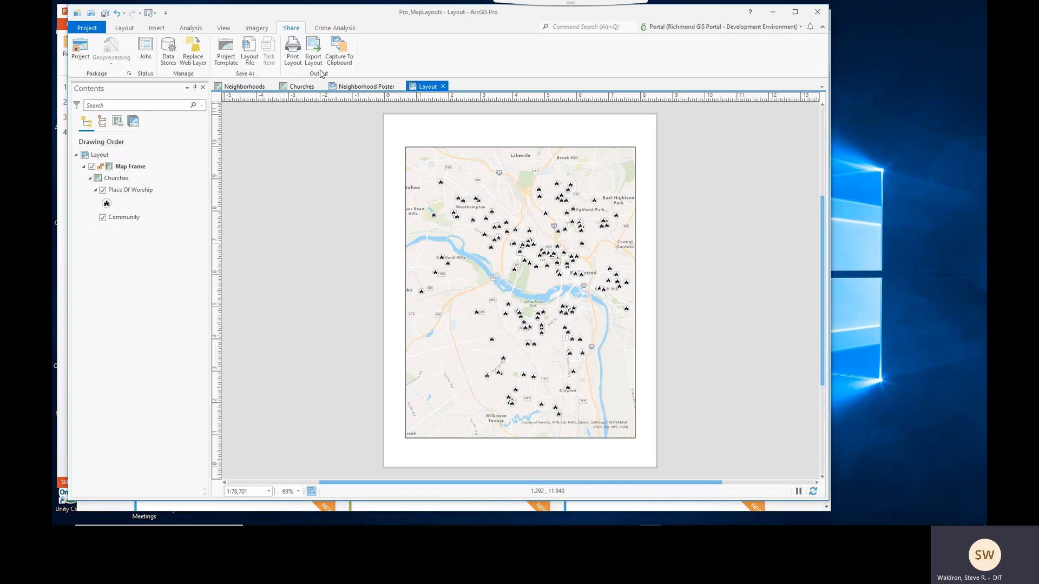
{"action": "left_click", "coordinate": [292, 57]}
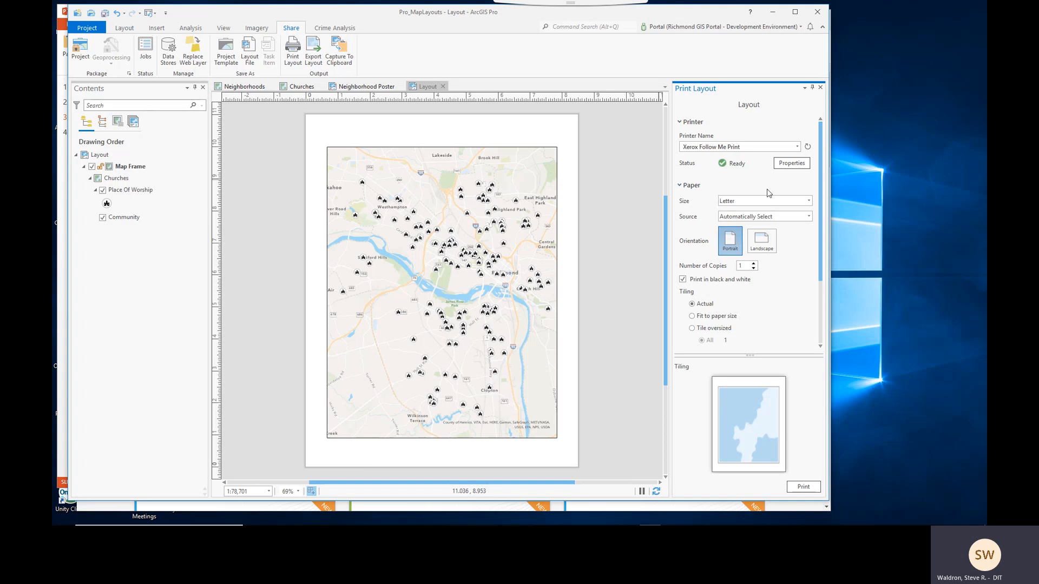
{"action": "left_click", "coordinate": [821, 87]}
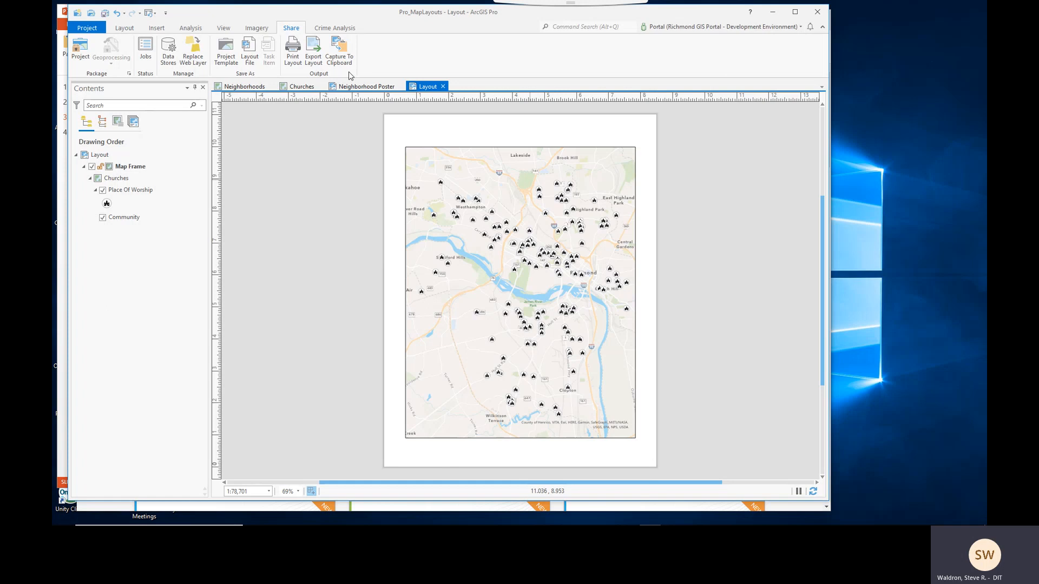
- Open the Export Layout pane, review its file type choices, and close the pane
{"action": "left_click", "coordinate": [314, 61]}
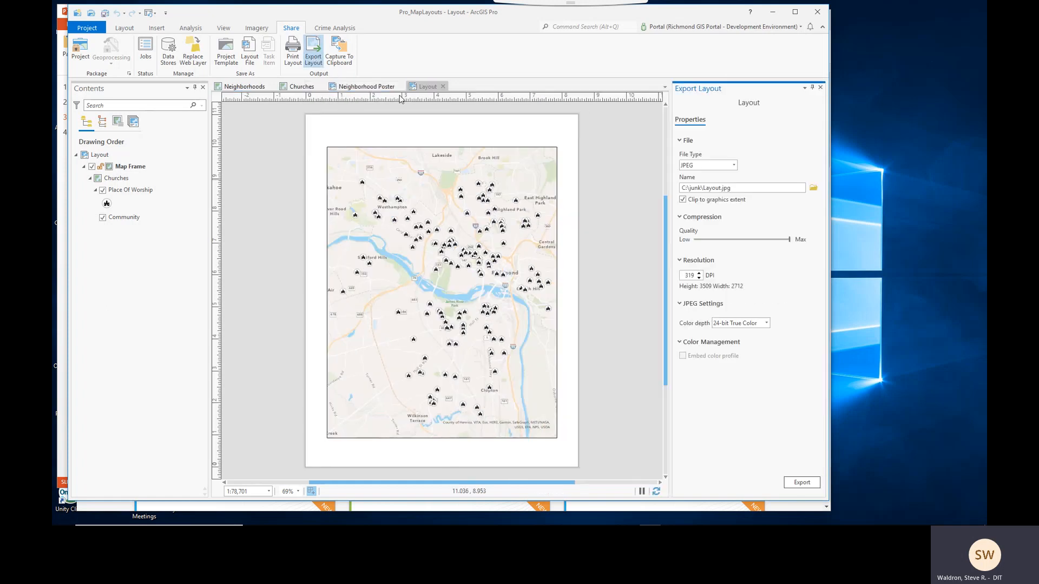
{"action": "left_click", "coordinate": [734, 165]}
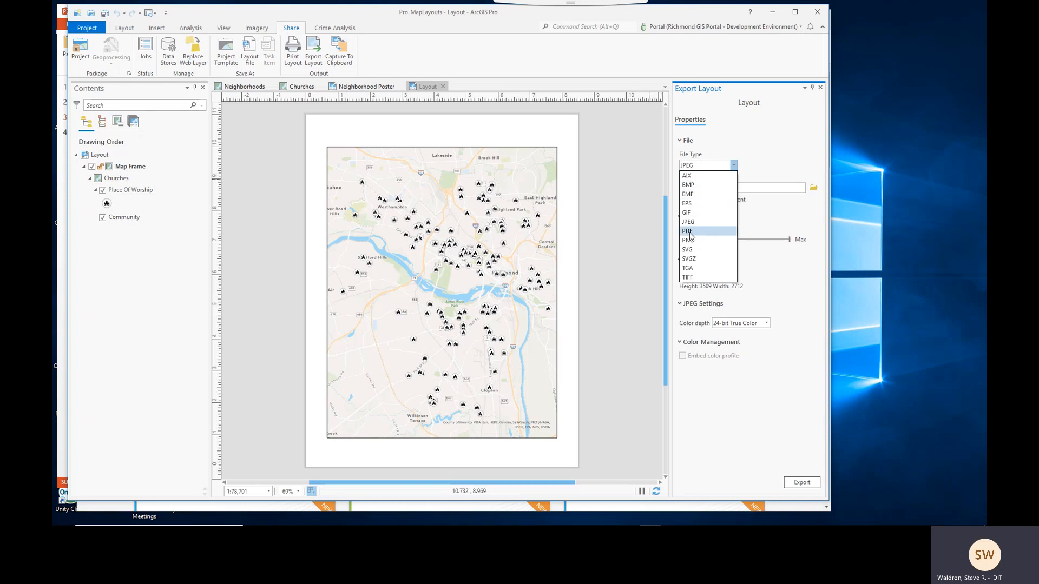
{"action": "left_click", "coordinate": [820, 88]}
{"action": "left_click", "coordinate": [821, 87]}
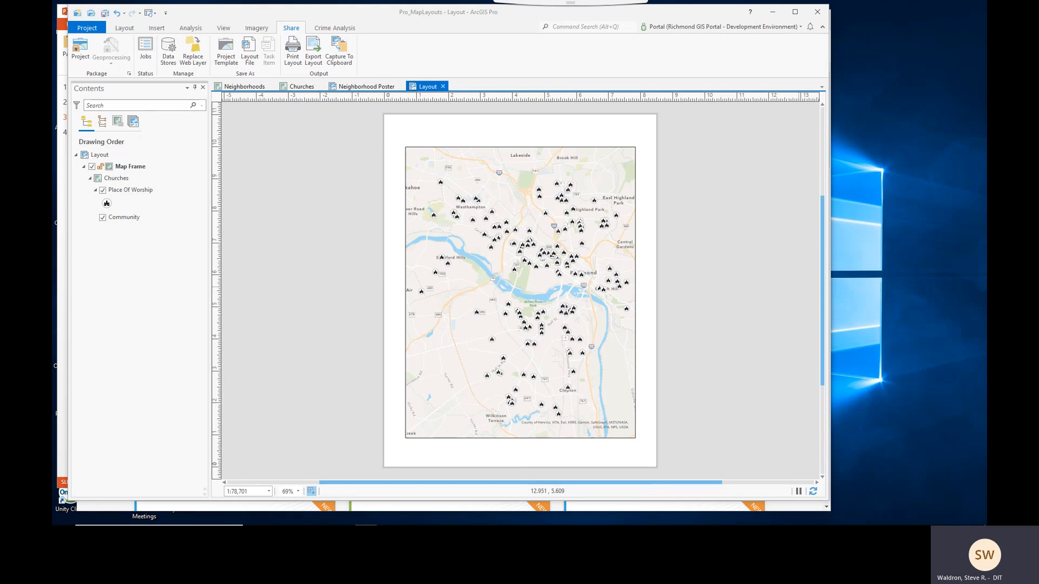
- Switch to the browser and search the Esri training catalog for Cartography
{"action": "left_click", "coordinate": [105, 511]}
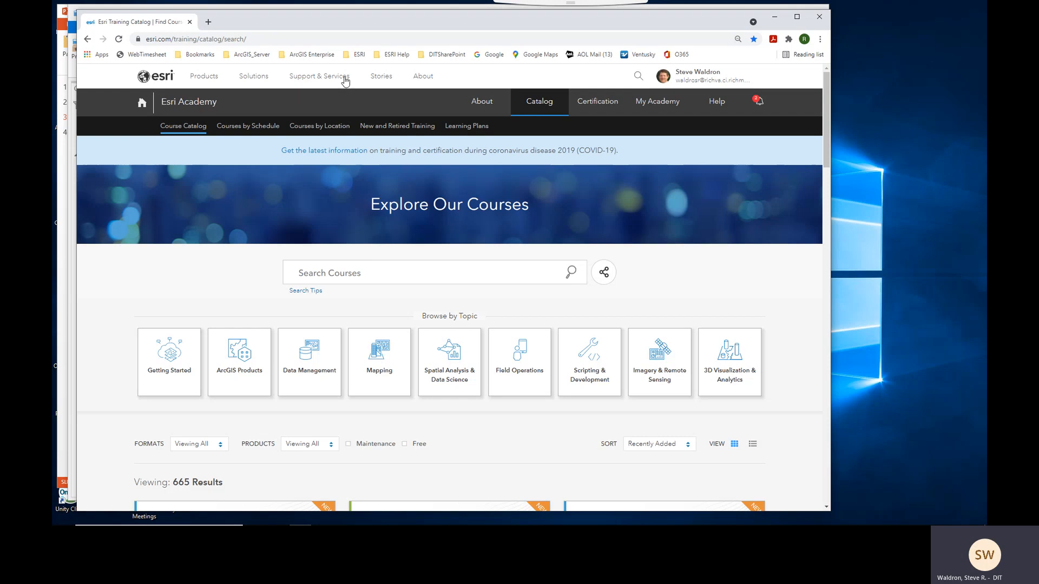
{"action": "left_click", "coordinate": [271, 40]}
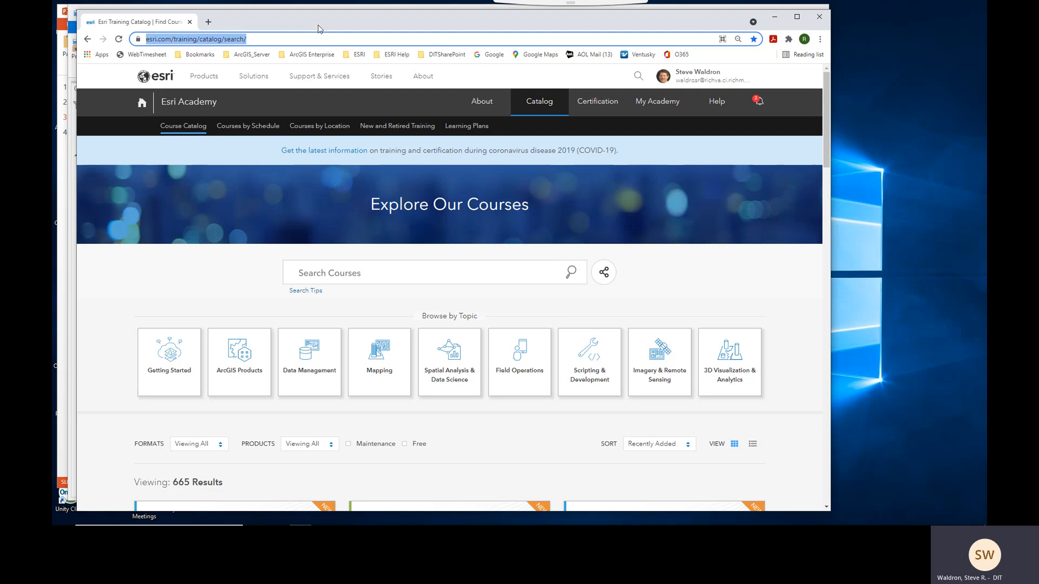
{"action": "left_click", "coordinate": [452, 275]}
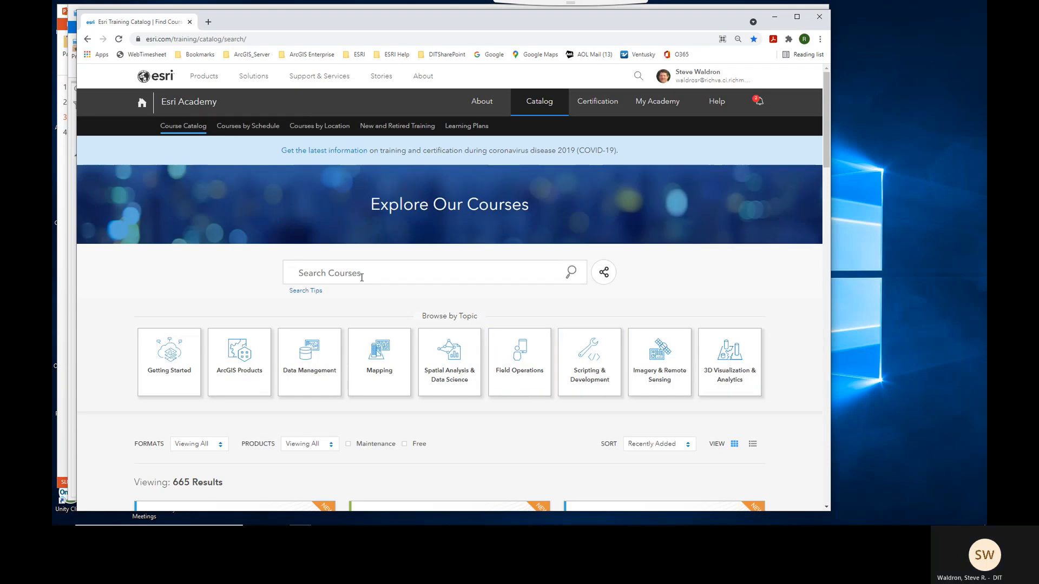
{"action": "type", "text": "Car"}
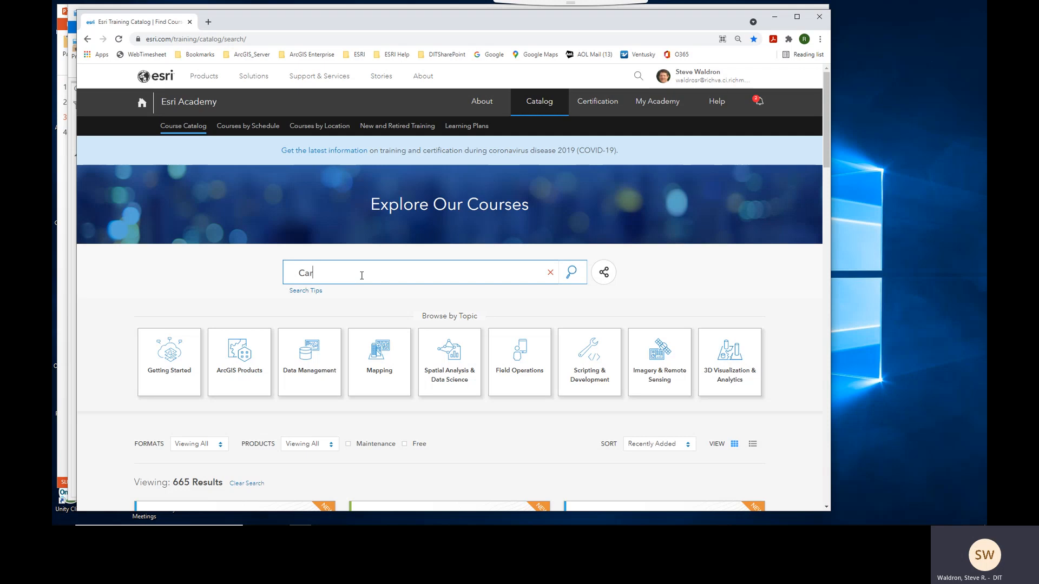
{"action": "type", "text": "tography"}
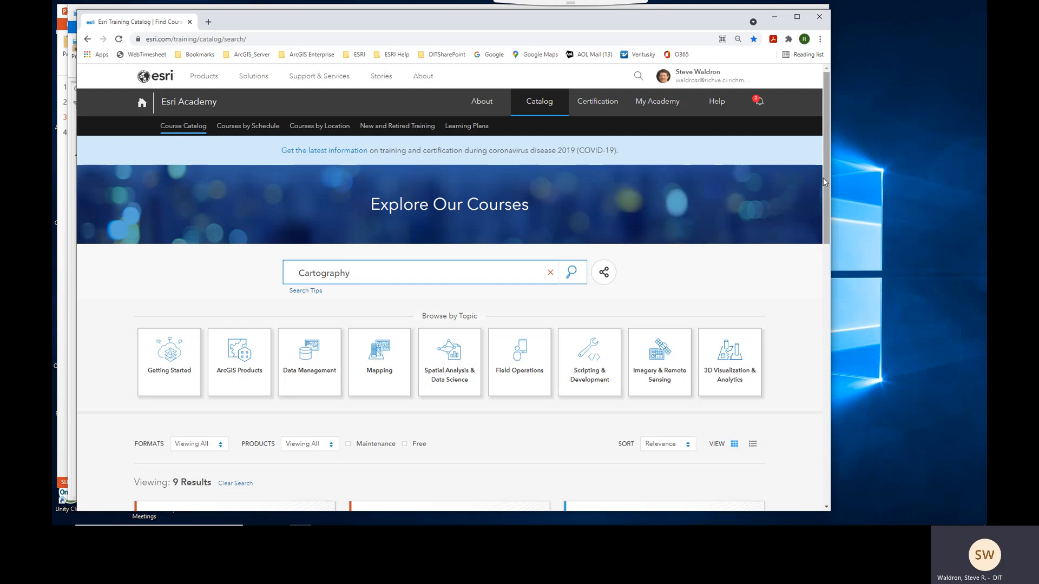
- Open the Cartographic Creations in ArcGIS Pro course page, read its description, and return to the results
{"action": "left_click_drag", "start_coordinate": [823, 177], "coordinate": [840, 336]}
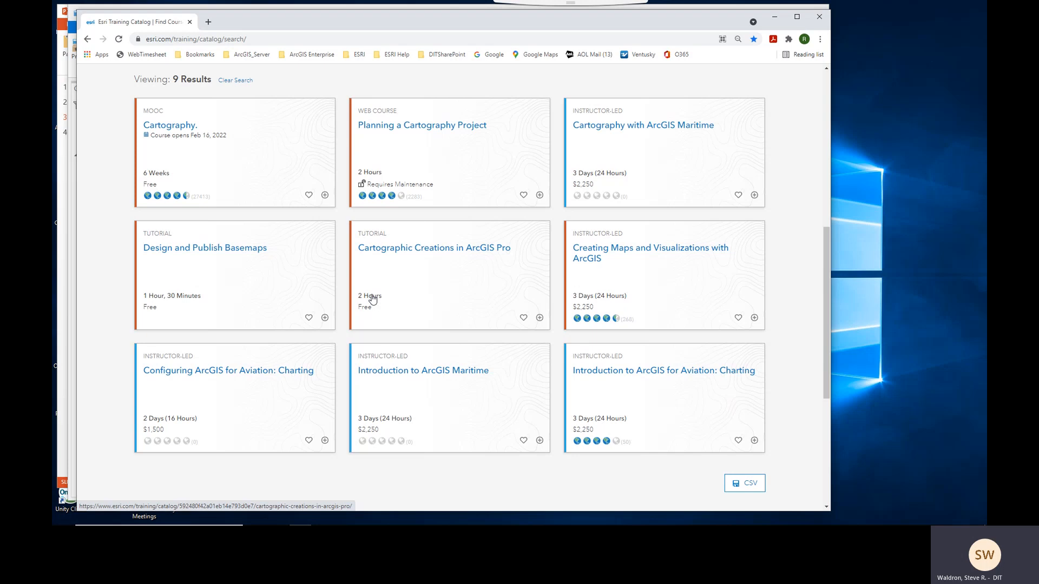
{"action": "left_click", "coordinate": [425, 254]}
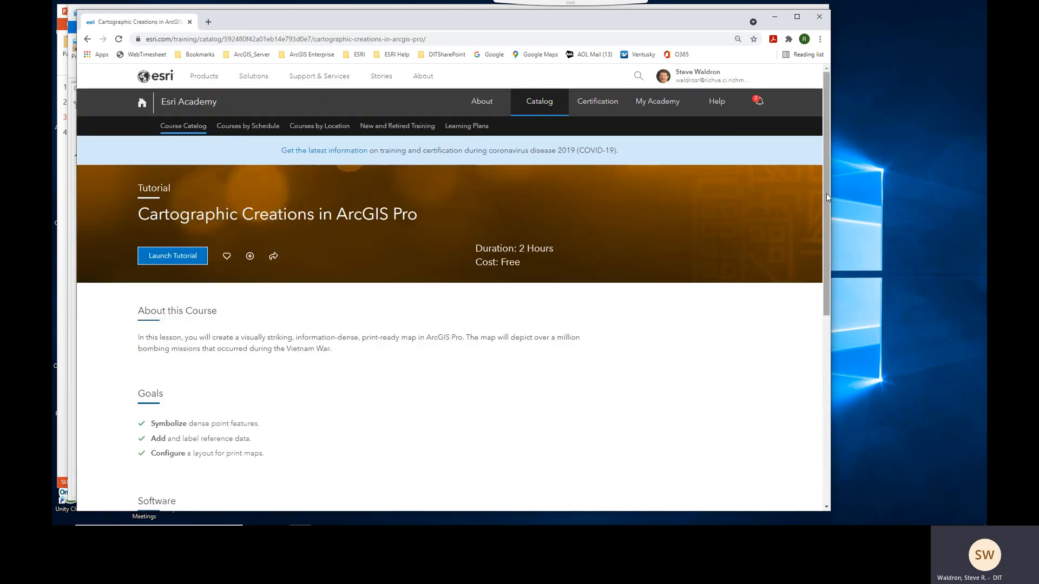
{"action": "left_click_drag", "start_coordinate": [827, 194], "coordinate": [826, 271]}
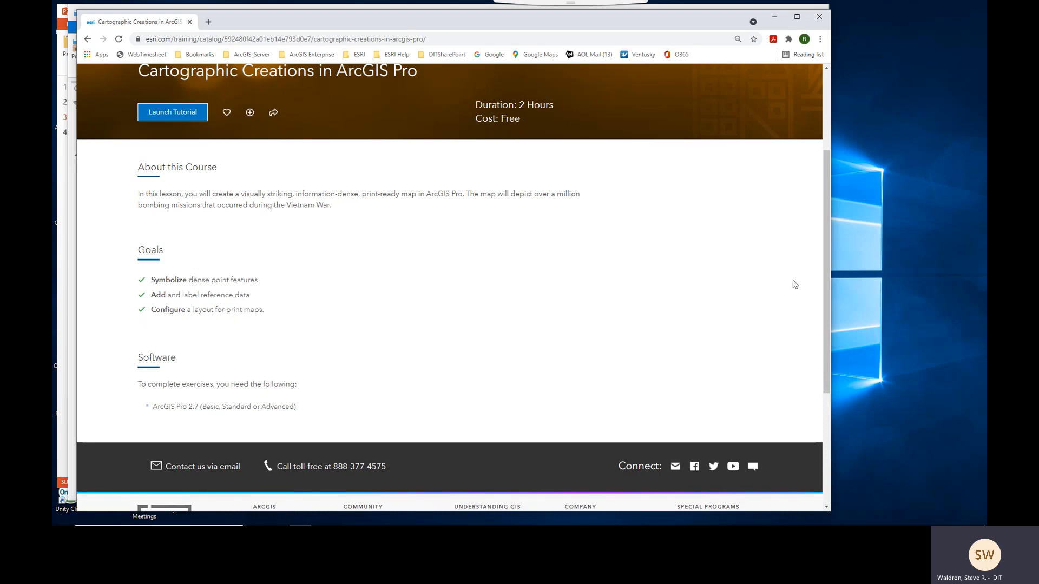
{"action": "left_click_drag", "start_coordinate": [824, 265], "coordinate": [827, 176]}
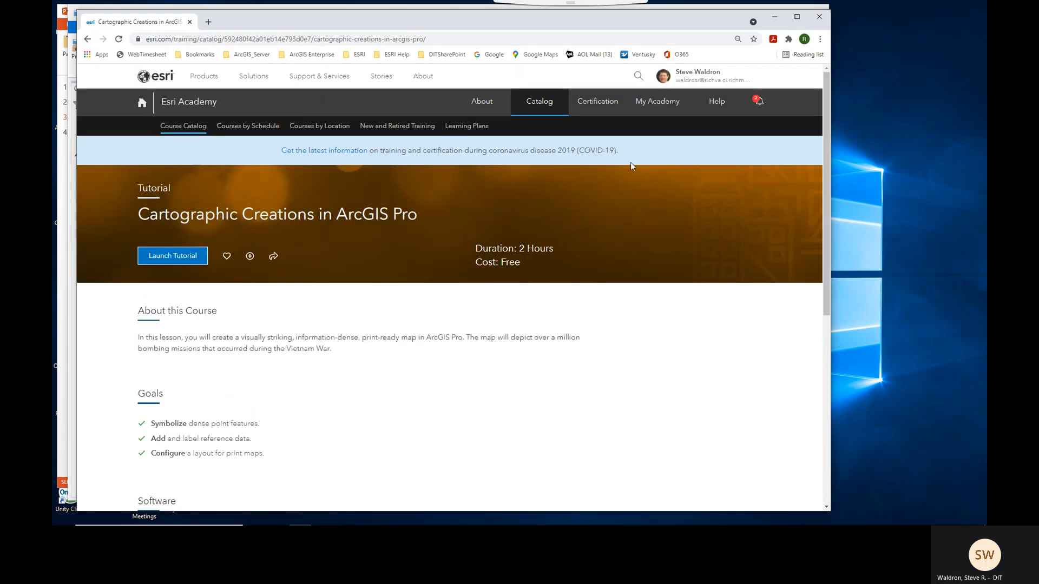
{"action": "left_click", "coordinate": [88, 39]}
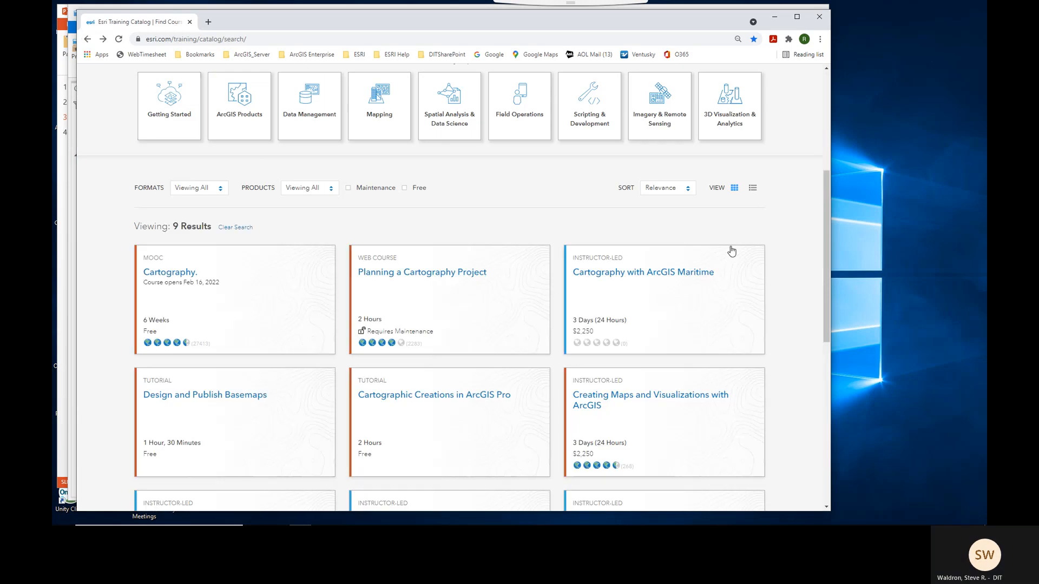
- Search the training catalog for Labeling and browse the matching courses
{"action": "left_click_drag", "start_coordinate": [827, 239], "coordinate": [824, 162]}
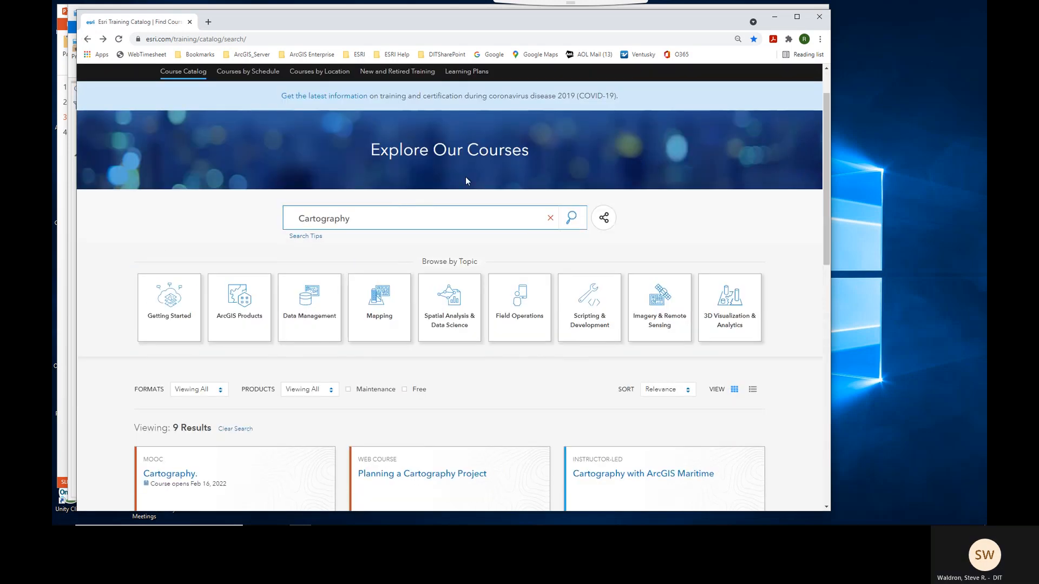
{"action": "left_click_drag", "start_coordinate": [379, 218], "coordinate": [293, 215]}
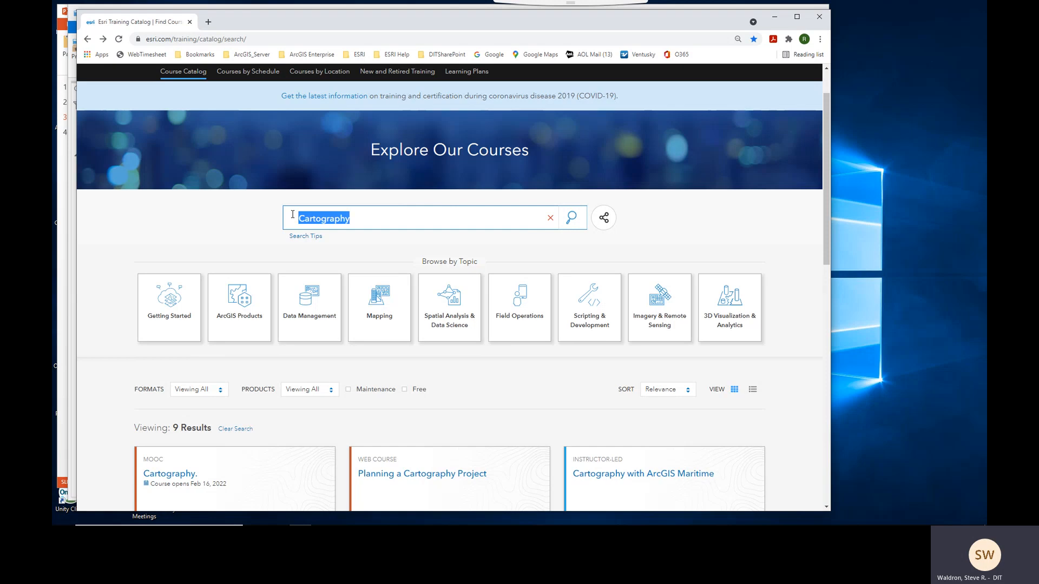
{"action": "type", "text": "Label"}
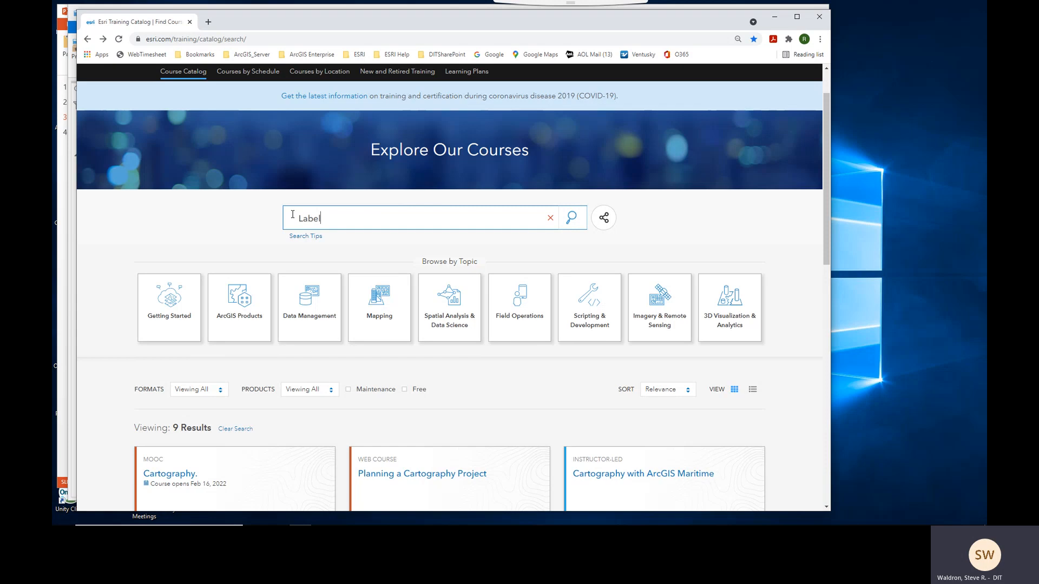
{"action": "type", "text": "ing"}
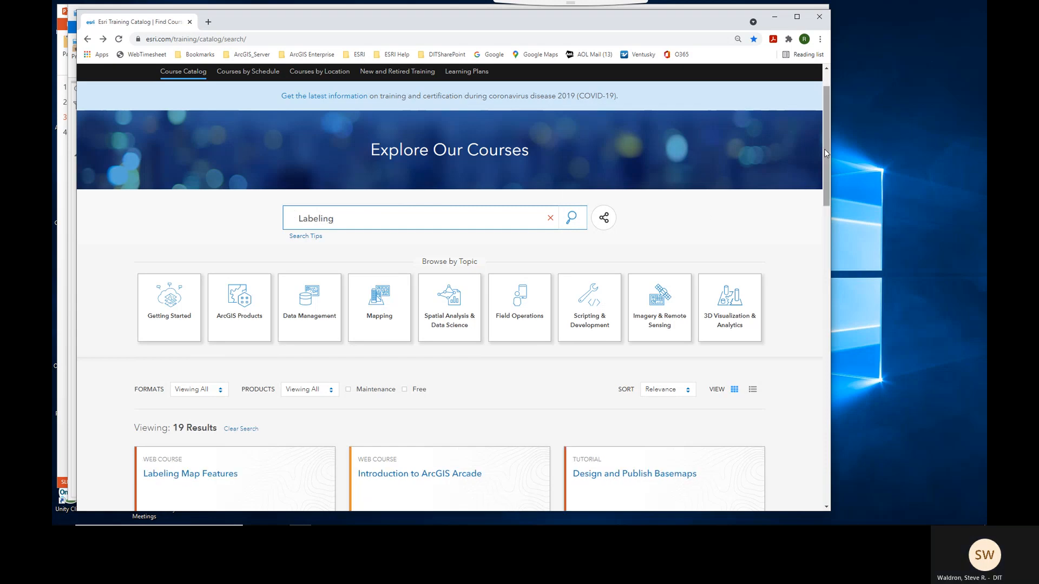
{"action": "left_click_drag", "start_coordinate": [824, 149], "coordinate": [828, 225]}
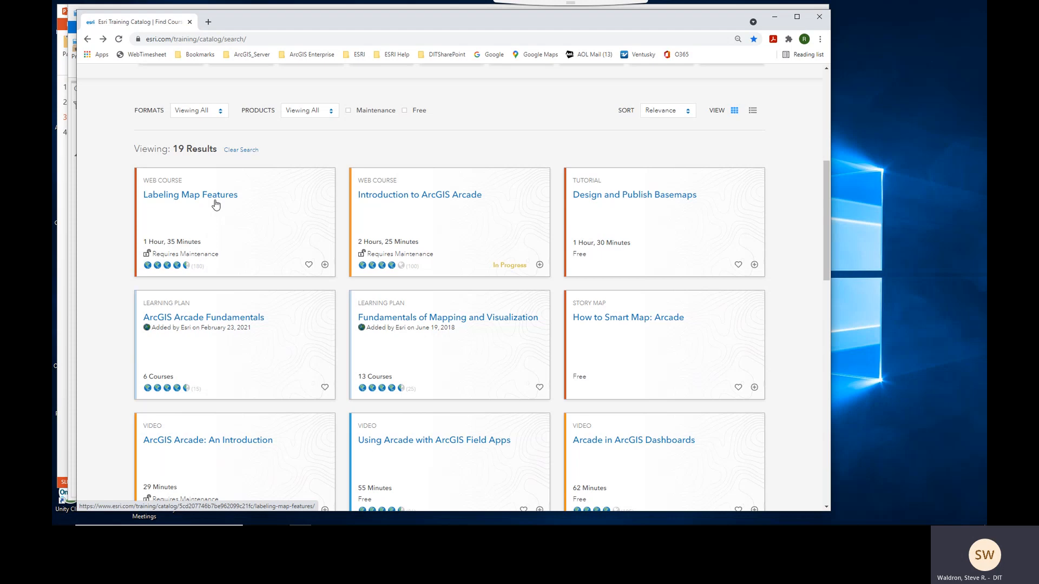
{"action": "mouse_move", "coordinate": [148, 255]}
{"action": "left_click_drag", "start_coordinate": [828, 218], "coordinate": [825, 116]}
- Search the training catalog for arcgis pro and scroll through the results
{"action": "left_click_drag", "start_coordinate": [369, 267], "coordinate": [295, 267]}
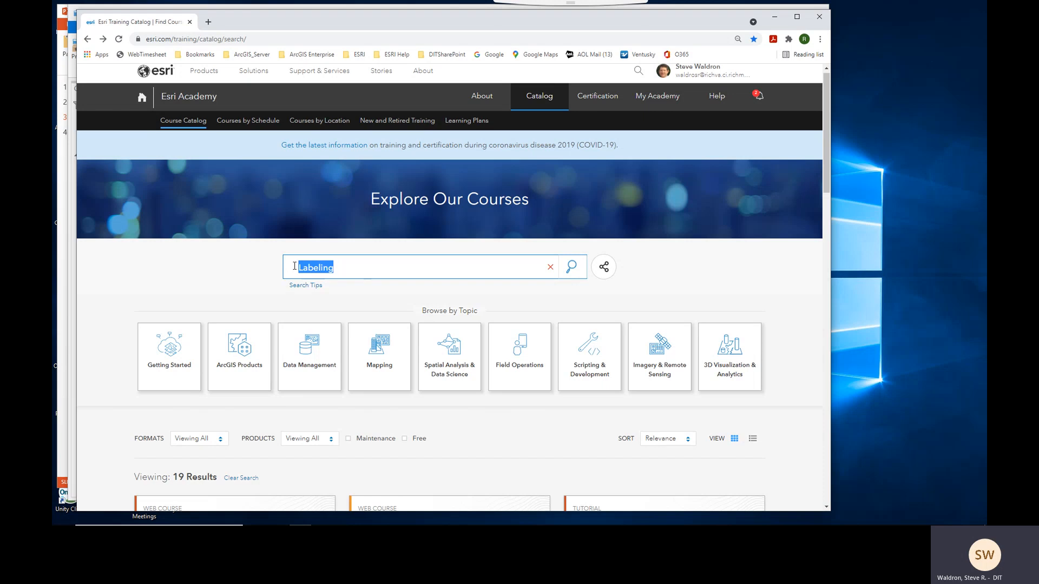
{"action": "type", "text": "arcgis pro"}
{"action": "key", "text": "Return"}
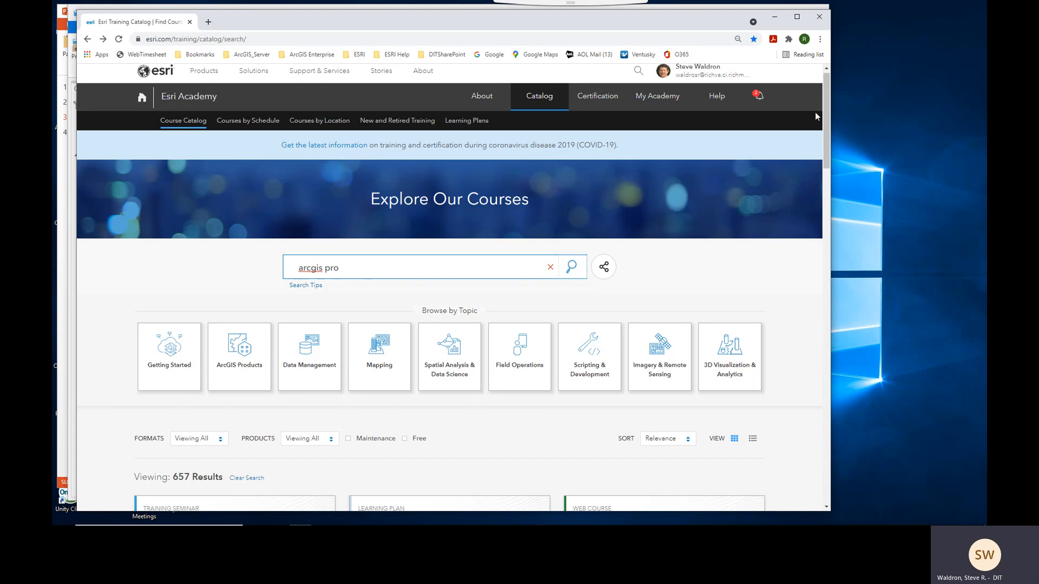
{"action": "left_click_drag", "start_coordinate": [826, 105], "coordinate": [826, 190]}
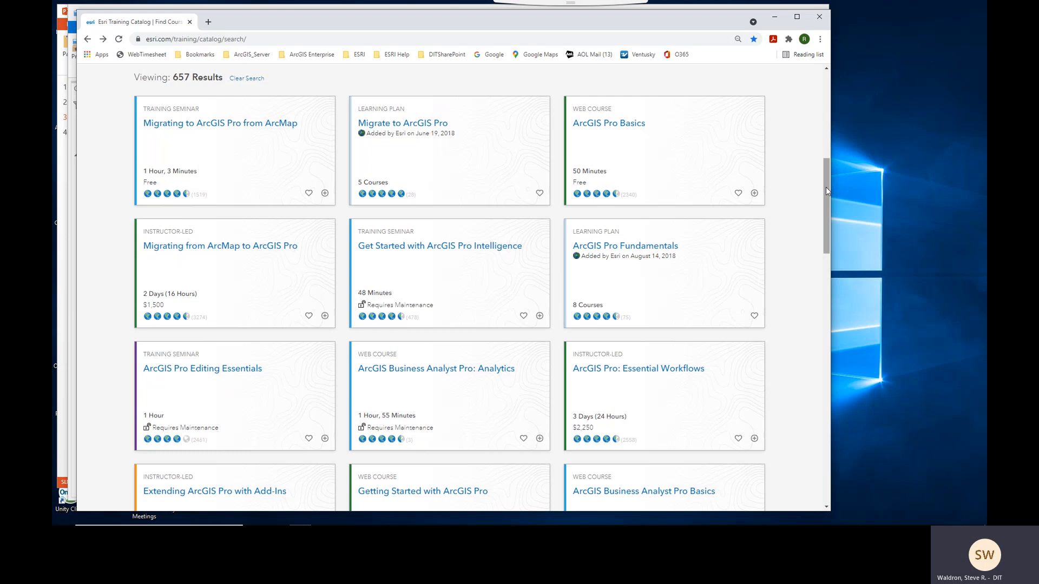
{"action": "left_click_drag", "start_coordinate": [826, 187], "coordinate": [826, 215]}
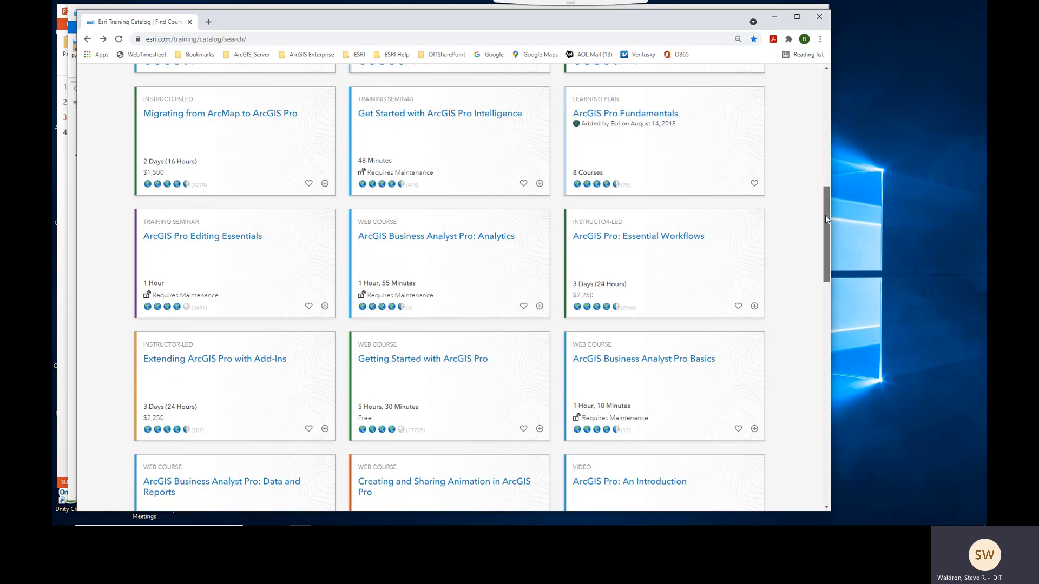
{"action": "left_click_drag", "start_coordinate": [826, 215], "coordinate": [827, 95]}
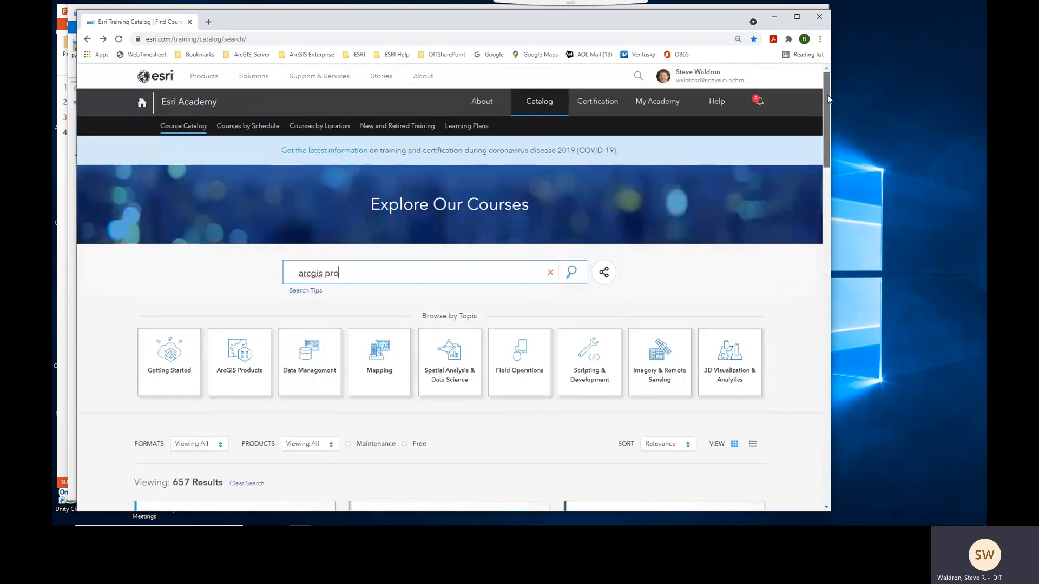
- Search the training catalog for symbolizing map layers and browse the matching courses
{"action": "left_click_drag", "start_coordinate": [346, 274], "coordinate": [293, 280]}
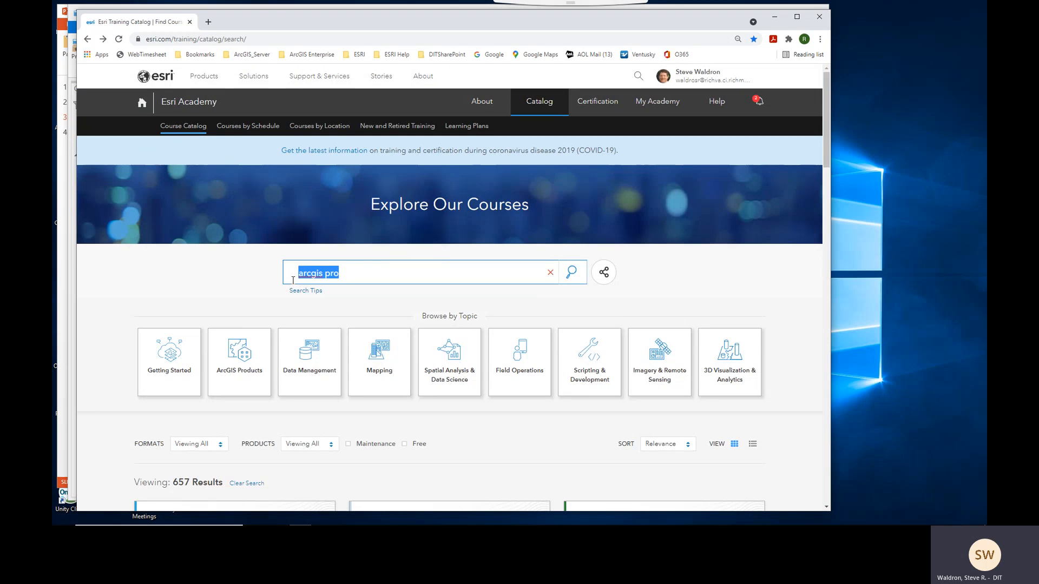
{"action": "type", "text": "symbolizing"}
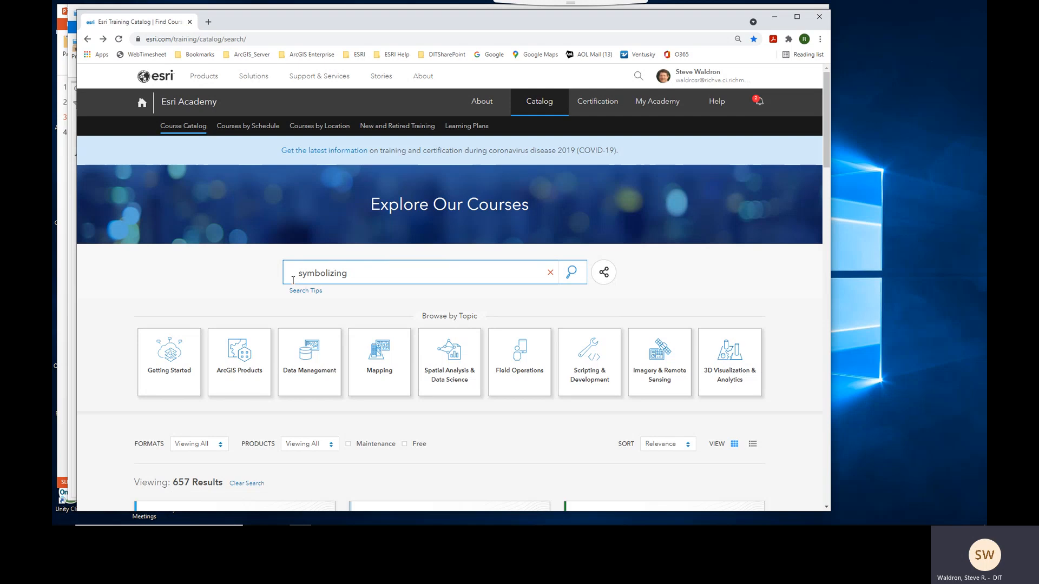
{"action": "type", "text": " map laers"}
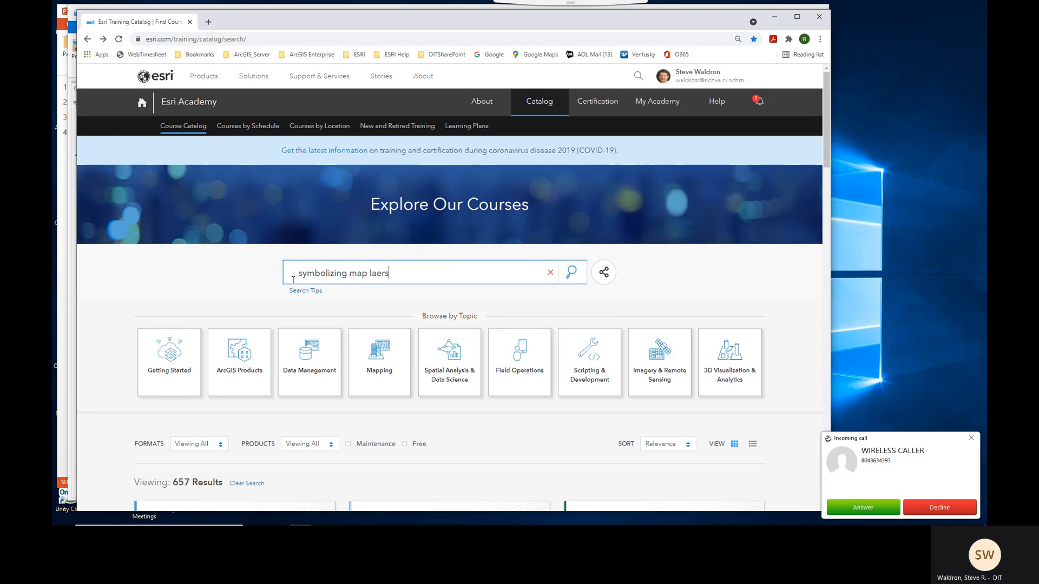
{"action": "left_click", "coordinate": [920, 511]}
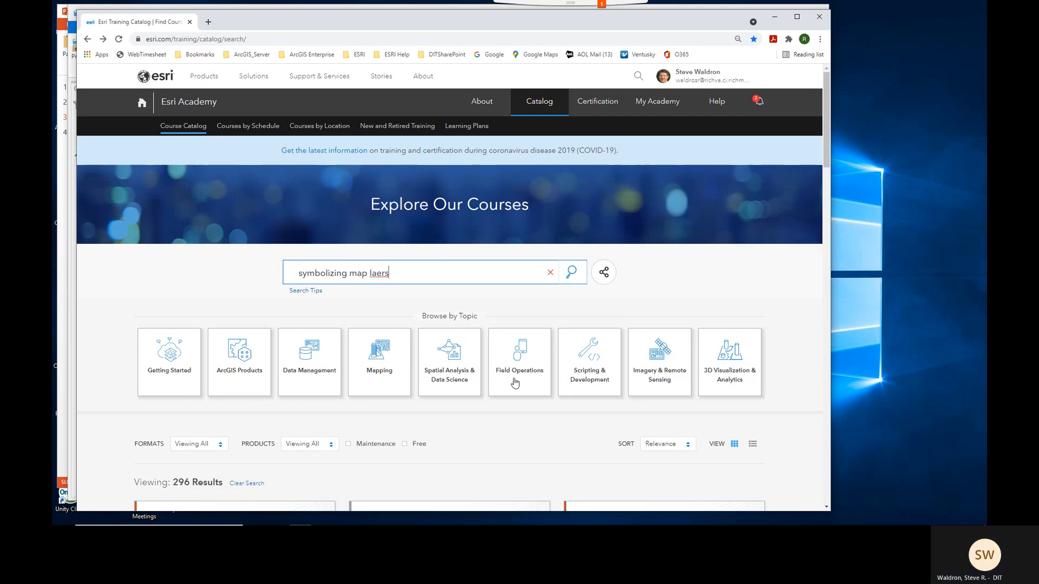
{"action": "key", "text": "BackSpace"}
{"action": "key", "text": "BackSpace"}
{"action": "key", "text": "BackSpace"}
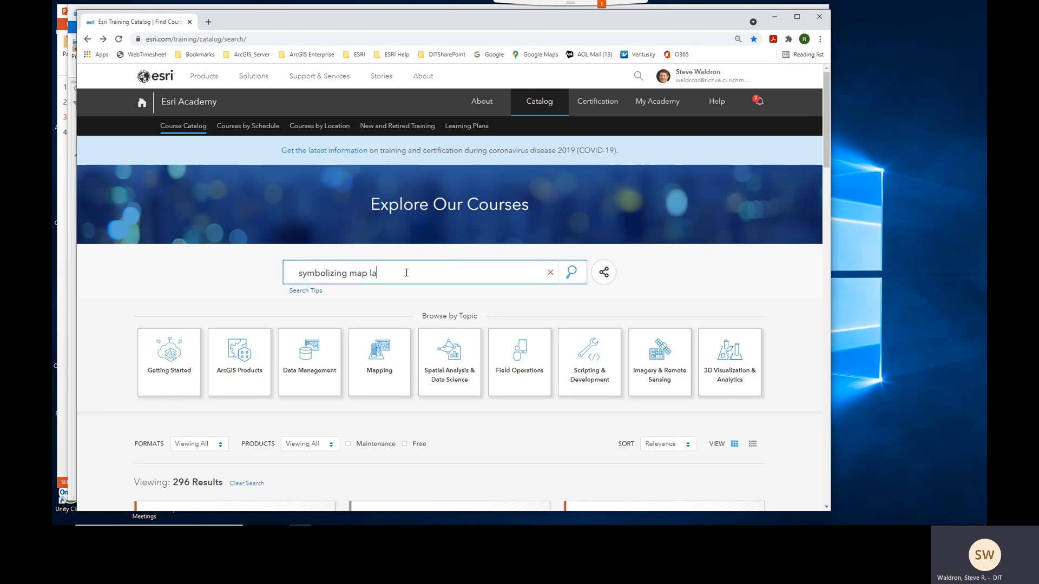
{"action": "type", "text": "yers"}
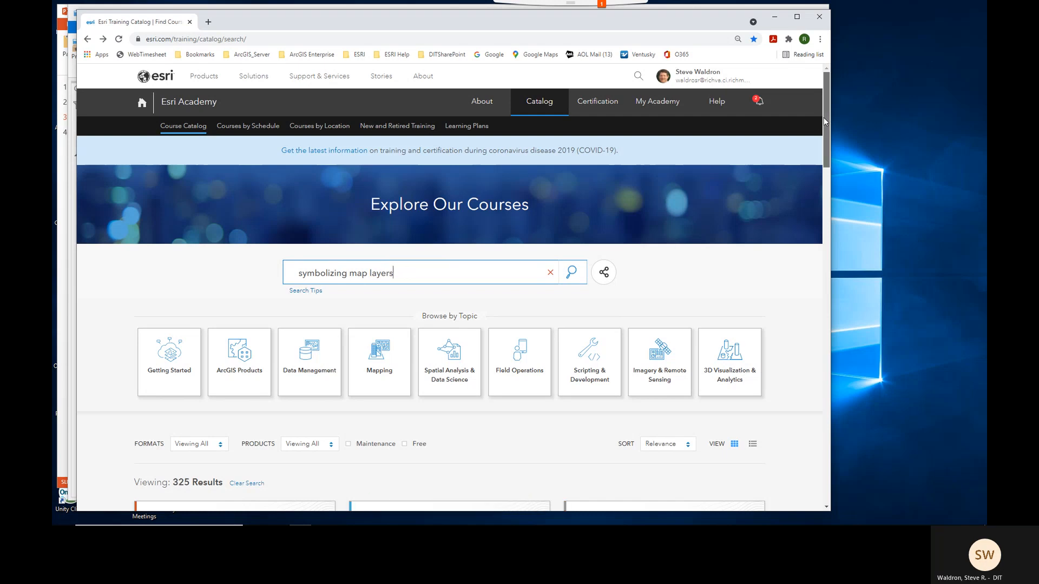
{"action": "left_click_drag", "start_coordinate": [824, 118], "coordinate": [826, 165]}
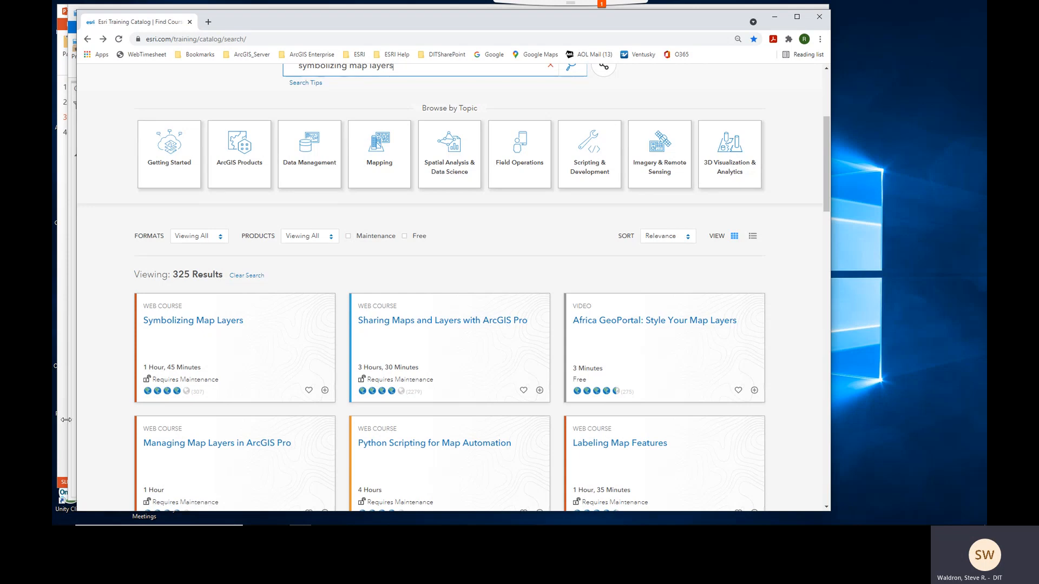
- Switch to the presentation and show the Esri Training Catalog slide
{"action": "left_click", "coordinate": [63, 484]}
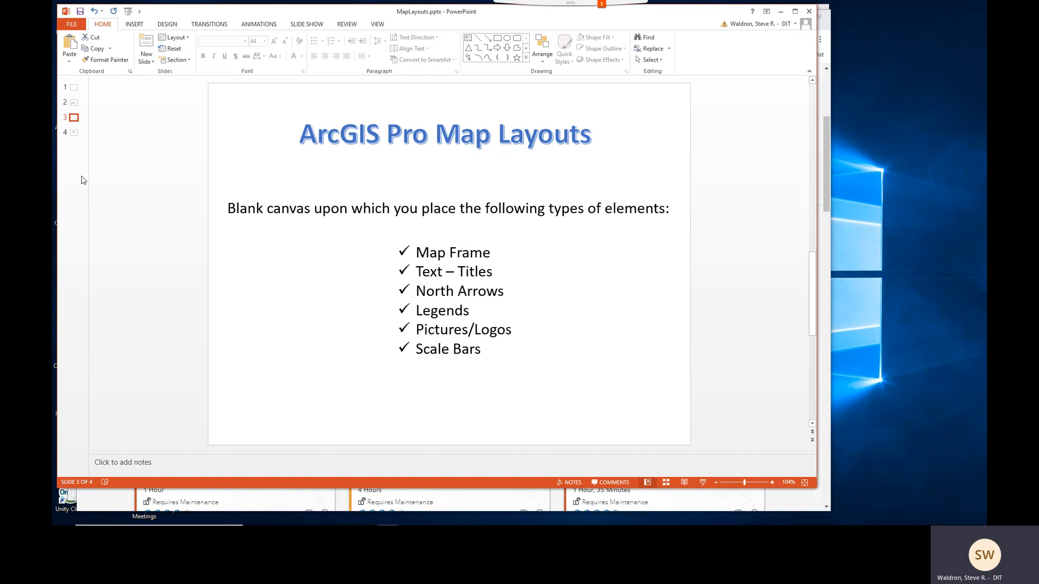
{"action": "left_click", "coordinate": [74, 133]}
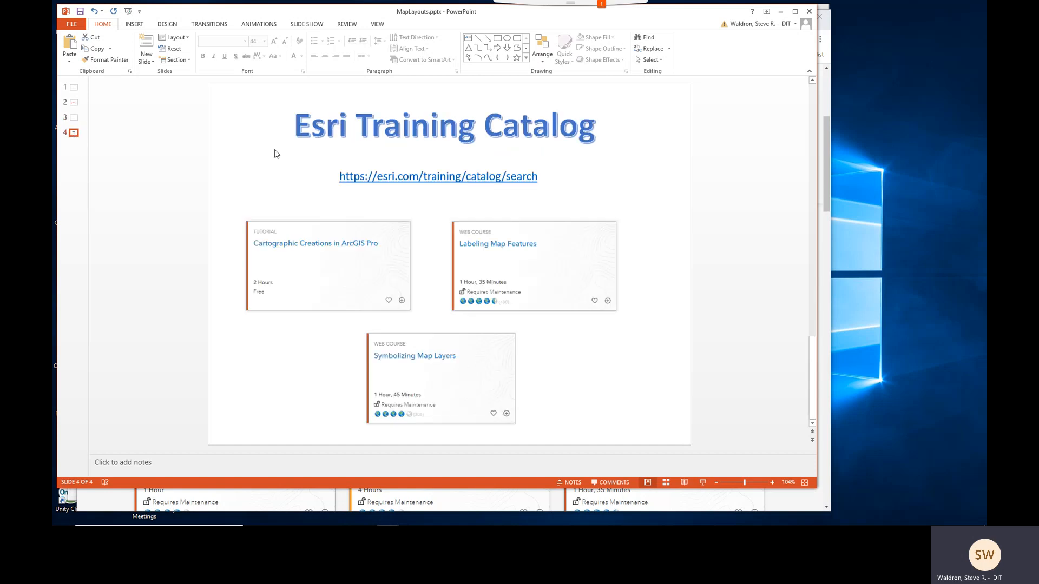